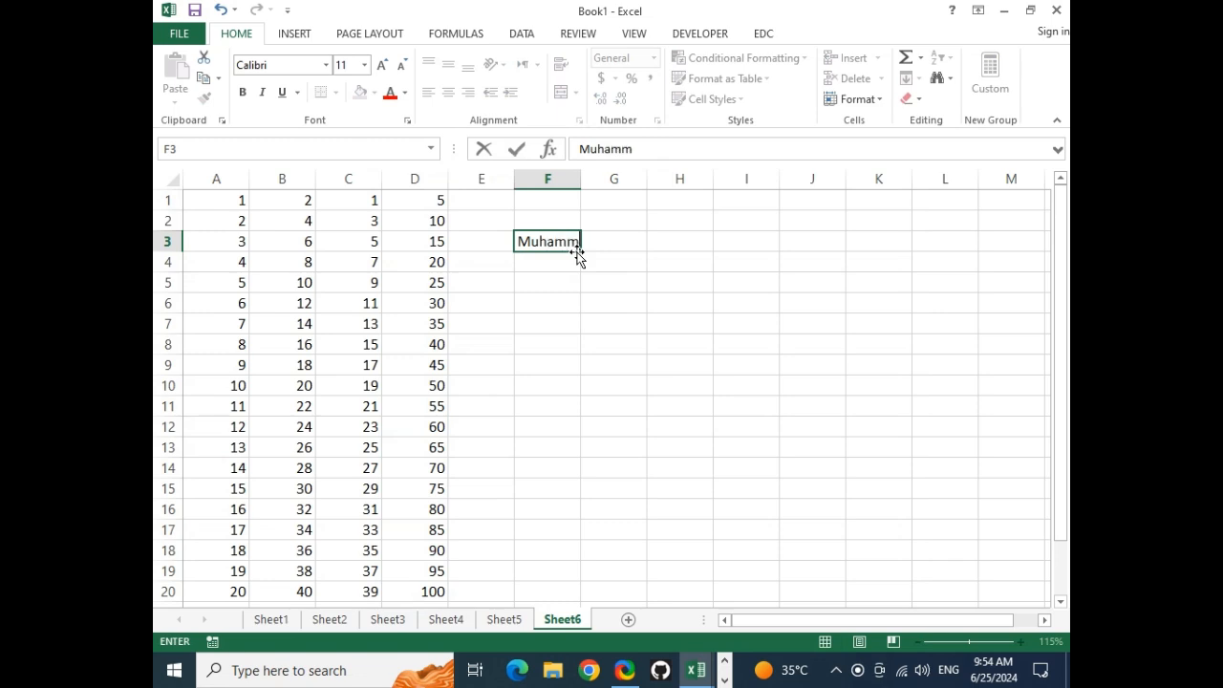
# Commit the first name in F3, widen column F, and make rows 3 and 4 much taller
pyautogui.press('Return')
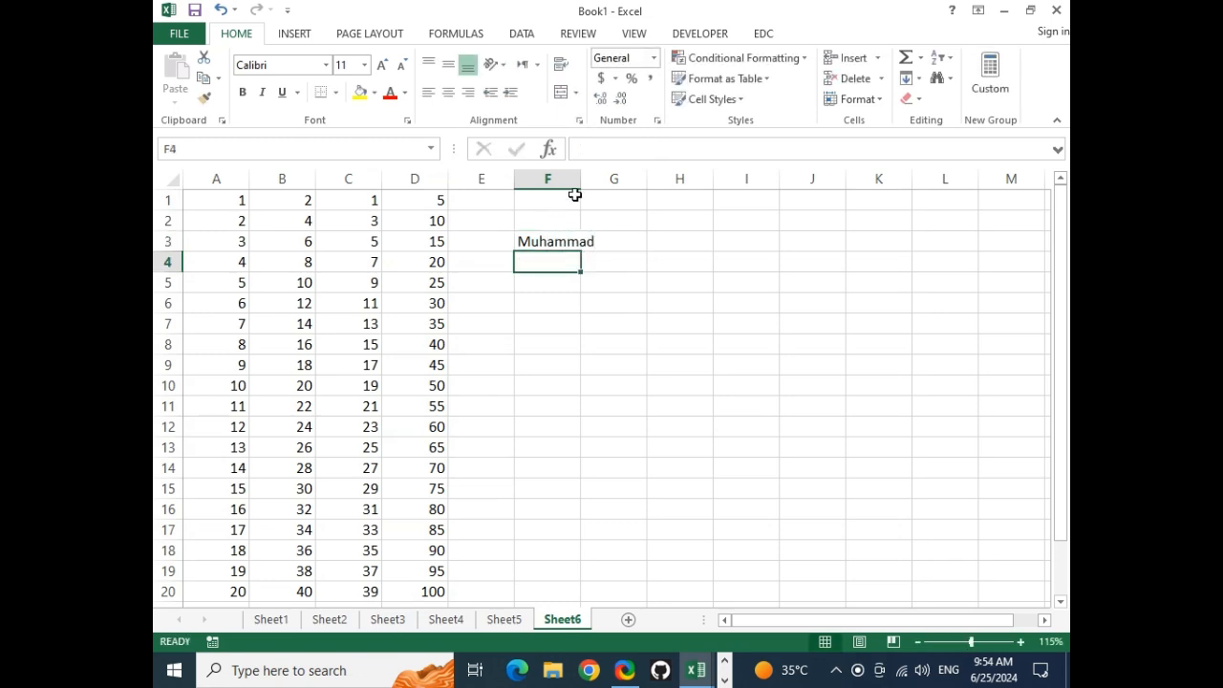
pyautogui.moveTo(580, 180); pyautogui.dragTo(778, 184)
pyautogui.moveTo(172, 273); pyautogui.dragTo(170, 417)
pyautogui.moveTo(169, 252); pyautogui.dragTo(169, 434)
# Try Vertical Text, then Rotate Text Down, on the name in F3
pyautogui.click(600, 387)
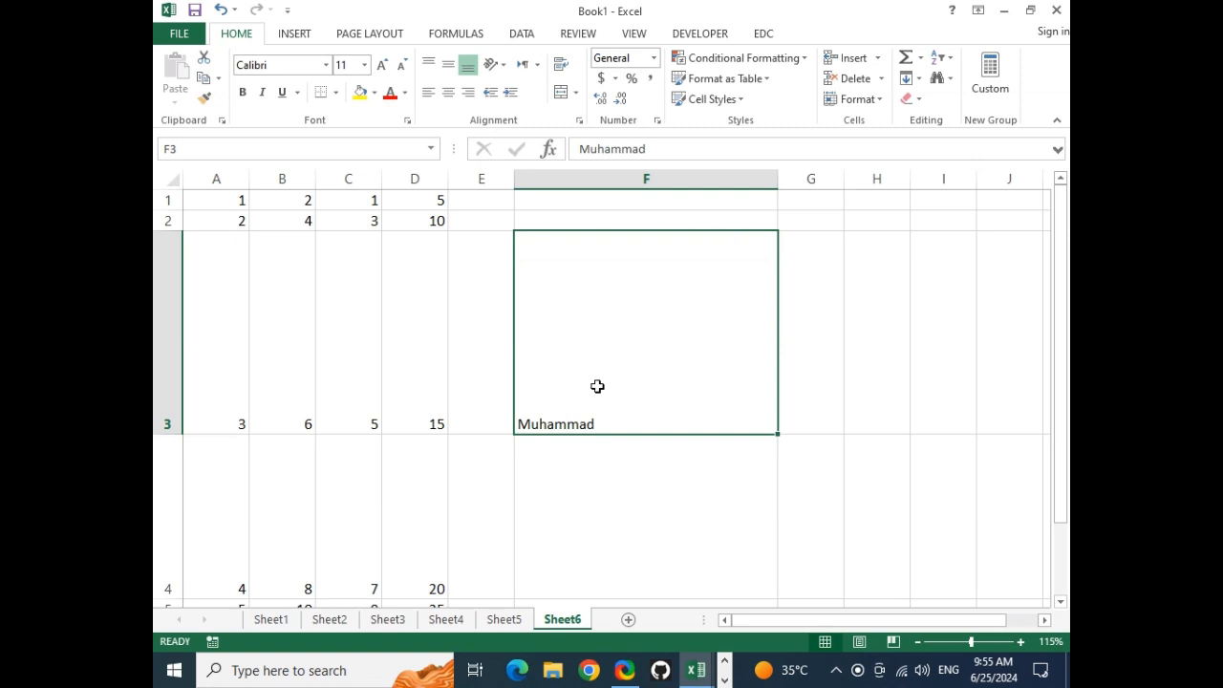
pyautogui.click(493, 64)
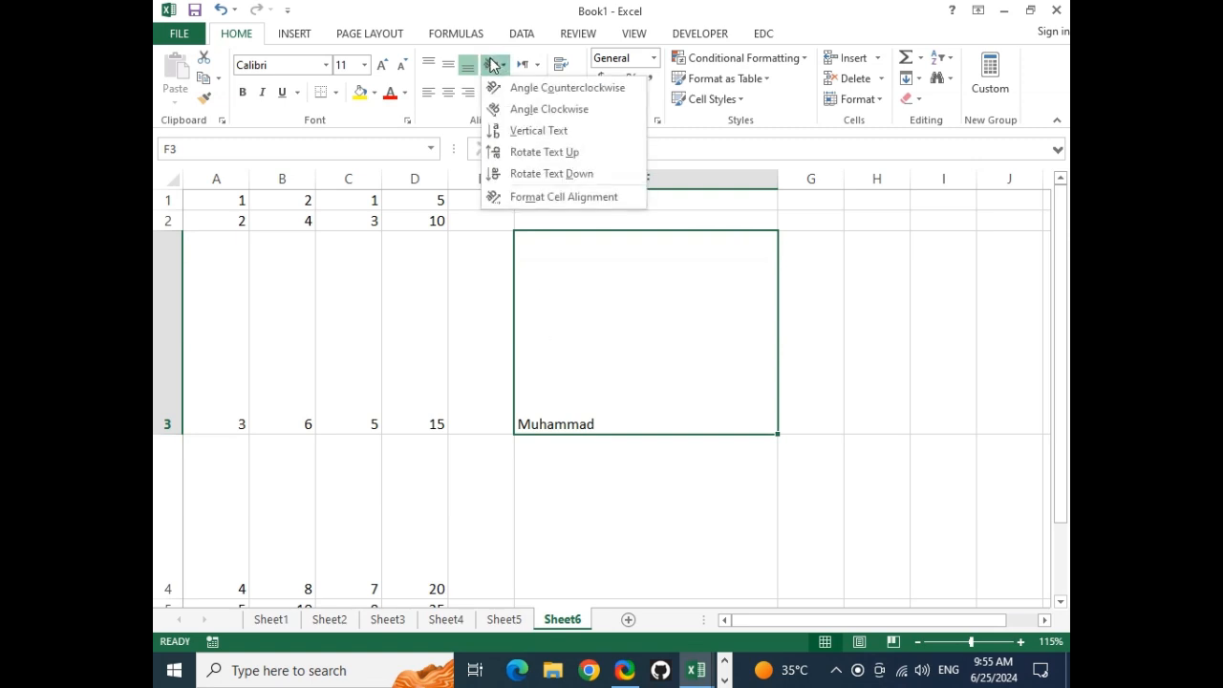
pyautogui.click(521, 131)
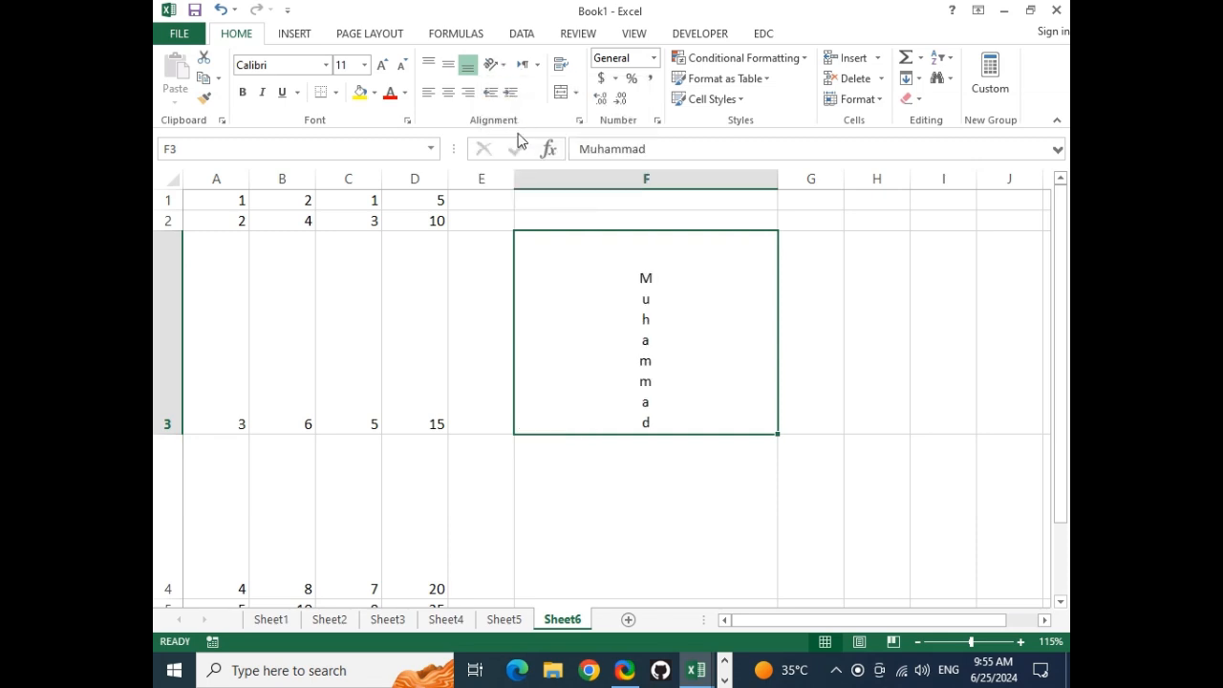
pyautogui.click(494, 64)
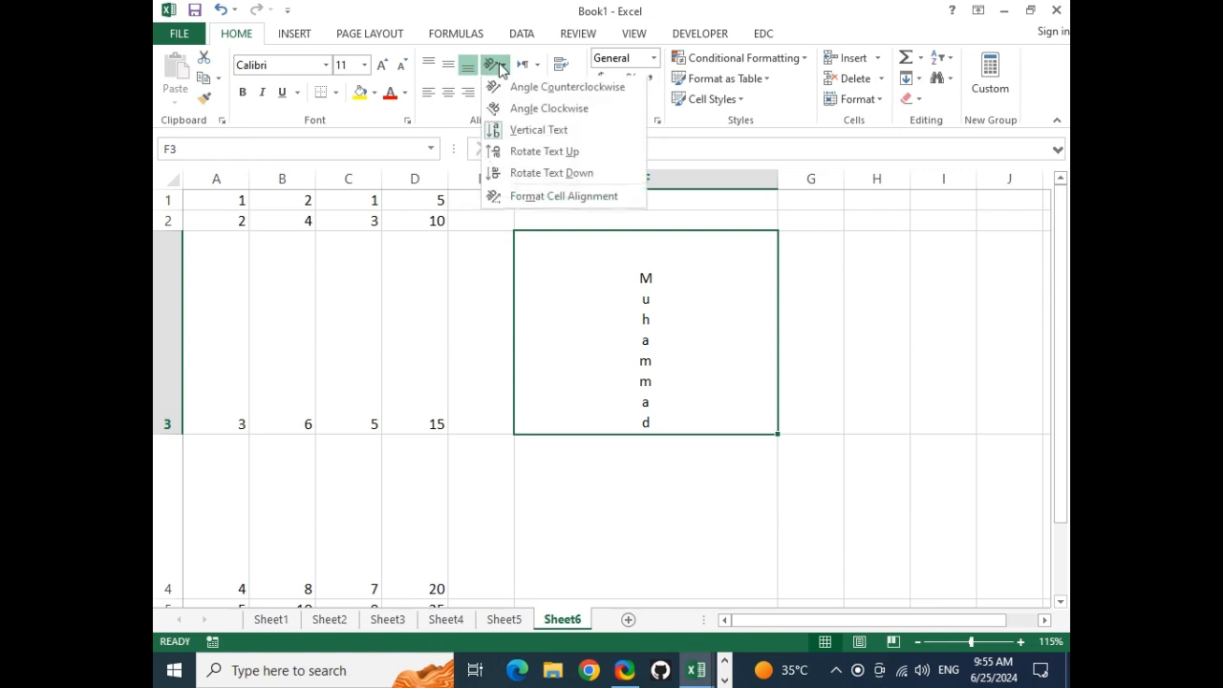
pyautogui.click(535, 181)
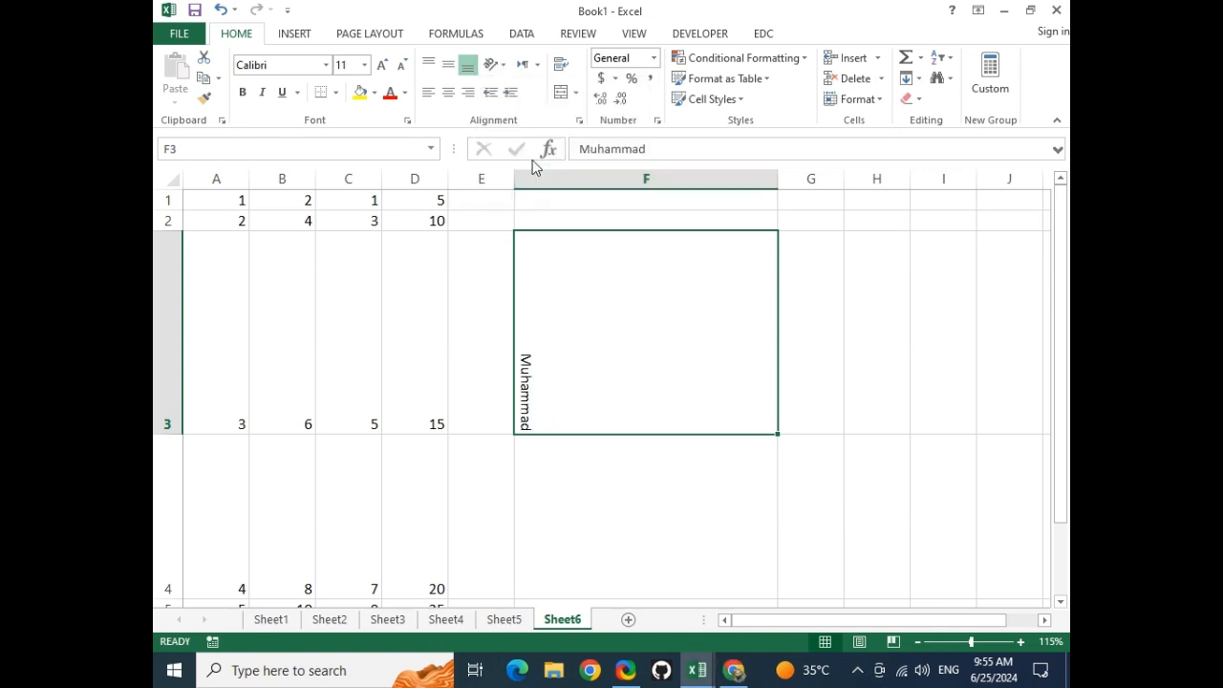
# Try Rotate Text Up and Angle Counterclockwise, finishing on Angle Clockwise for F3
pyautogui.click(494, 64)
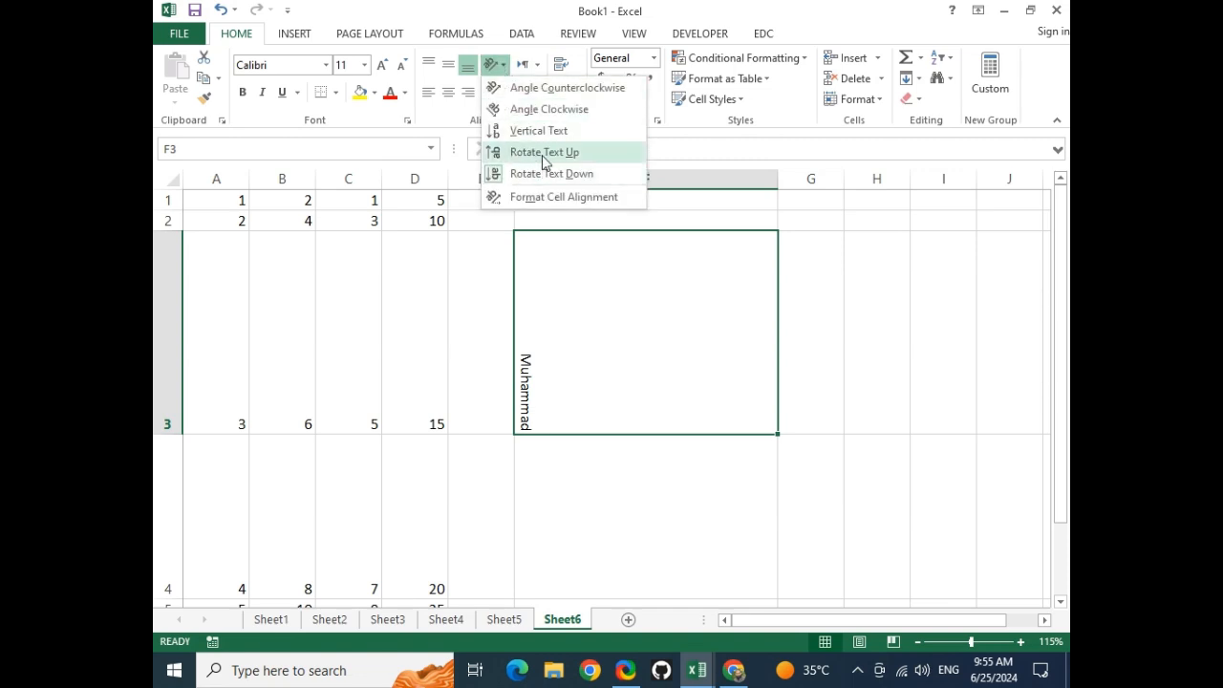
pyautogui.click(543, 154)
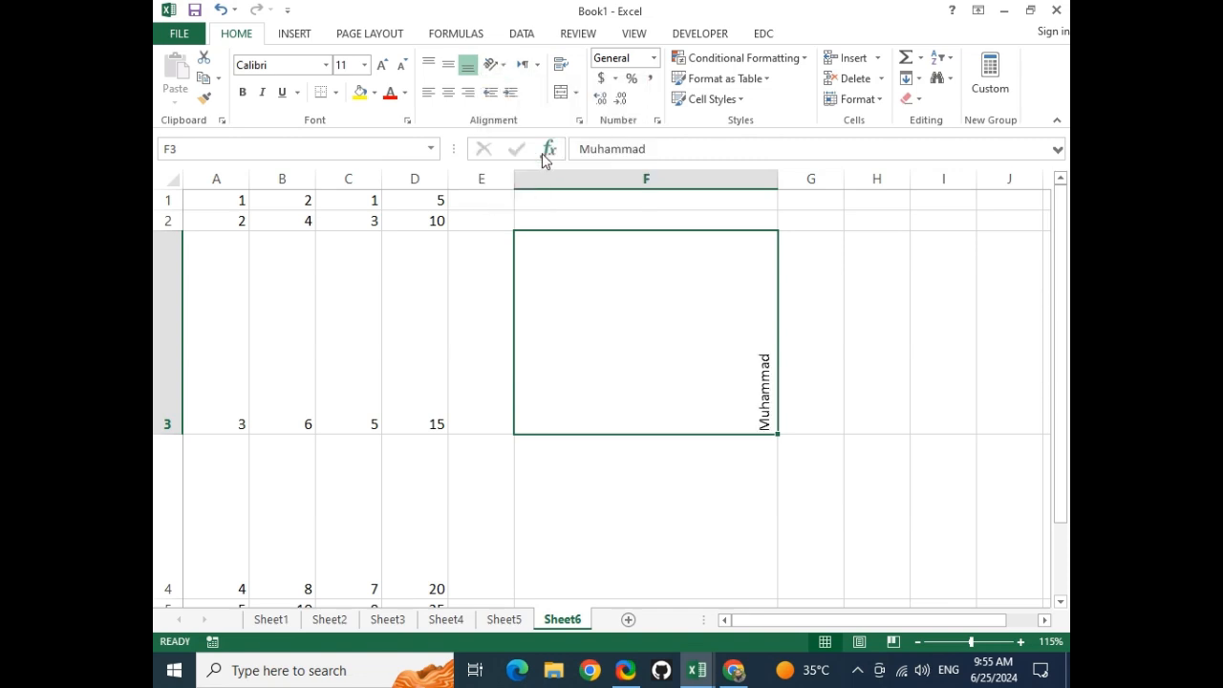
pyautogui.click(494, 65)
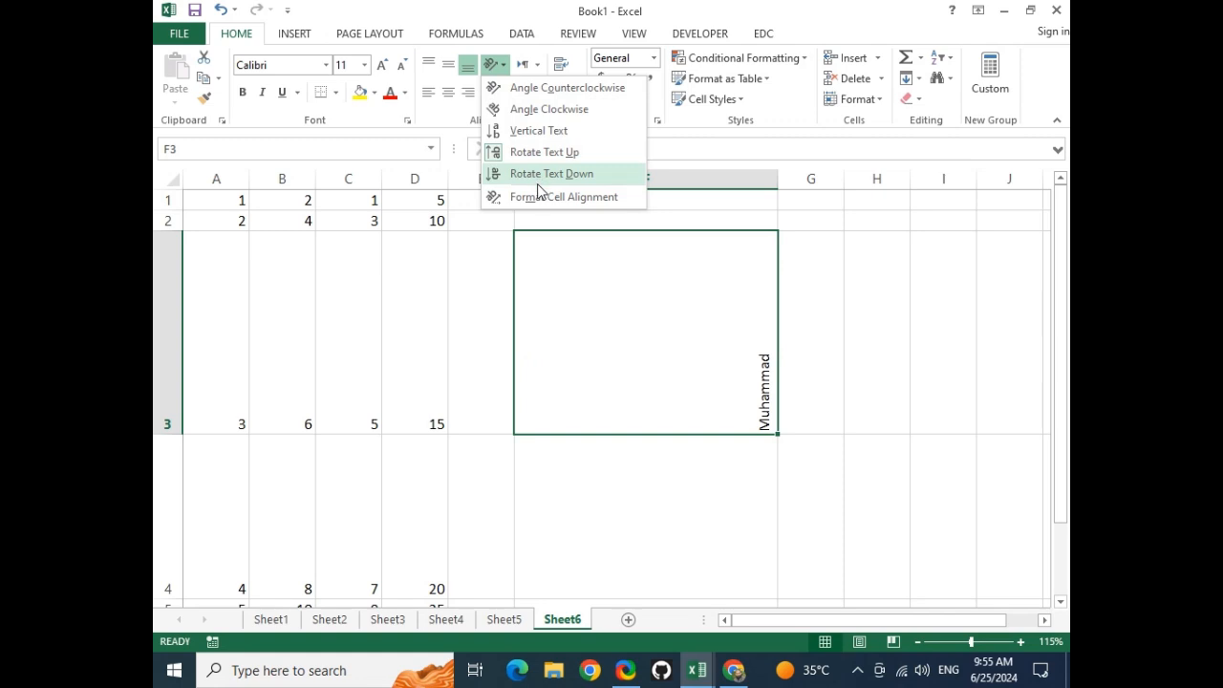
pyautogui.click(570, 88)
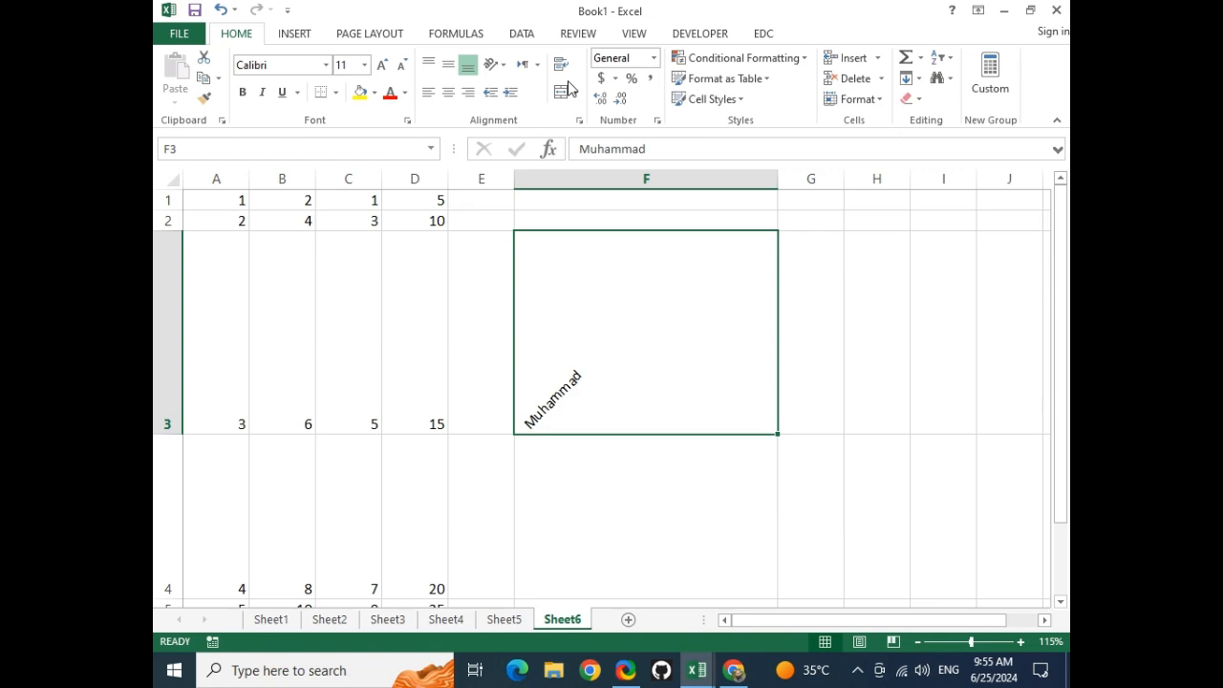
pyautogui.click(495, 65)
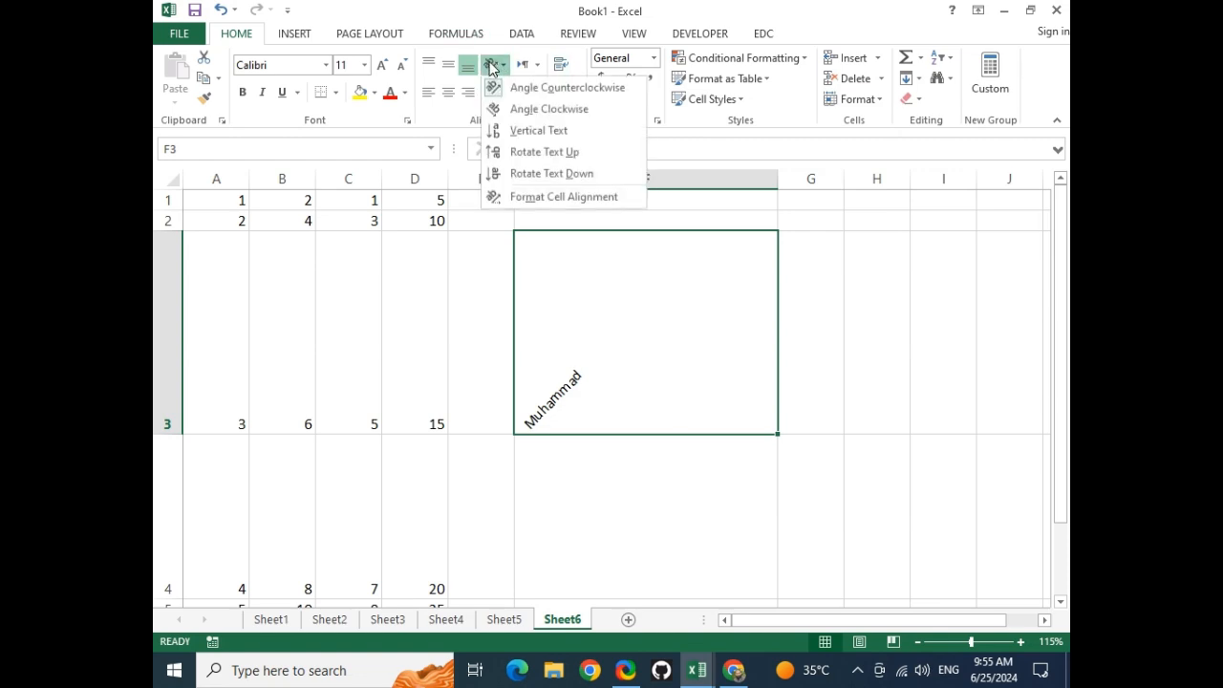
pyautogui.click(549, 109)
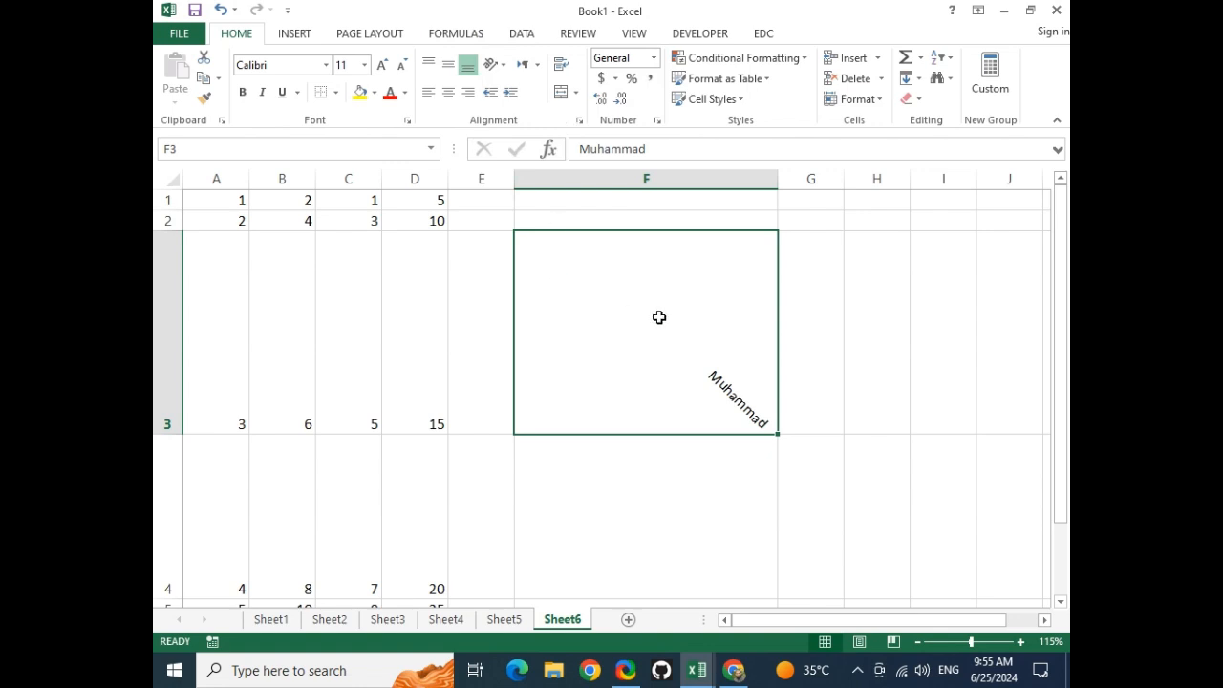
# Append the middle name and surname to F3's name, fixing a typo, then reselect F3
pyautogui.click(657, 145)
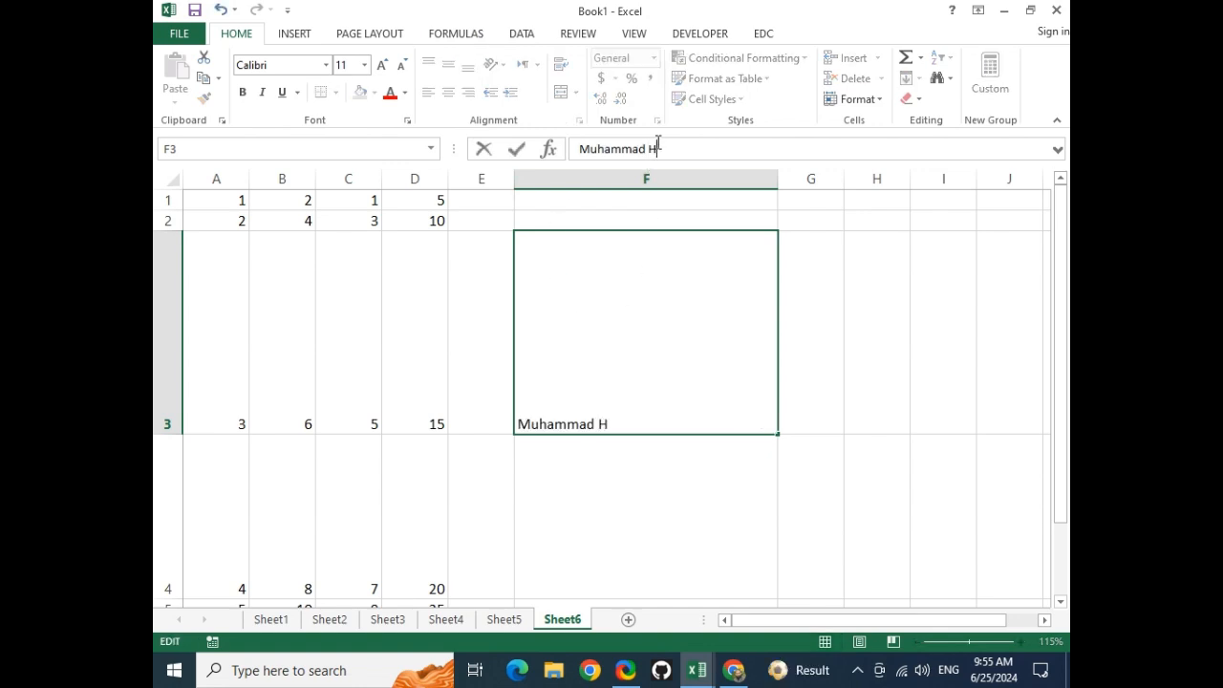
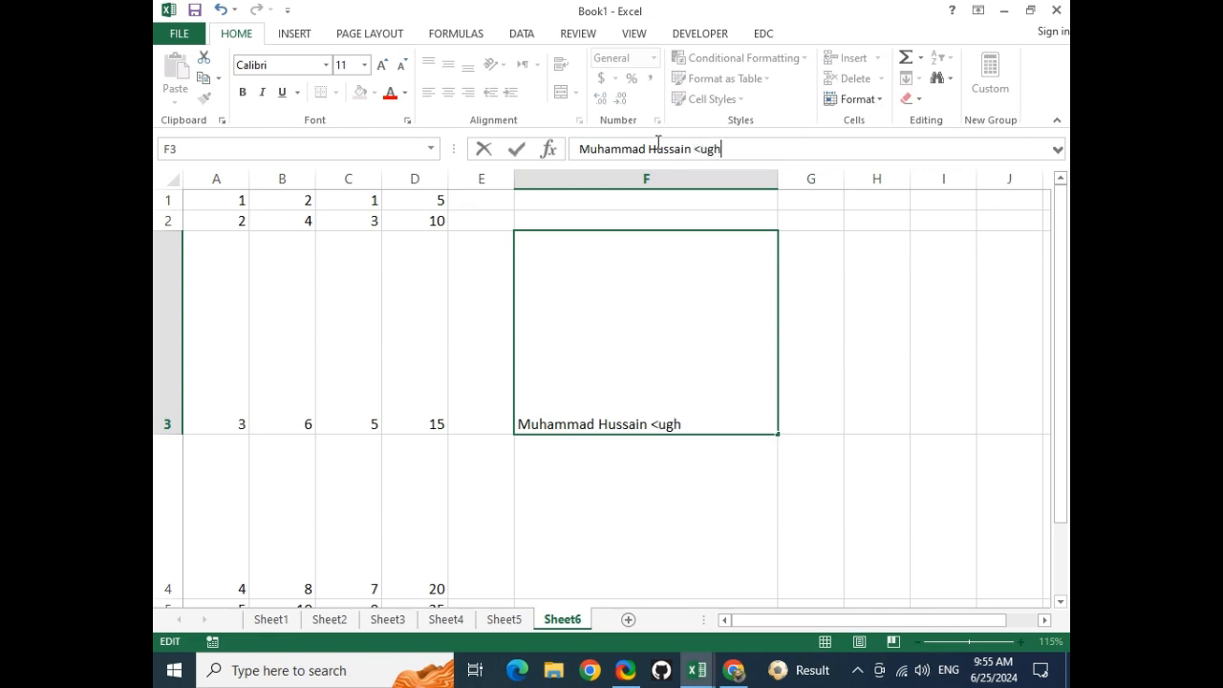
pyautogui.press('Return')
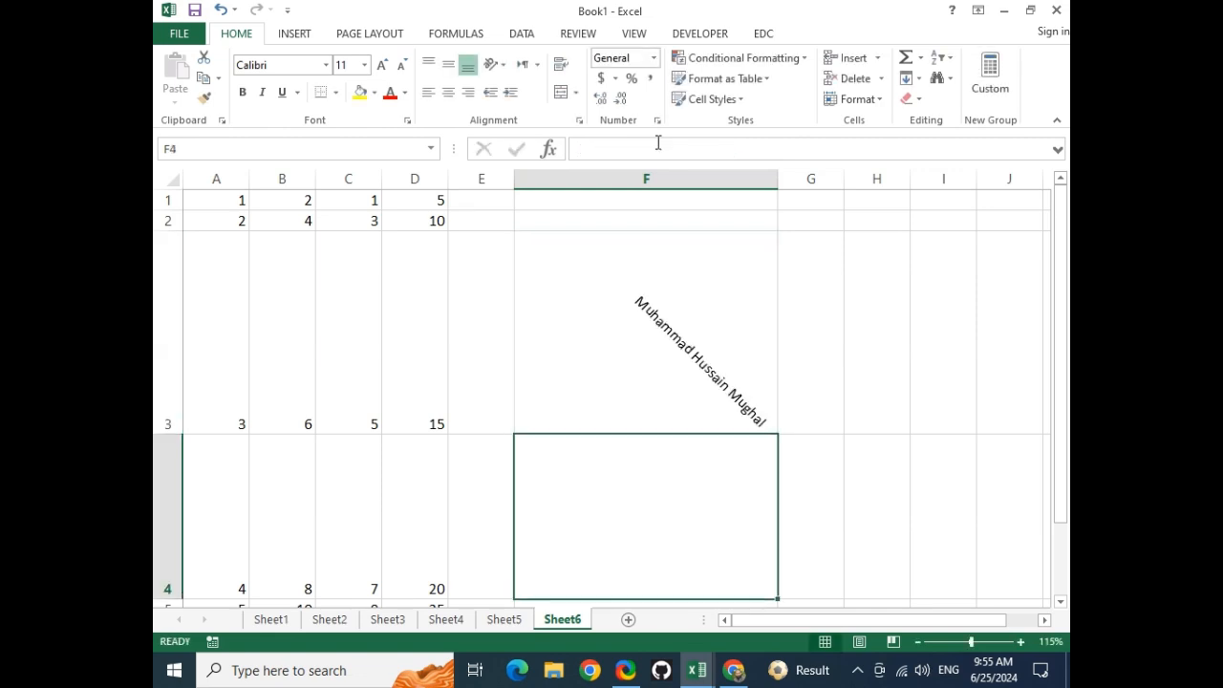
pyautogui.click(665, 273)
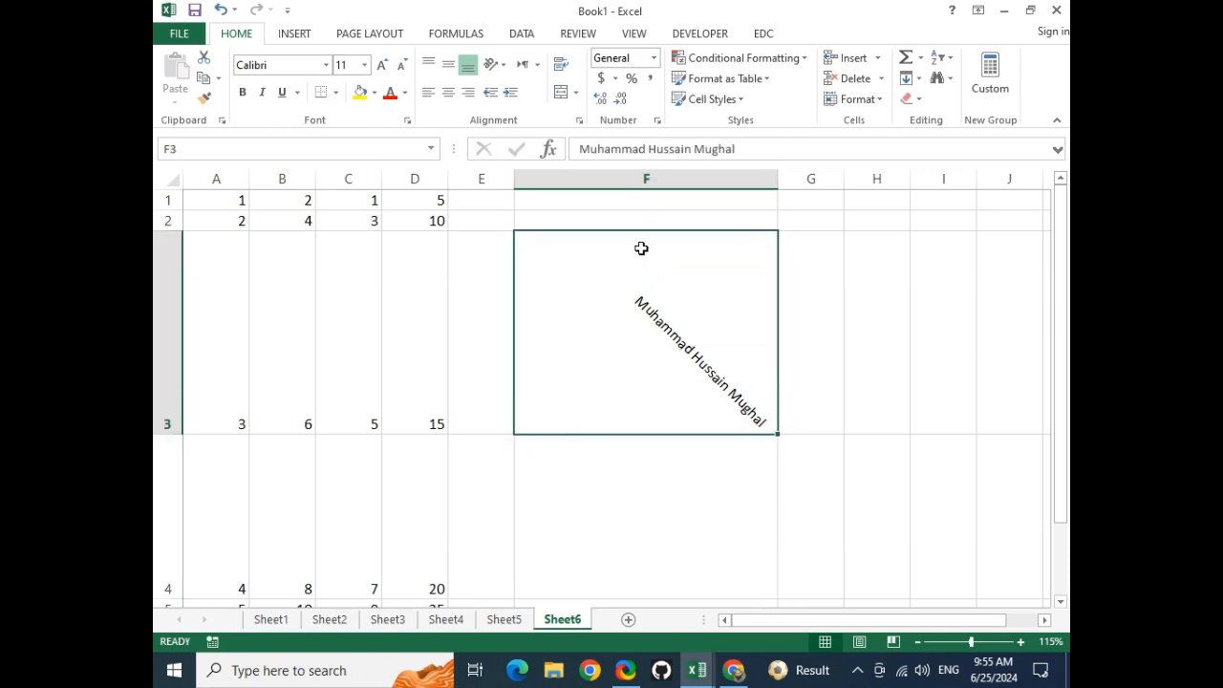
pyautogui.click(501, 65)
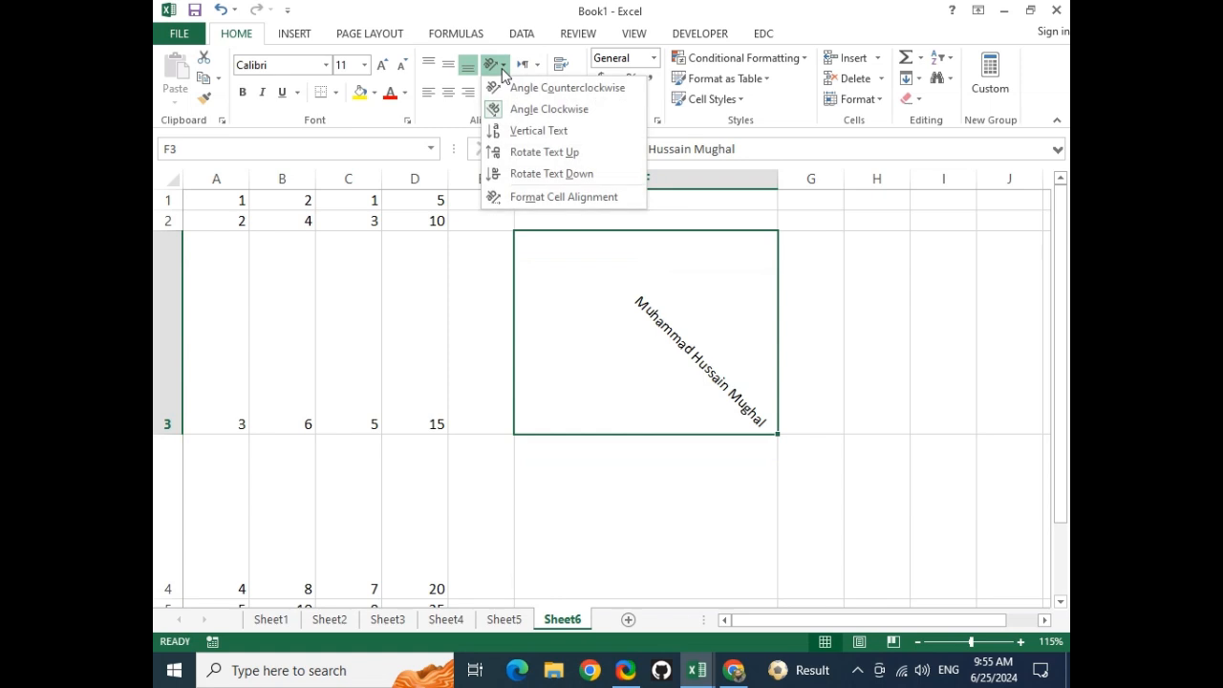
# In Format Cells alignment, set F3's text angle to -11 degrees and enable Wrap text
pyautogui.click(524, 196)
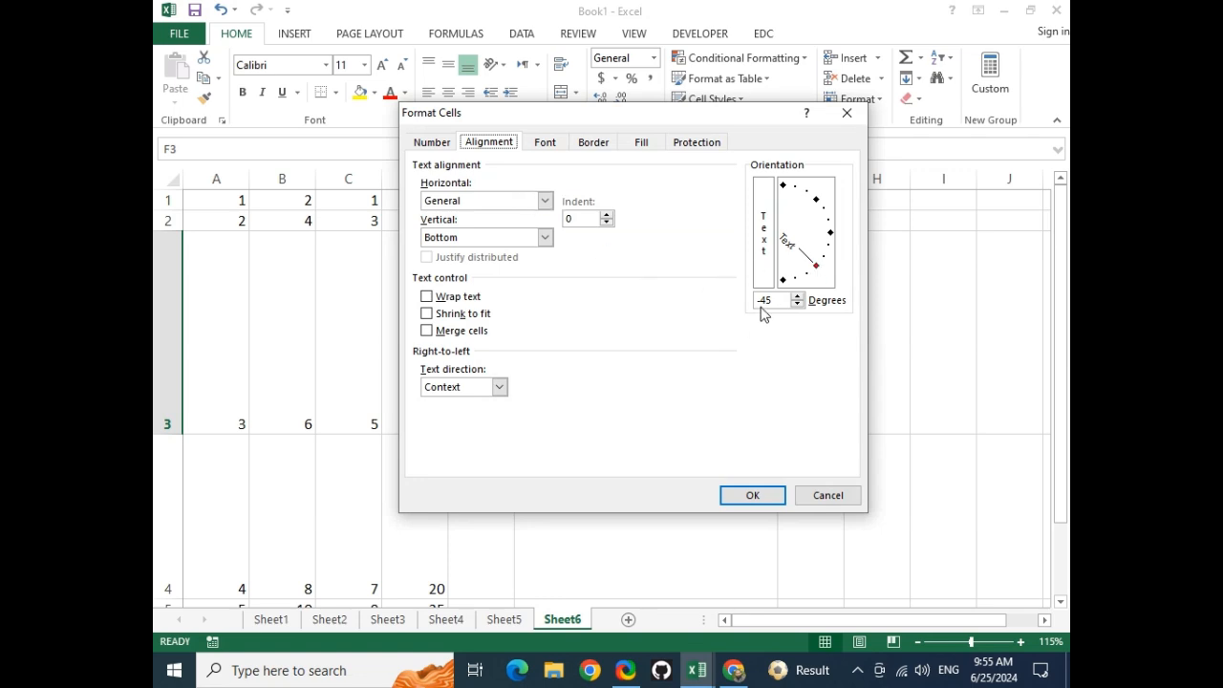
pyautogui.click(819, 273)
pyautogui.moveTo(819, 270)
pyautogui.mouseDown()
pyautogui.moveTo(835, 239)
pyautogui.moveTo(793, 182)
pyautogui.moveTo(842, 232)
pyautogui.moveTo(830, 304)
pyautogui.moveTo(769, 324)
pyautogui.moveTo(841, 260)
pyautogui.moveTo(770, 180)
pyautogui.moveTo(860, 205)
pyautogui.moveTo(840, 263)
pyautogui.mouseUp()
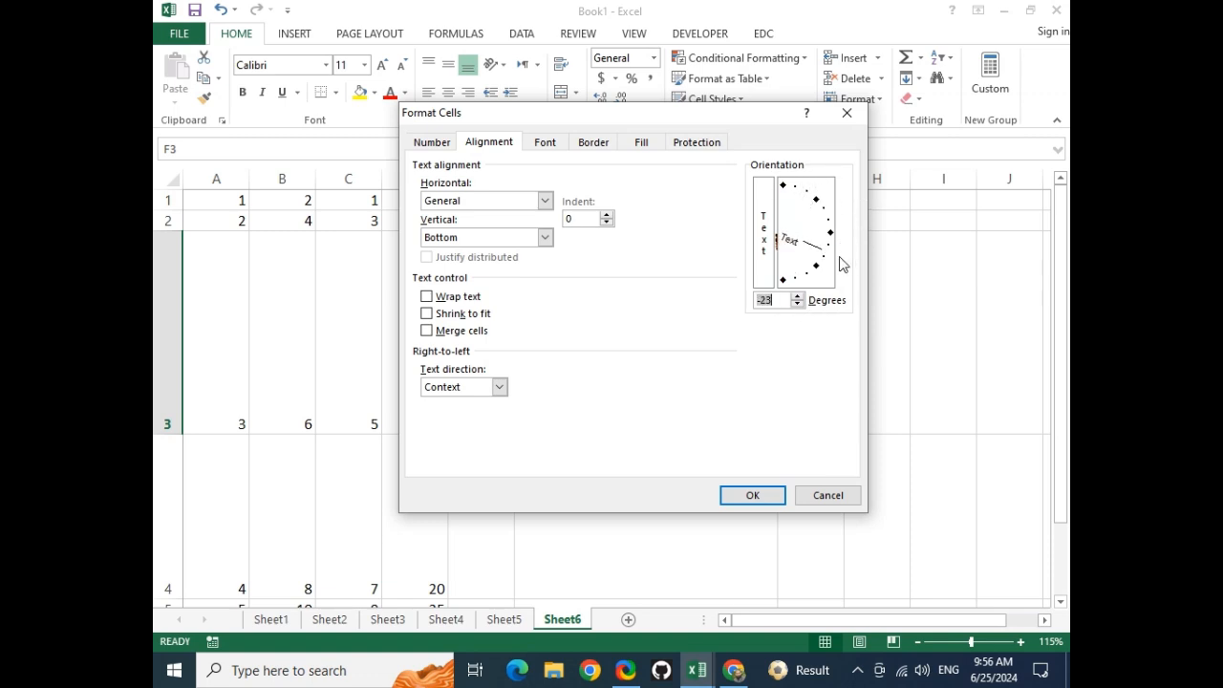
pyautogui.moveTo(841, 263); pyautogui.dragTo(848, 252)
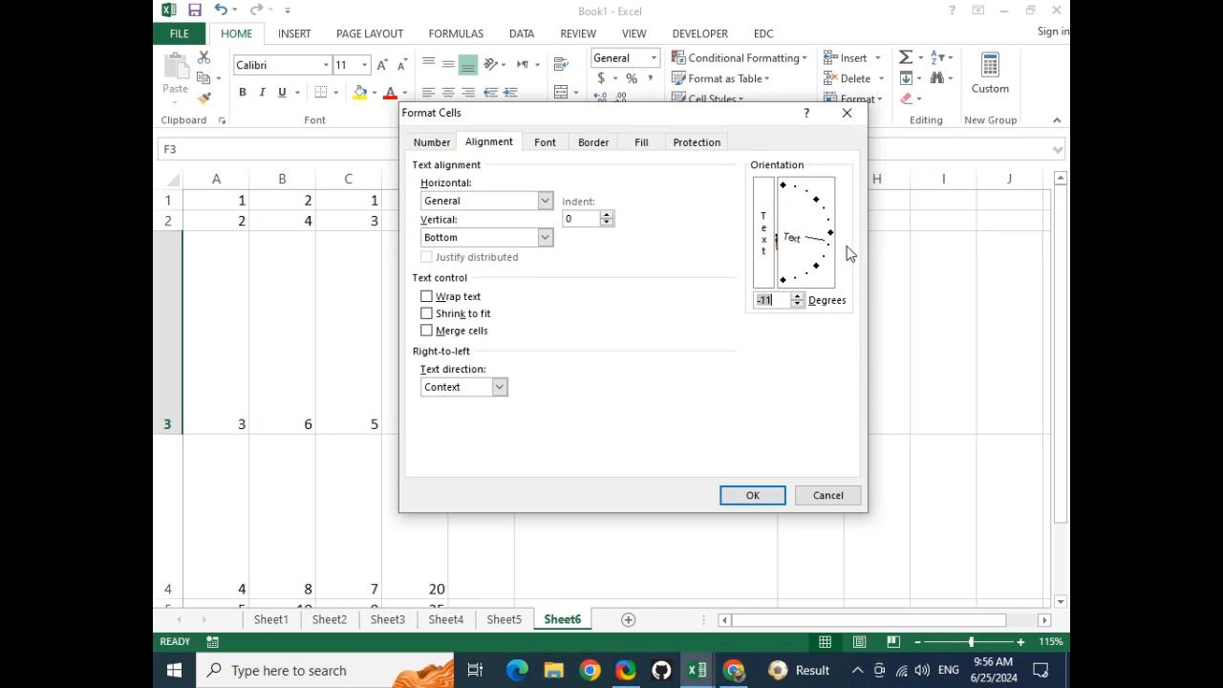
pyautogui.click(428, 297)
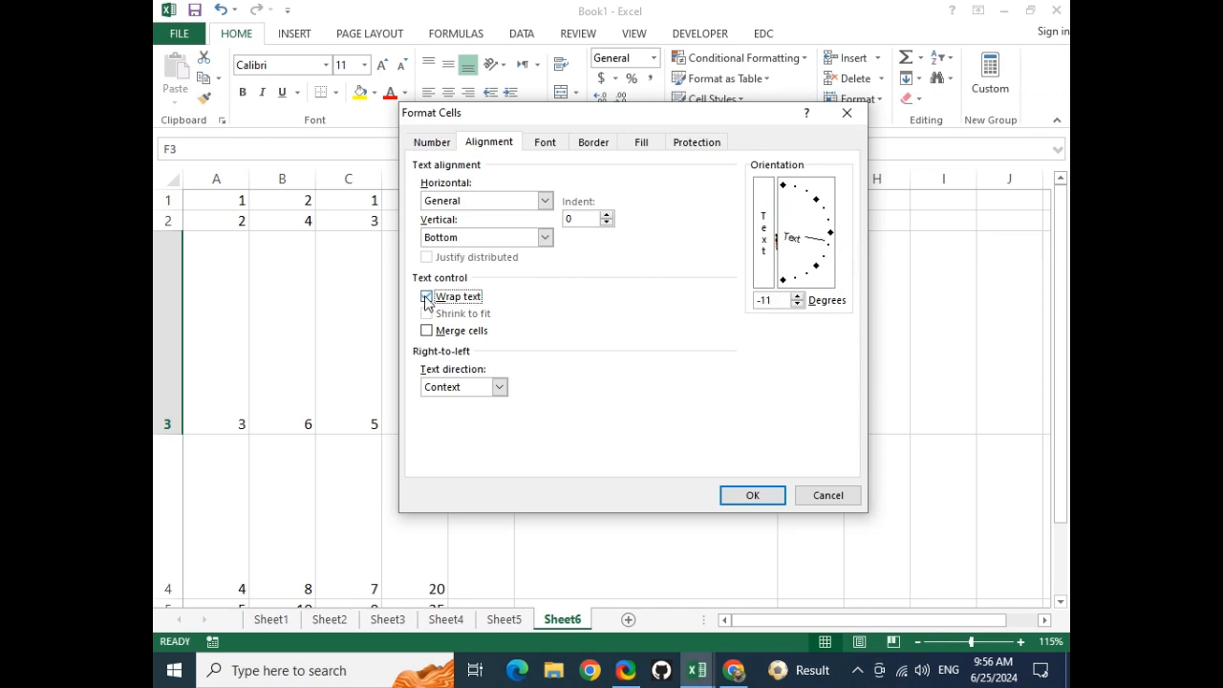
pyautogui.click(748, 497)
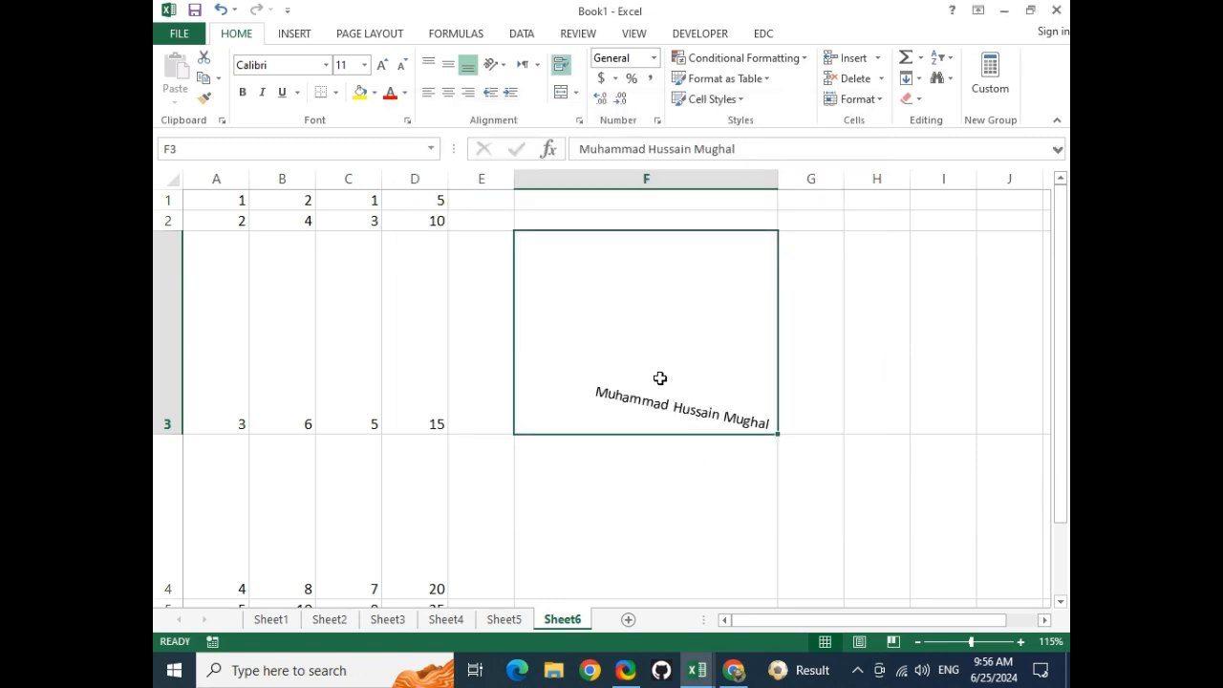
# Narrow column F so the tilted name extends across the neighbouring columns
pyautogui.moveTo(779, 180); pyautogui.dragTo(589, 183)
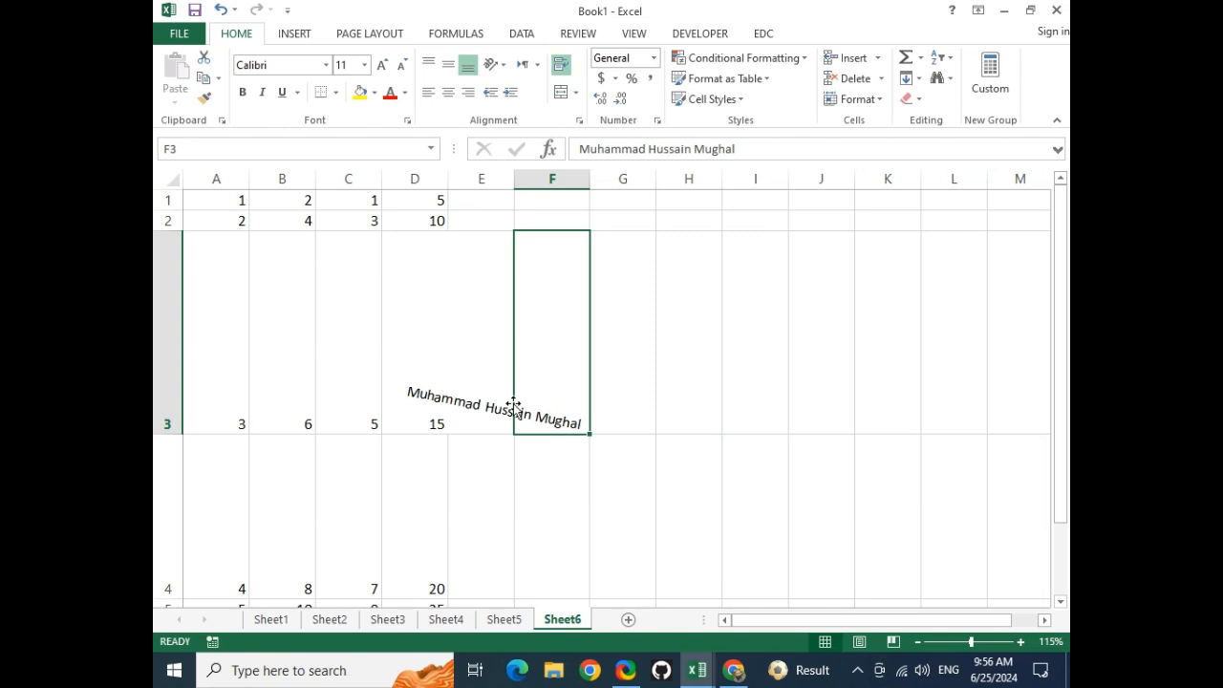
pyautogui.doubleClick(577, 384)
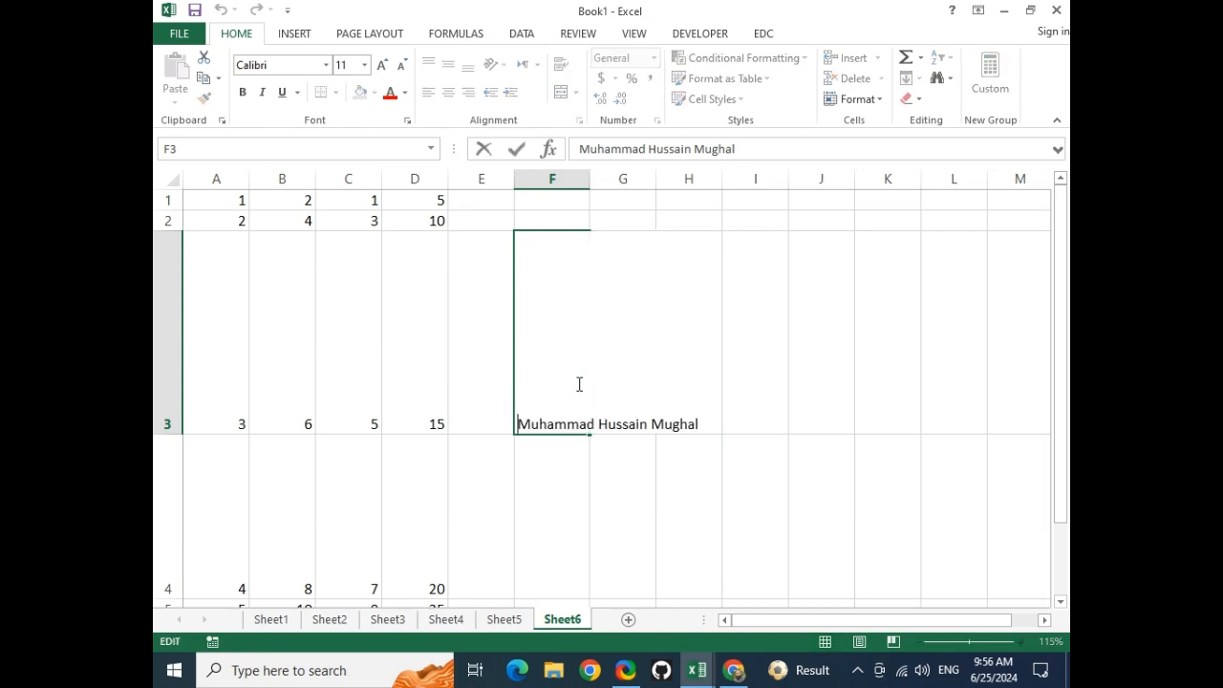
pyautogui.click(591, 180)
pyautogui.doubleClick(591, 180)
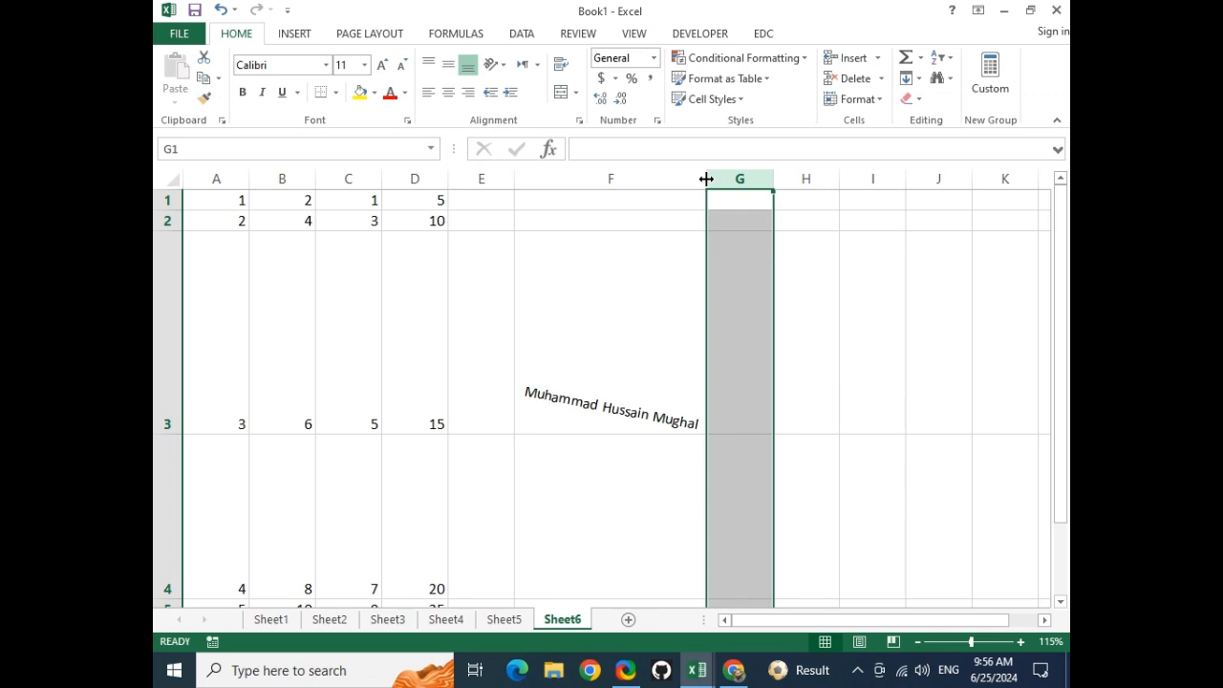
pyautogui.moveTo(706, 179); pyautogui.dragTo(612, 182)
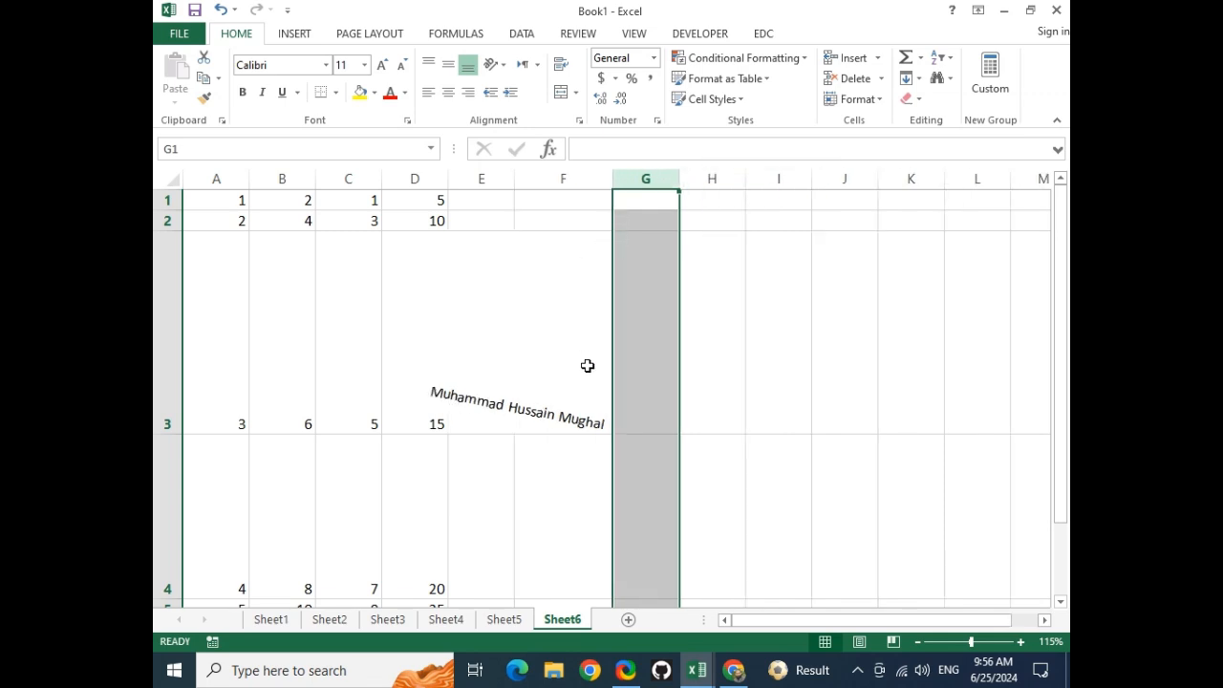
pyautogui.click(579, 505)
# Reopen F3's alignment settings and confirm them with Wrap text kept on
pyautogui.click(562, 391)
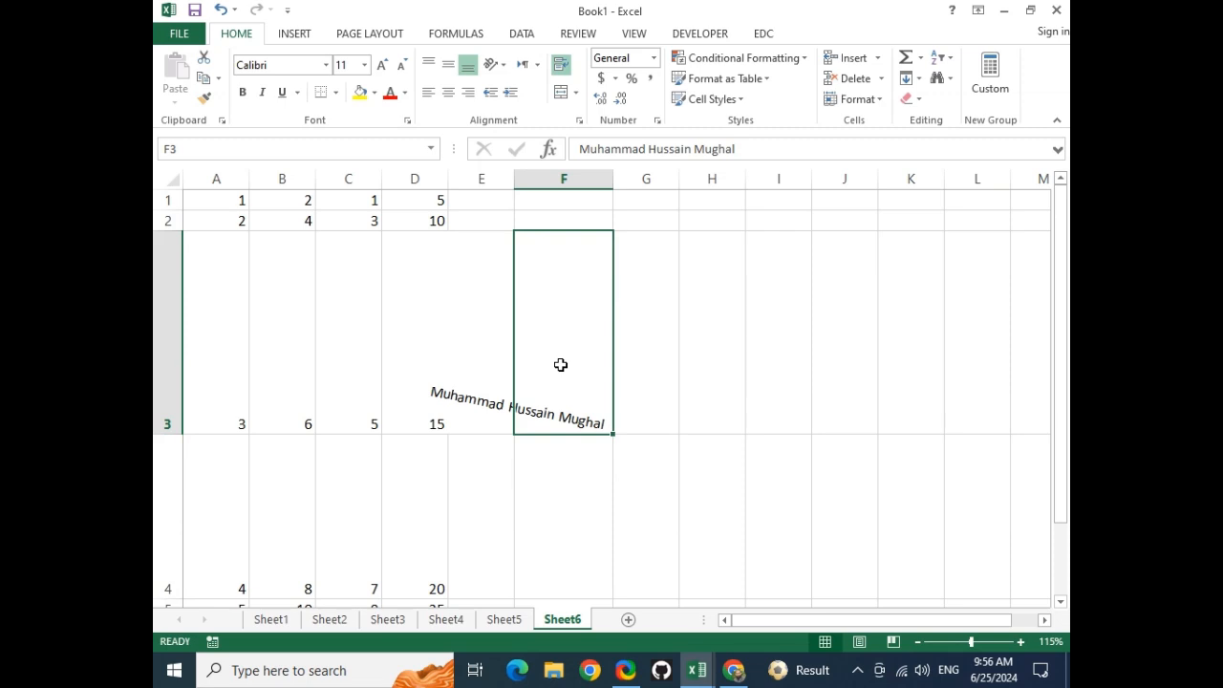
pyautogui.click(494, 64)
pyautogui.click(549, 197)
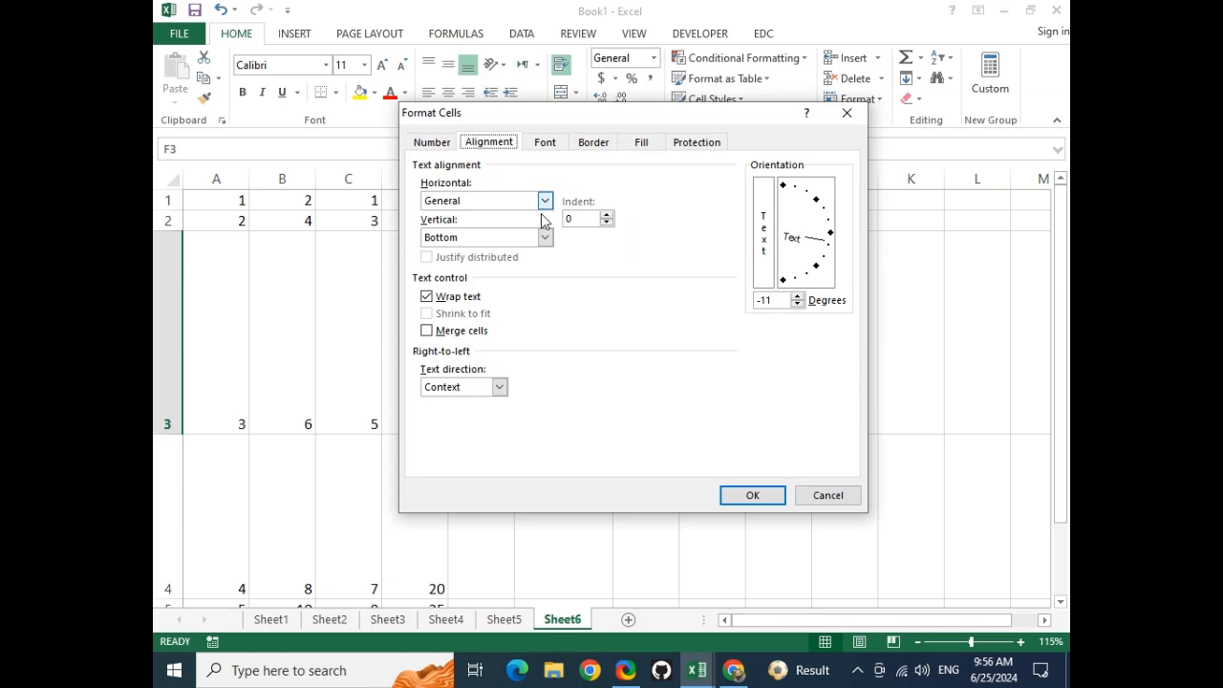
pyautogui.click(427, 297)
pyautogui.click(734, 495)
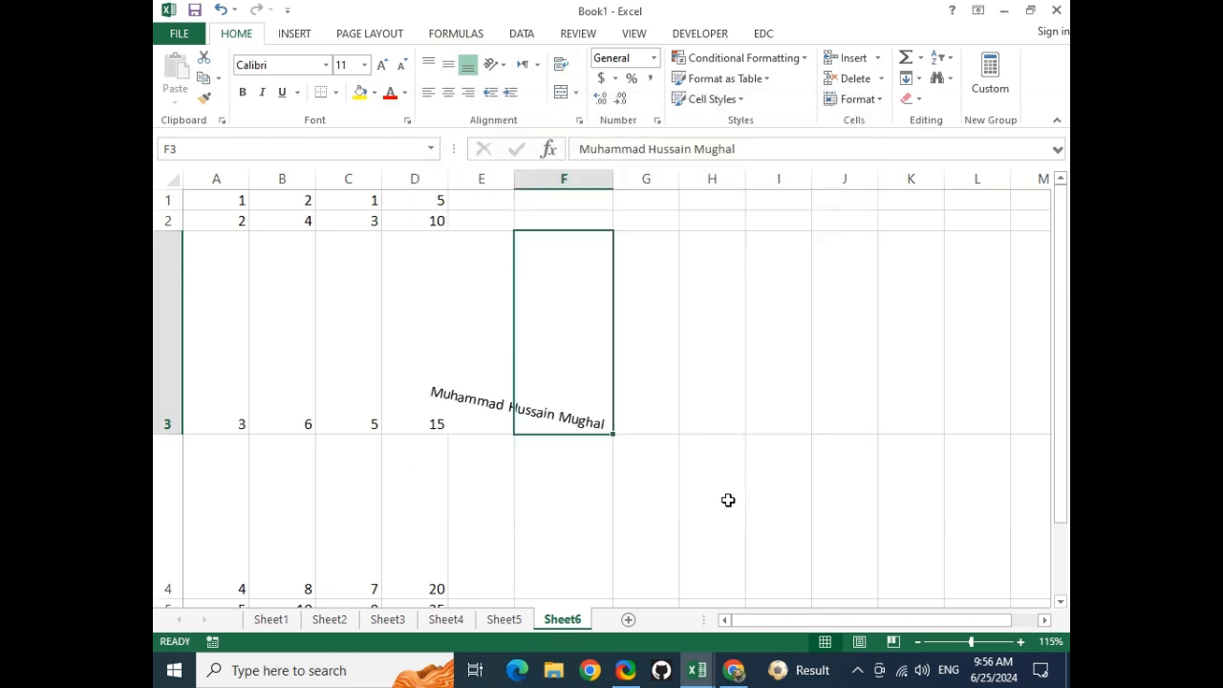
pyautogui.click(595, 490)
pyautogui.click(576, 396)
pyautogui.click(575, 93)
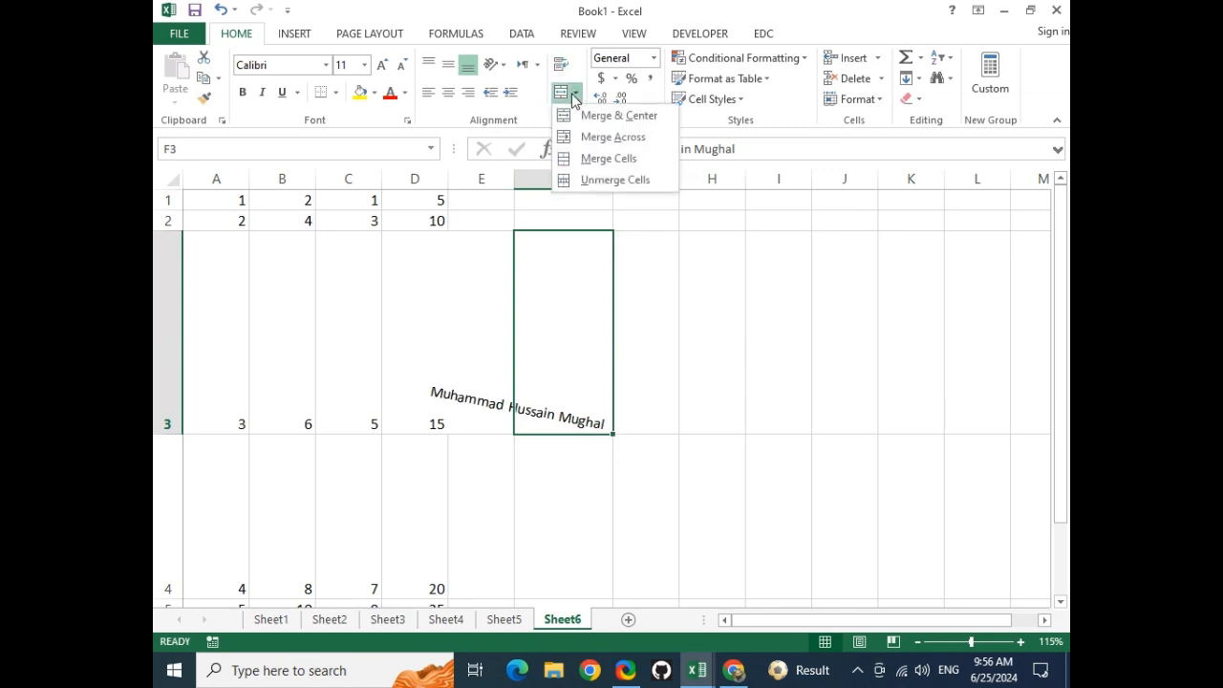
# Turn on Shrink to fit for the rotated name in F3
pyautogui.click(482, 62)
pyautogui.click(490, 62)
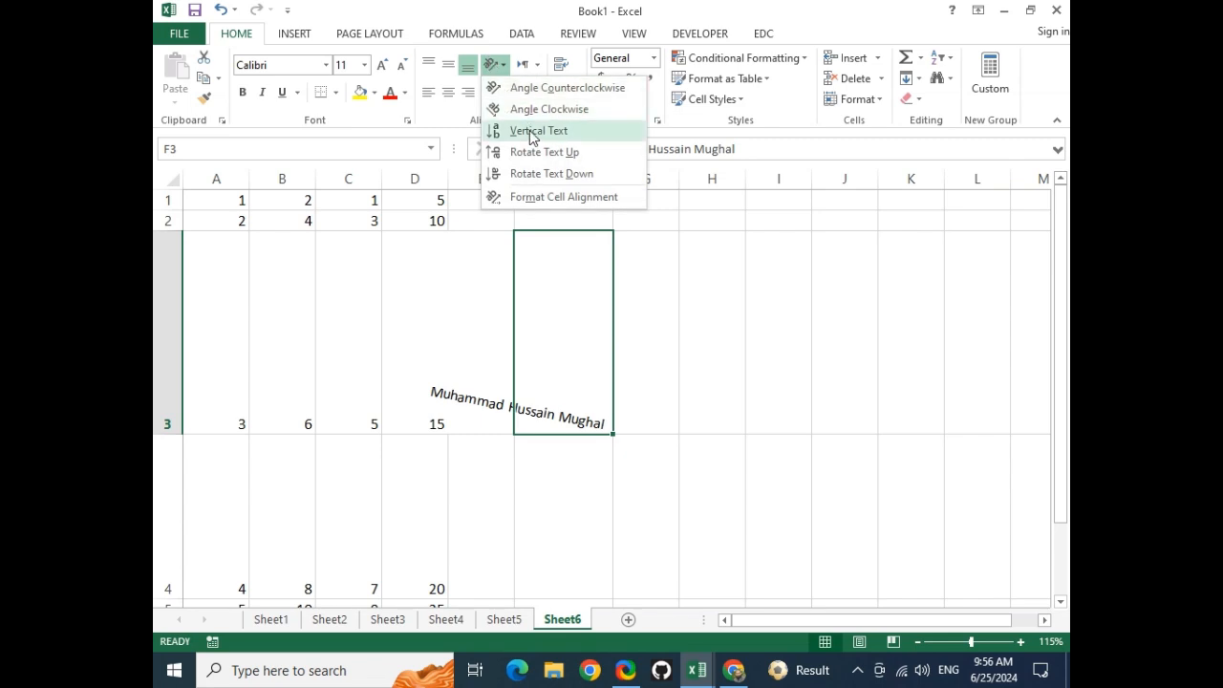
pyautogui.click(538, 197)
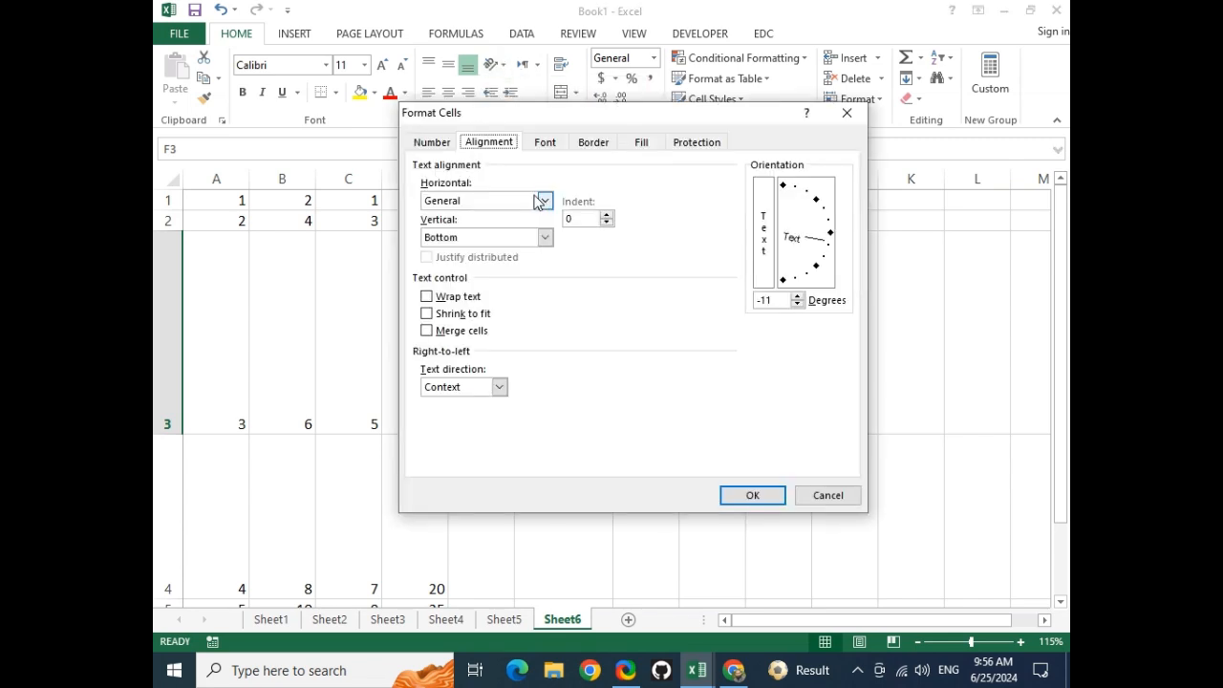
pyautogui.click(426, 313)
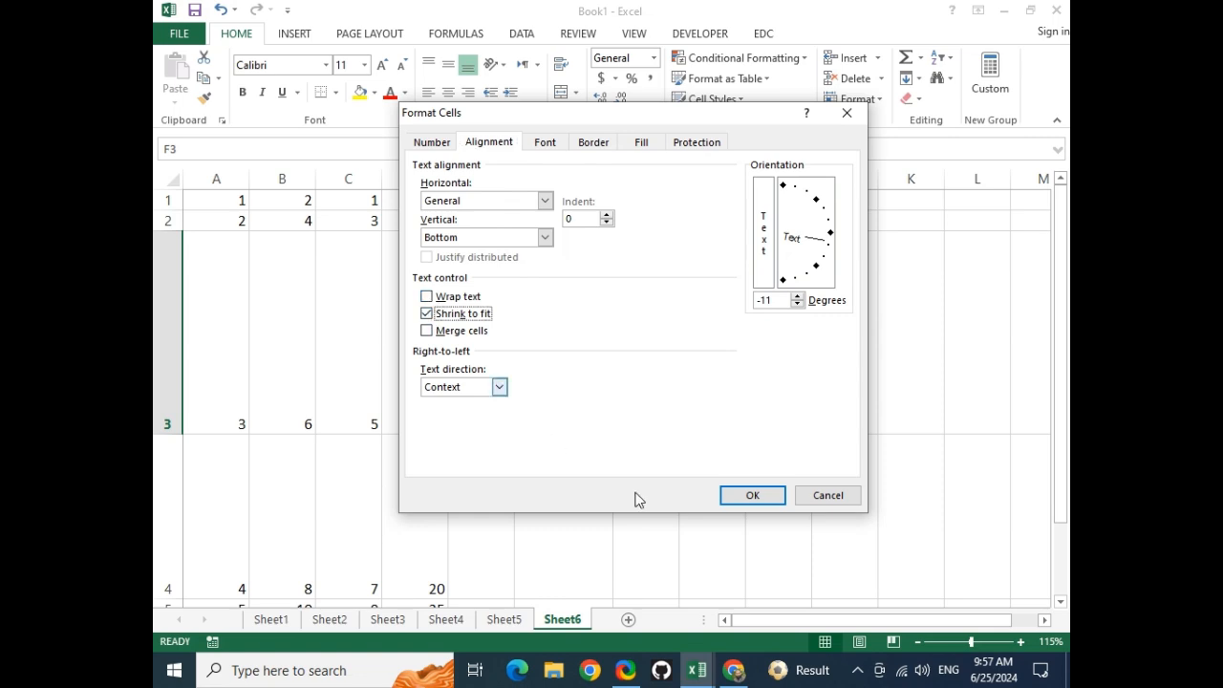
pyautogui.click(753, 496)
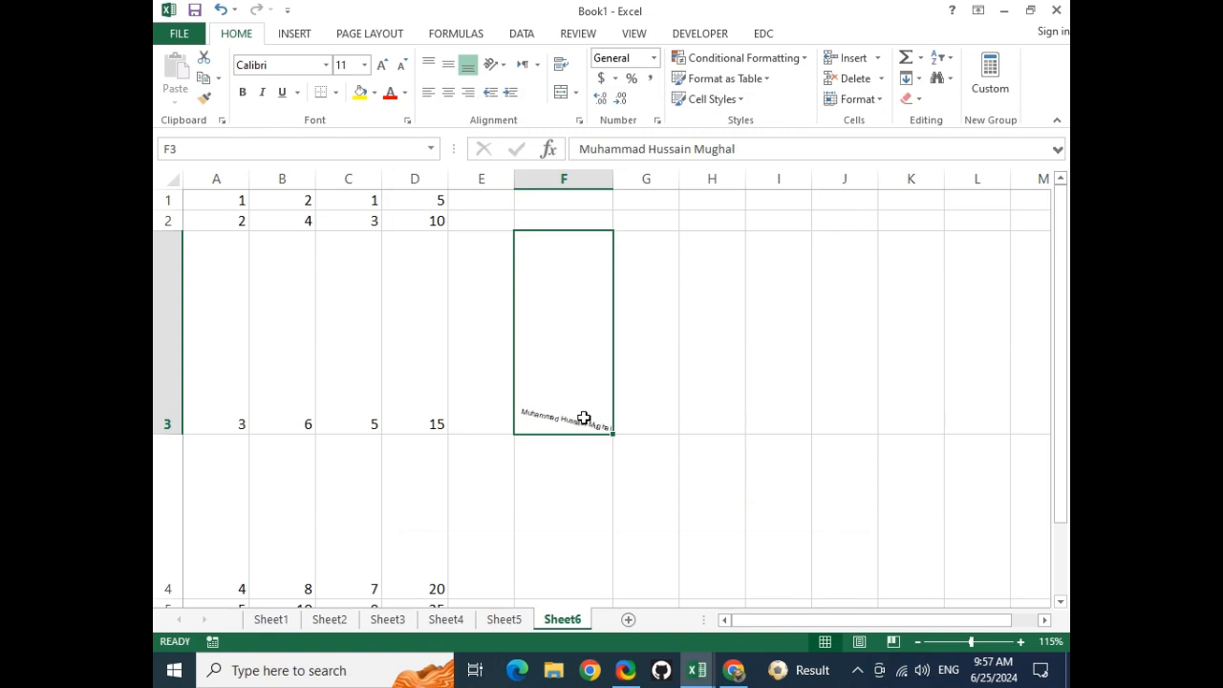
# Resize column F wider so the rotated name displays in full
pyautogui.moveTo(612, 178); pyautogui.dragTo(855, 256)
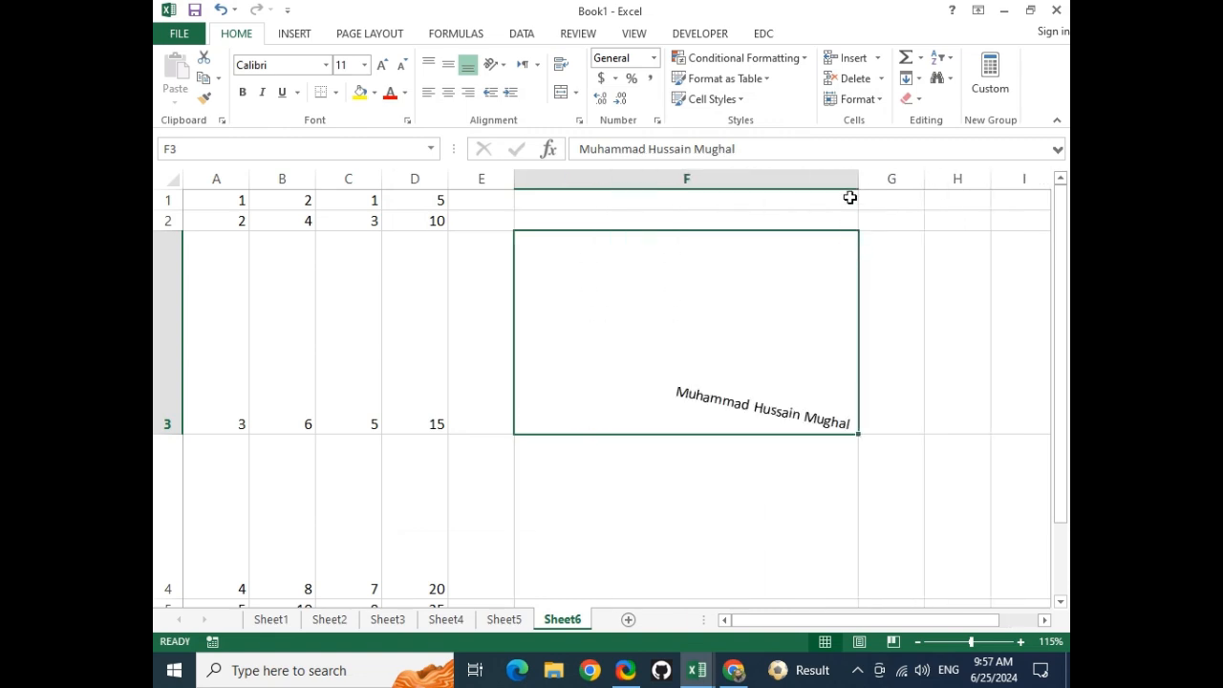
pyautogui.moveTo(858, 179); pyautogui.dragTo(694, 235)
pyautogui.click(560, 328)
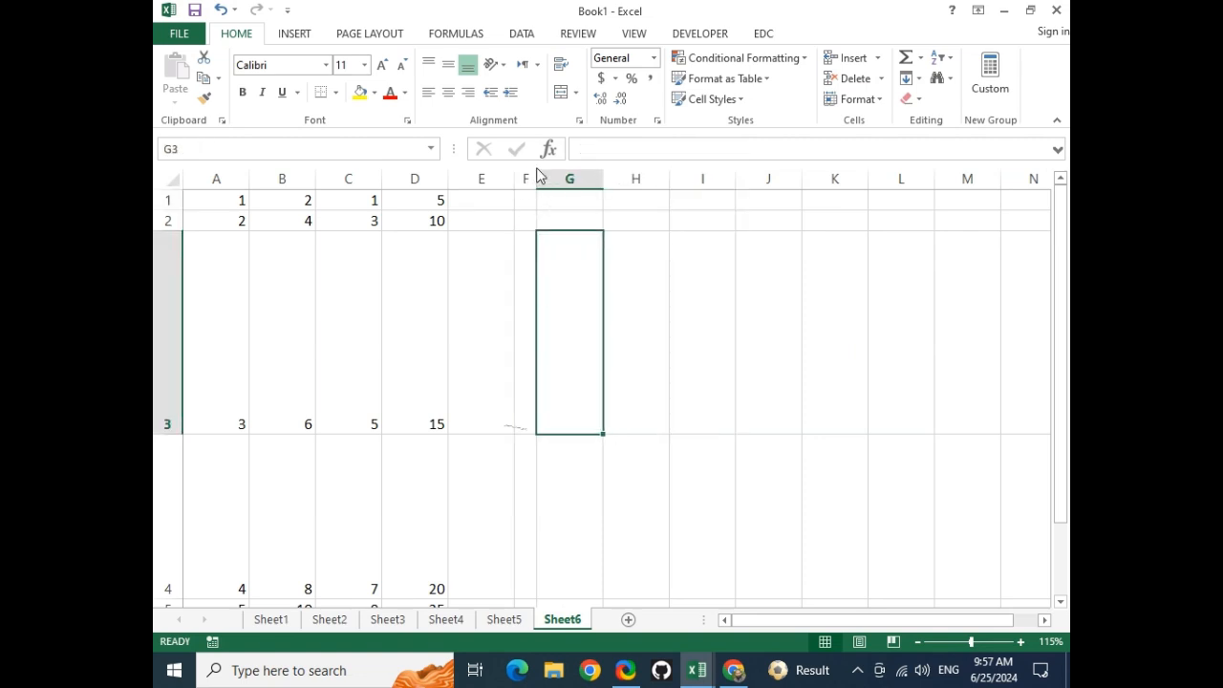
pyautogui.moveTo(535, 179); pyautogui.dragTo(717, 199)
pyautogui.click(598, 309)
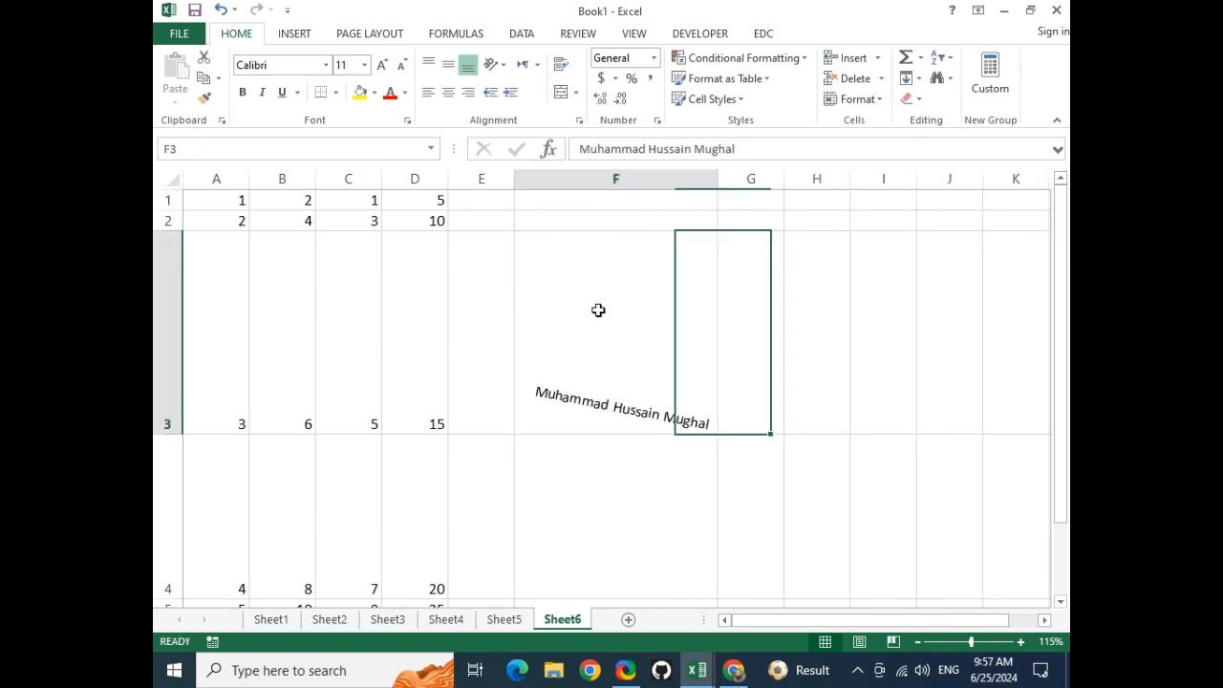
pyautogui.click(504, 67)
pyautogui.click(557, 199)
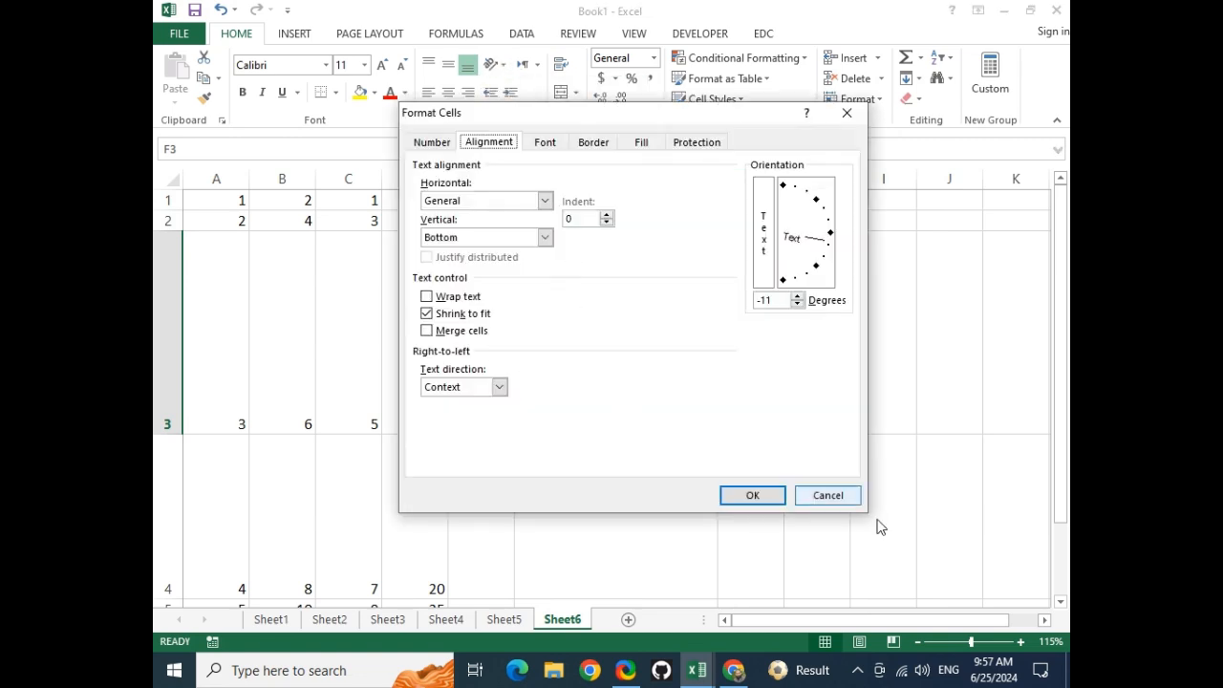
pyautogui.click(826, 496)
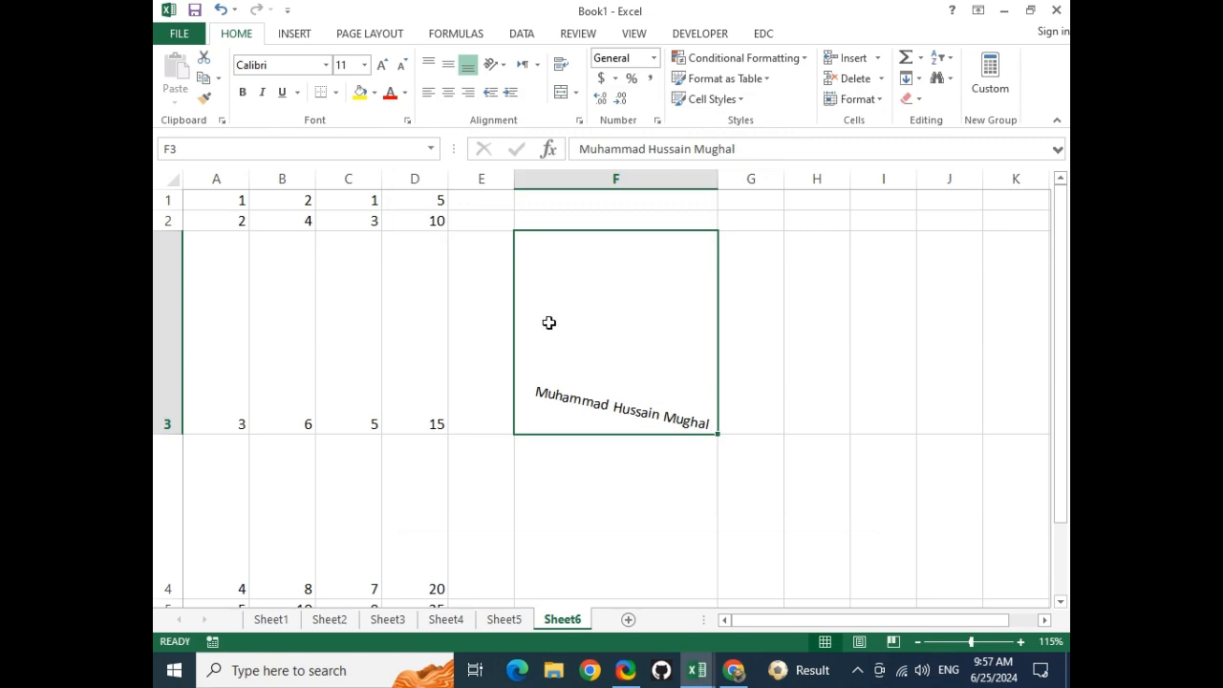
# Merge C1:D2 into one cell through Format Cells, keeping only the top-left value
pyautogui.moveTo(341, 198); pyautogui.dragTo(415, 212)
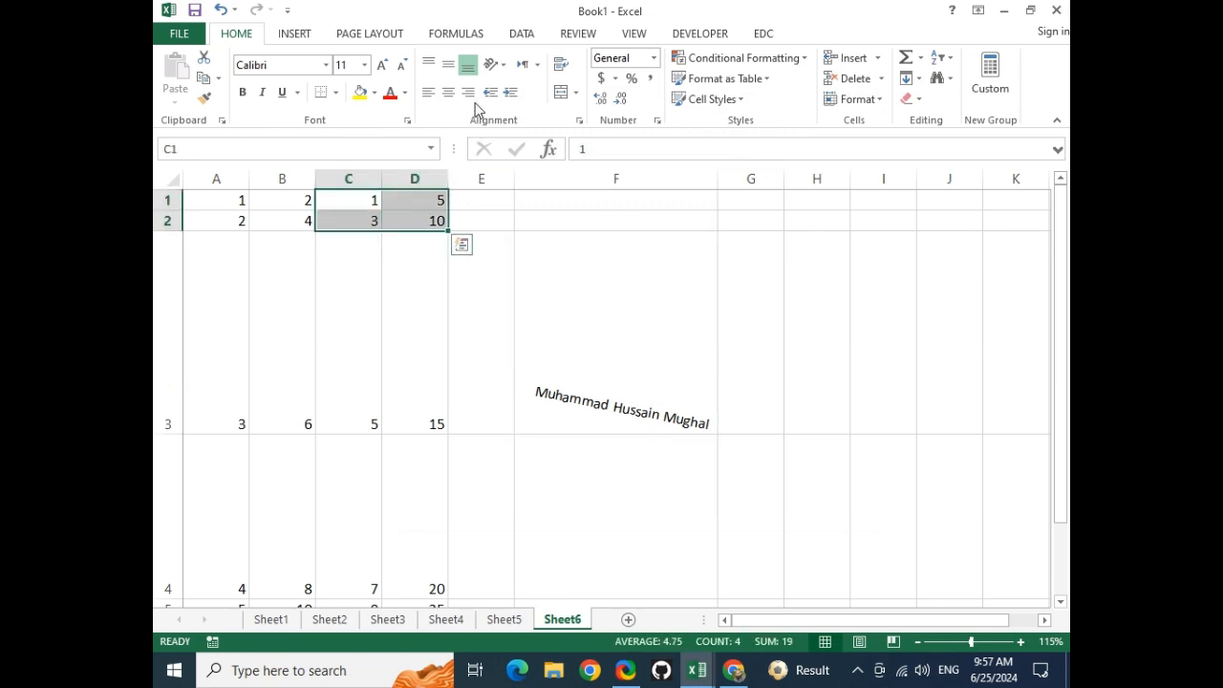
pyautogui.click(493, 64)
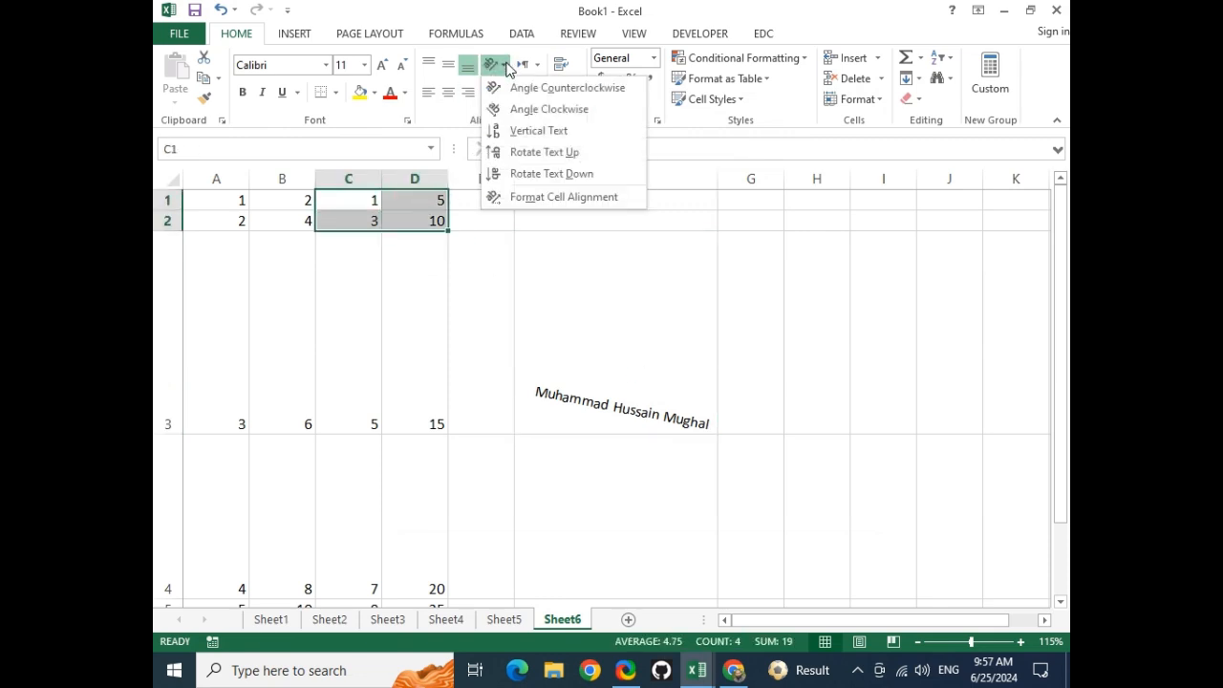
pyautogui.click(535, 198)
pyautogui.click(426, 331)
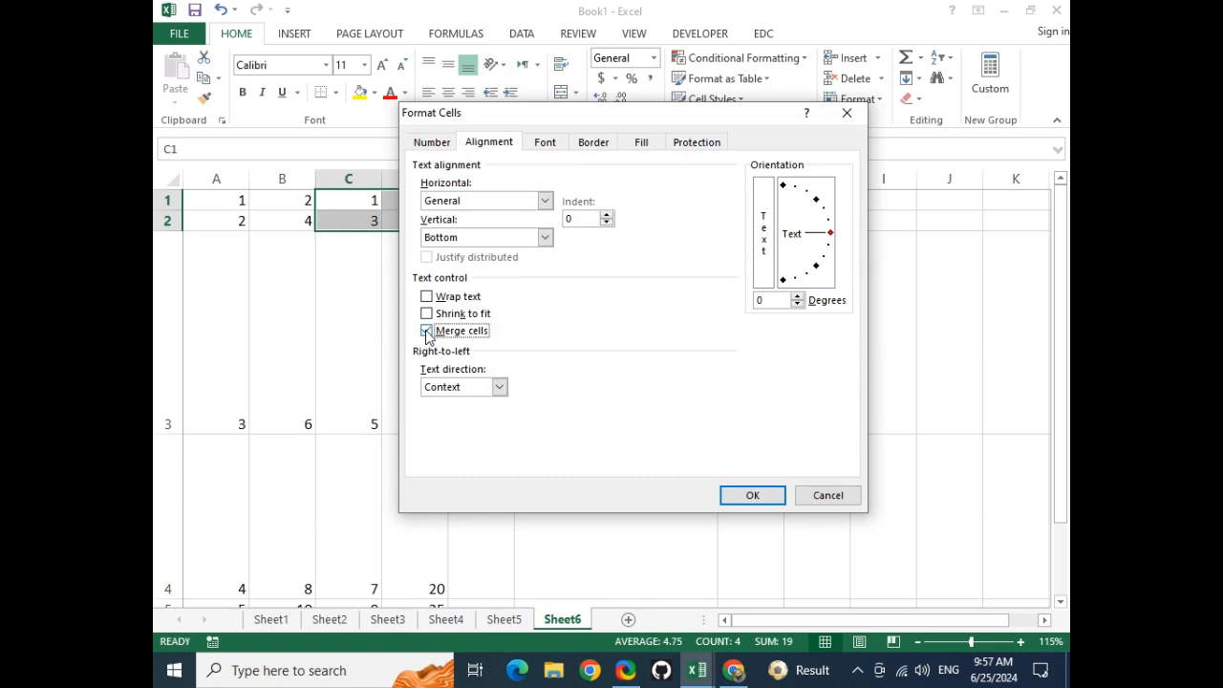
pyautogui.click(751, 495)
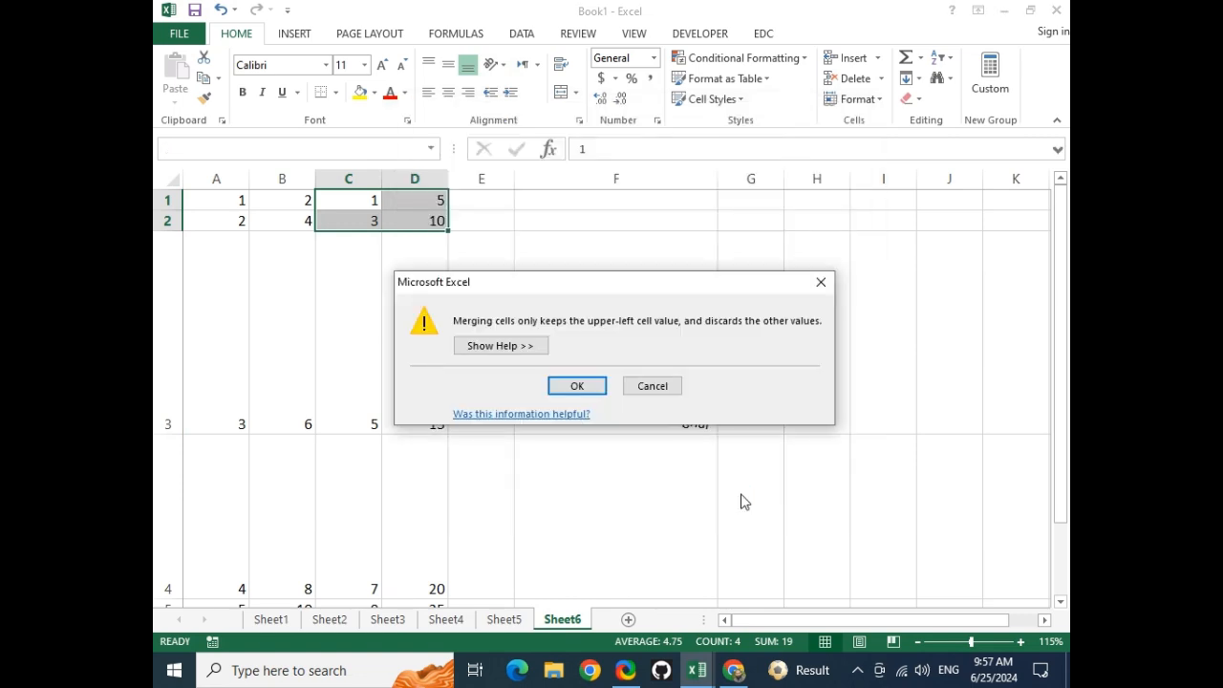
pyautogui.click(600, 386)
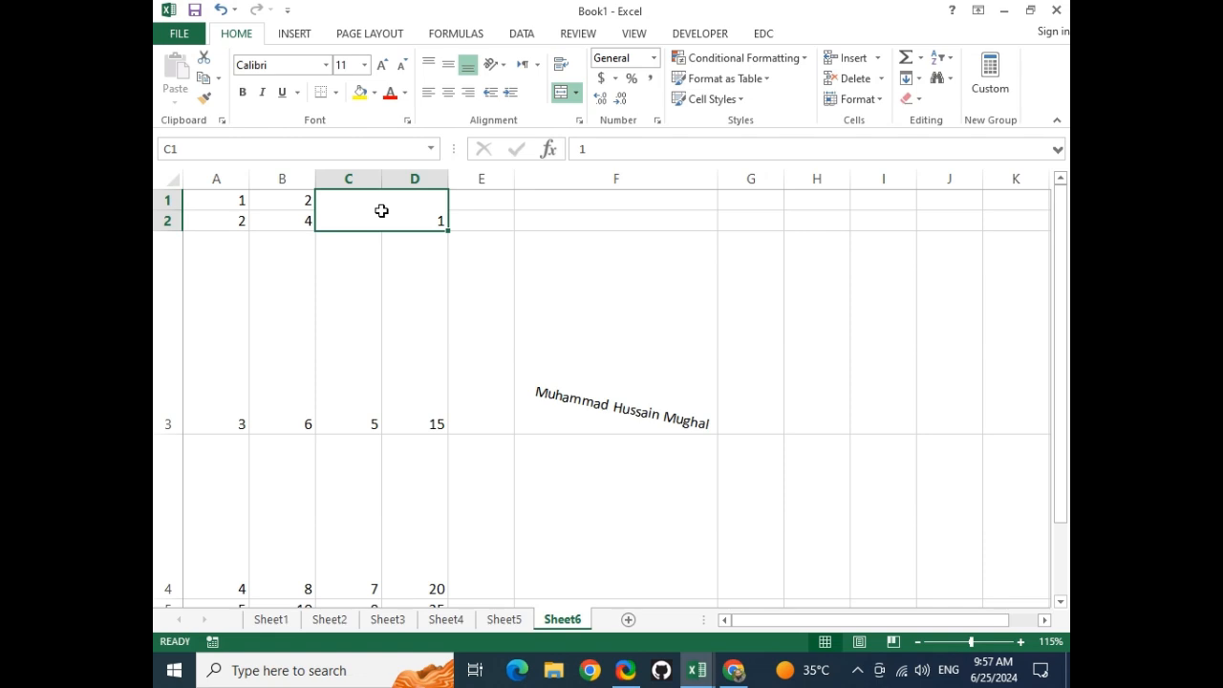
pyautogui.click(481, 331)
pyautogui.click(444, 211)
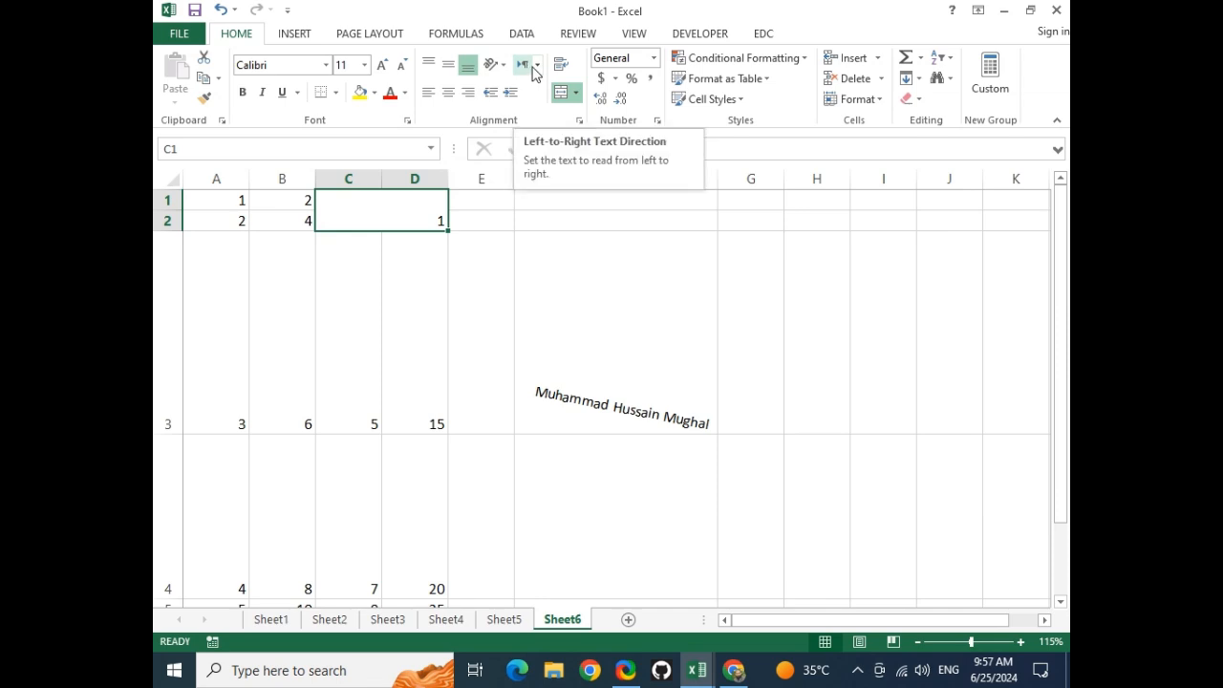
pyautogui.click(663, 297)
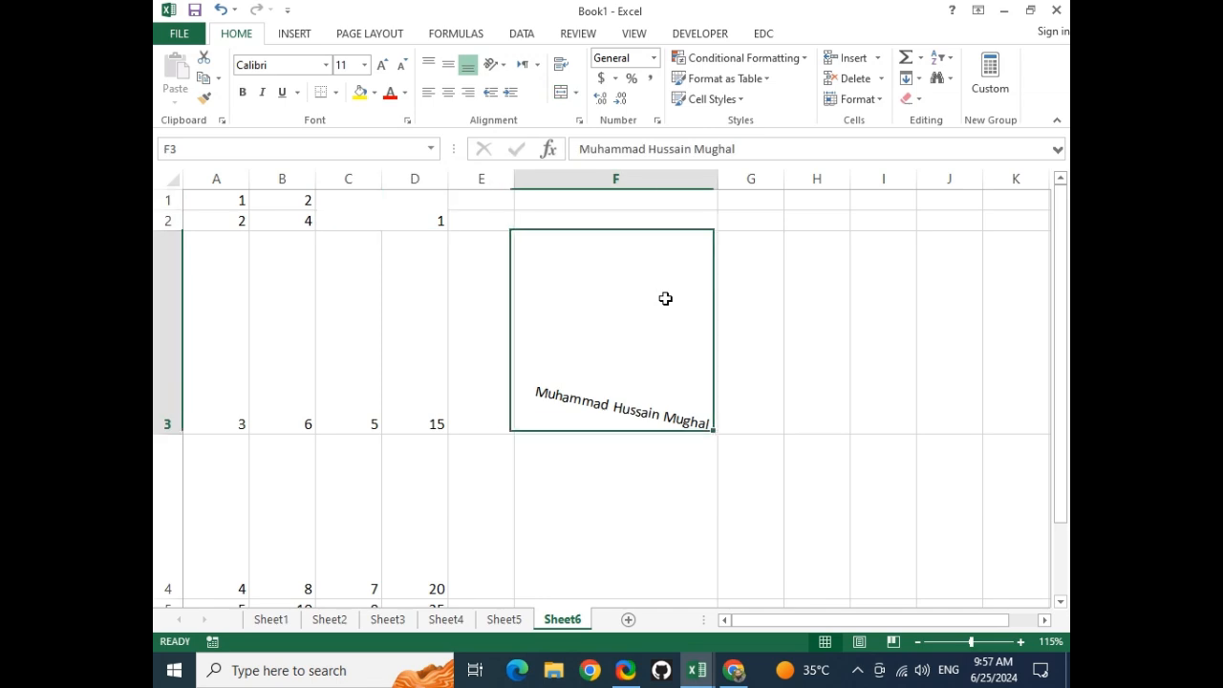
# Switch to Sheet1, return to the top, and widen column A
pyautogui.click(273, 620)
pyautogui.scroll(7, 402, 344)
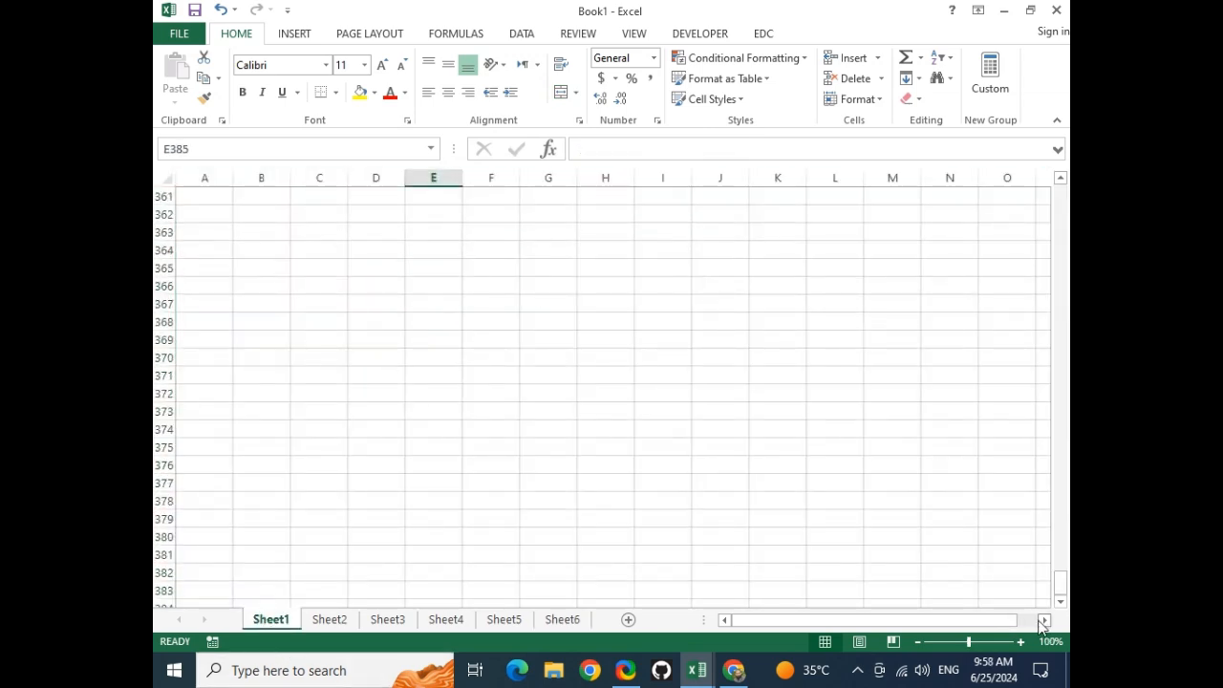
pyautogui.moveTo(1060, 592); pyautogui.dragTo(1061, 187)
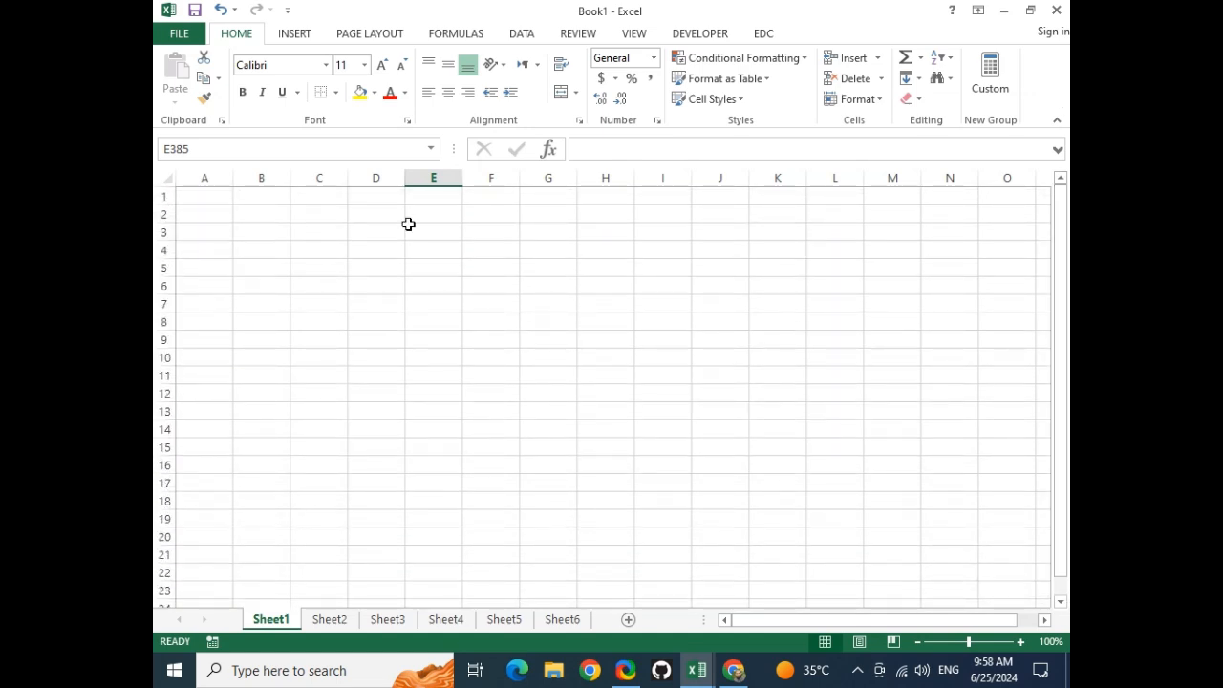
pyautogui.click(216, 191)
pyautogui.moveTo(233, 177); pyautogui.dragTo(384, 178)
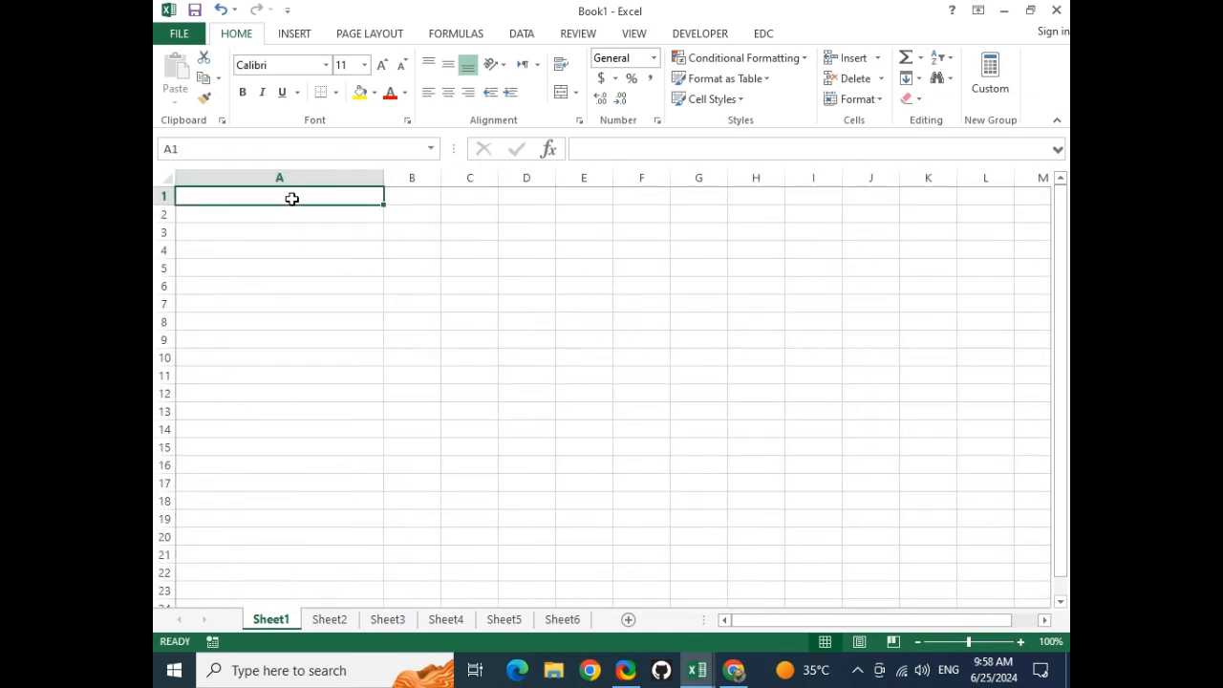
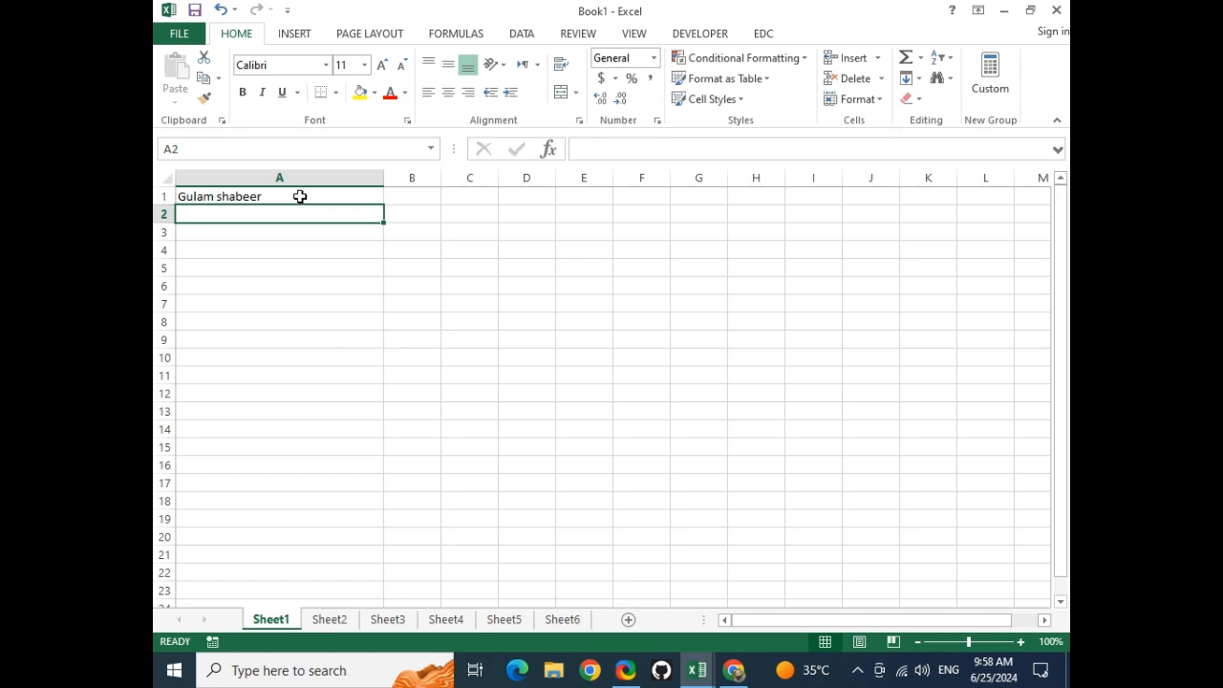
# Enter the person's name in A1 and 450 in B1
pyautogui.click(299, 198)
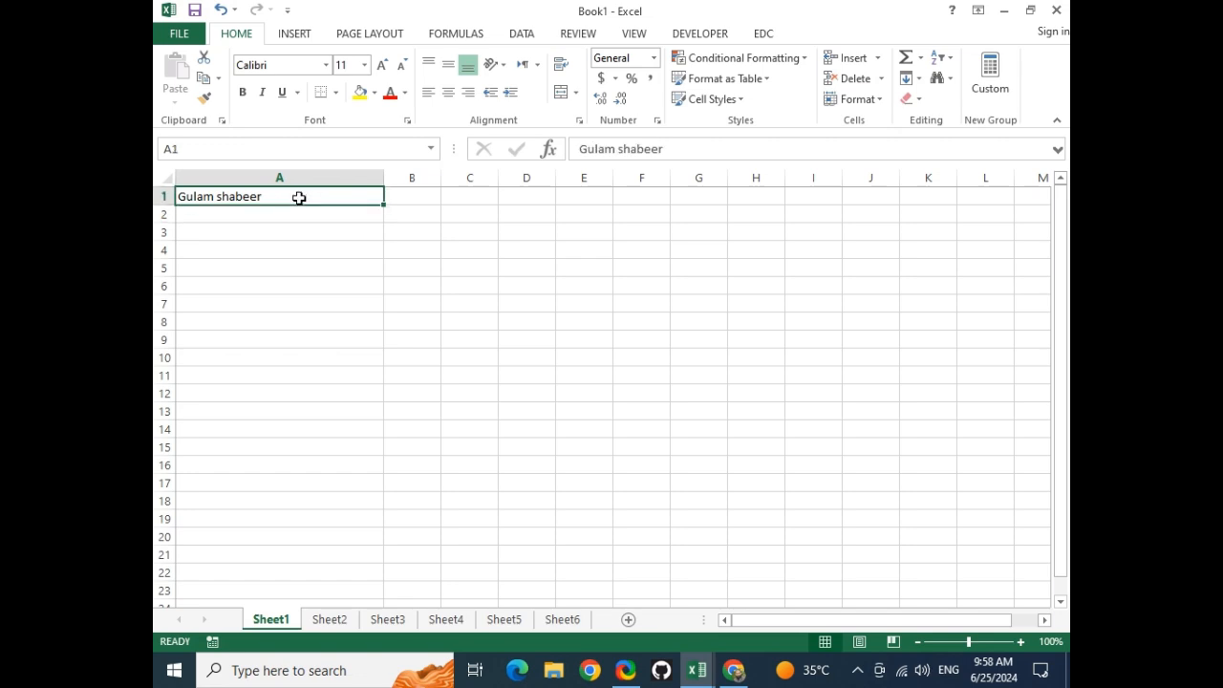
pyautogui.click(423, 194)
pyautogui.write('450')
pyautogui.press('Return')
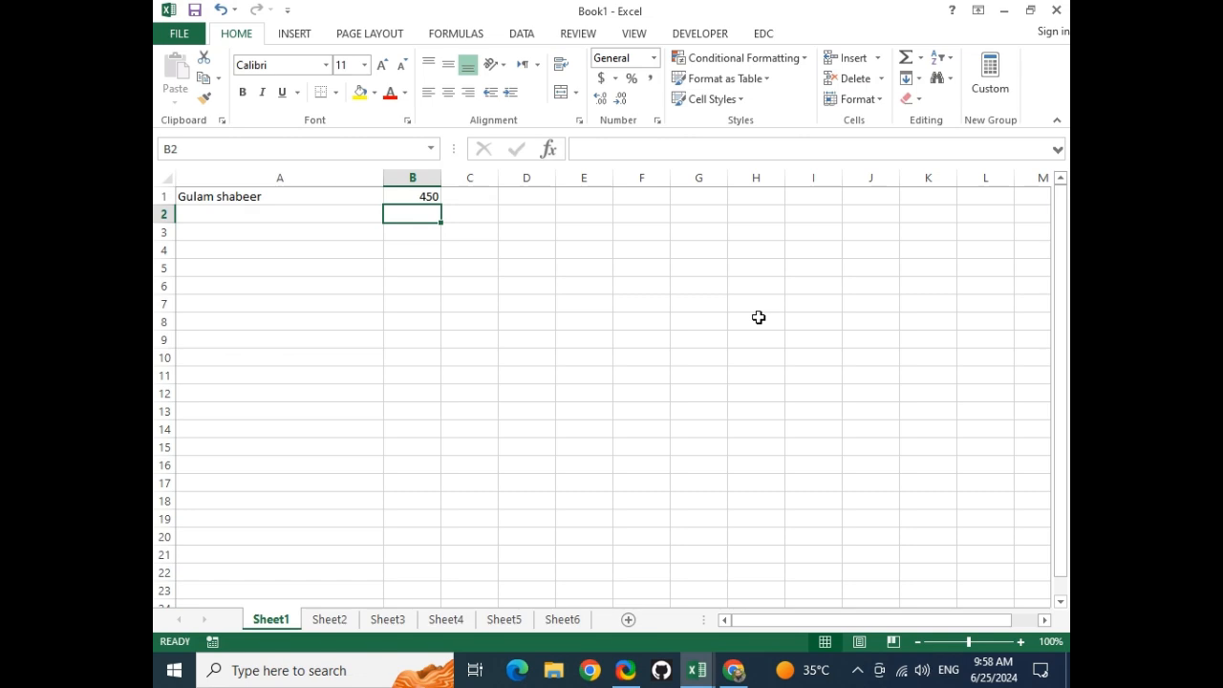
# Enter 'mmnbb' in B2 and 444.4 in B3
pyautogui.write('mmnbb')
pyautogui.press('Return')
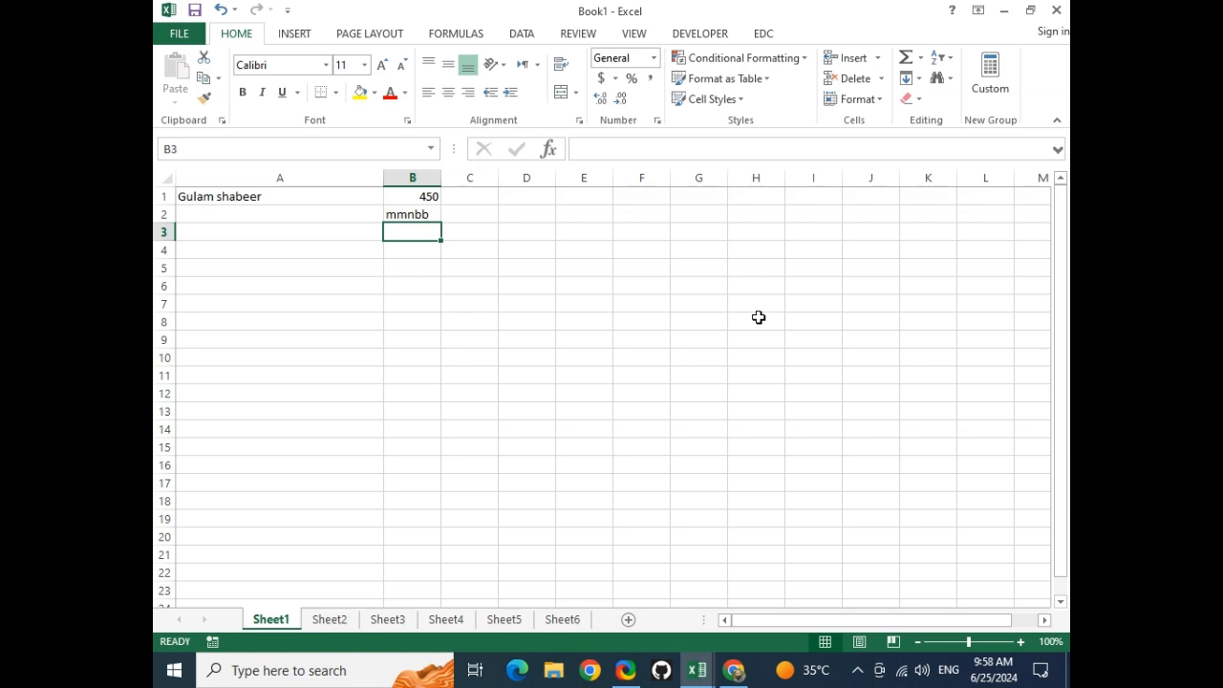
pyautogui.write('444.4')
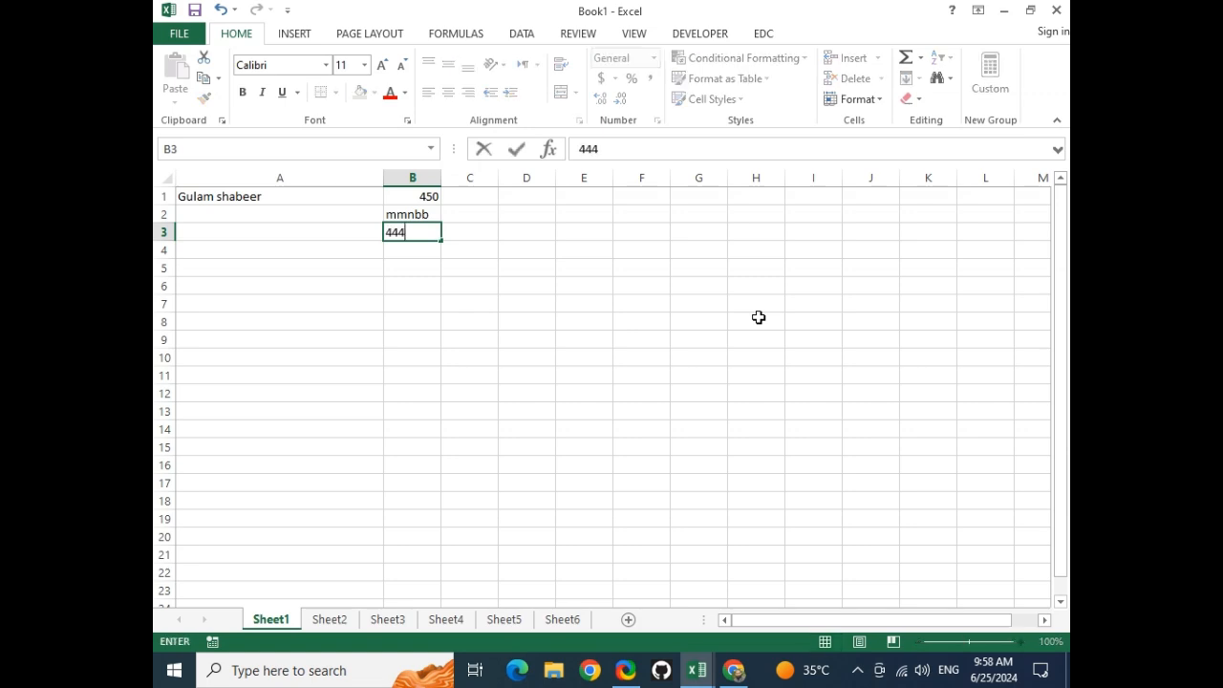
pyautogui.press('Return')
pyautogui.press('Return')
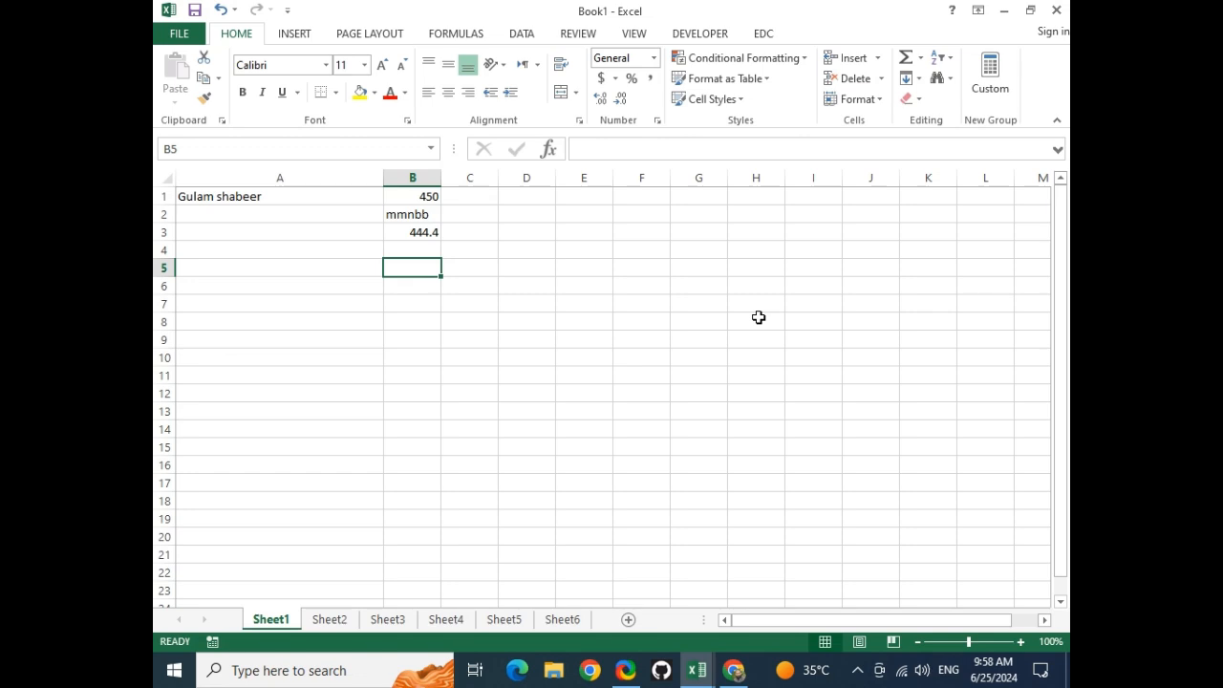
# Left-align 450 in B1, right-align the name in A1, and narrow column A
pyautogui.click(429, 198)
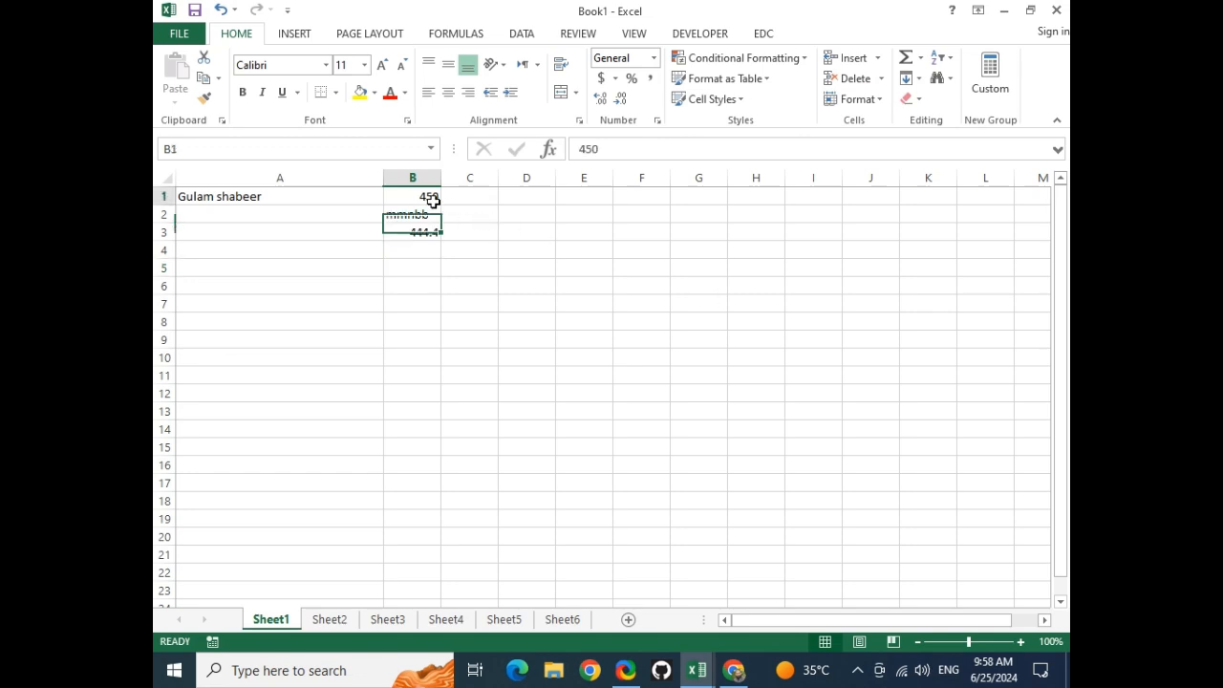
pyautogui.click(429, 92)
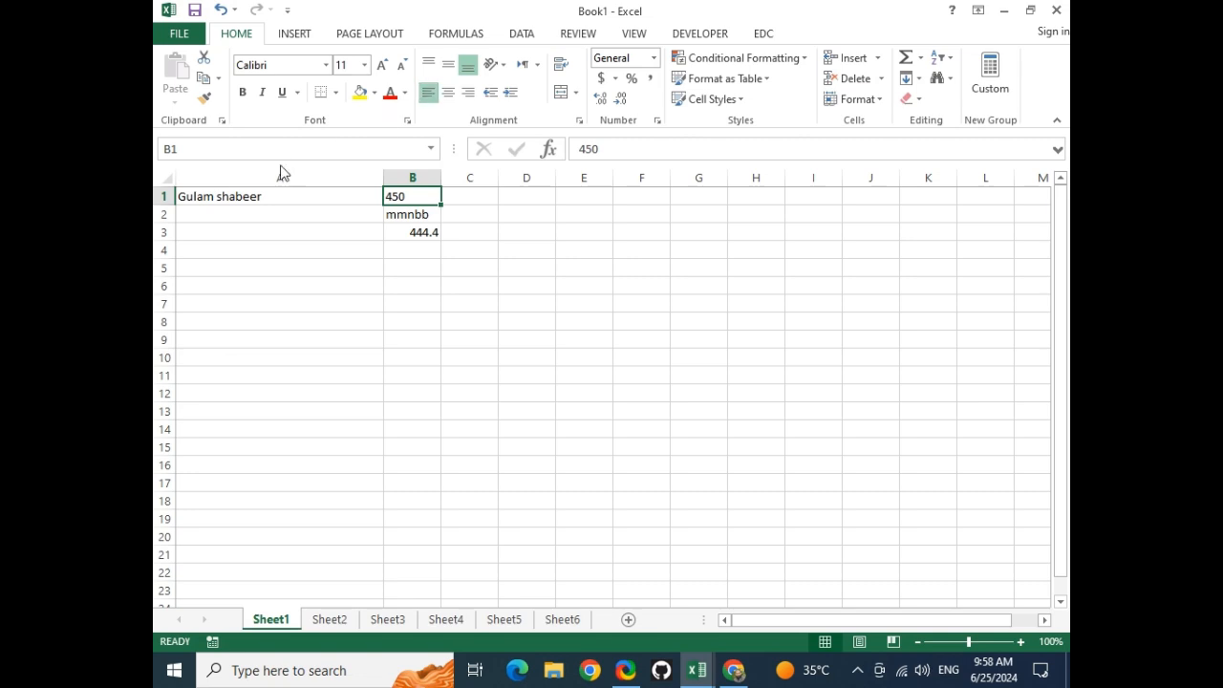
pyautogui.click(281, 195)
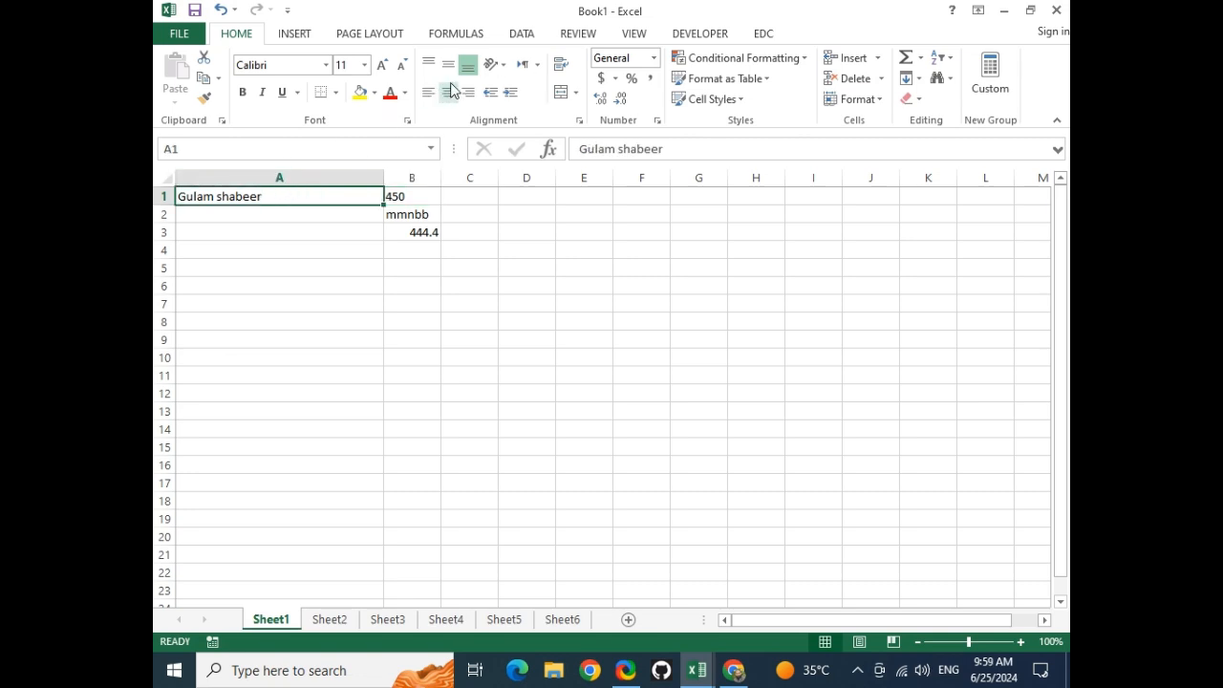
pyautogui.click(468, 92)
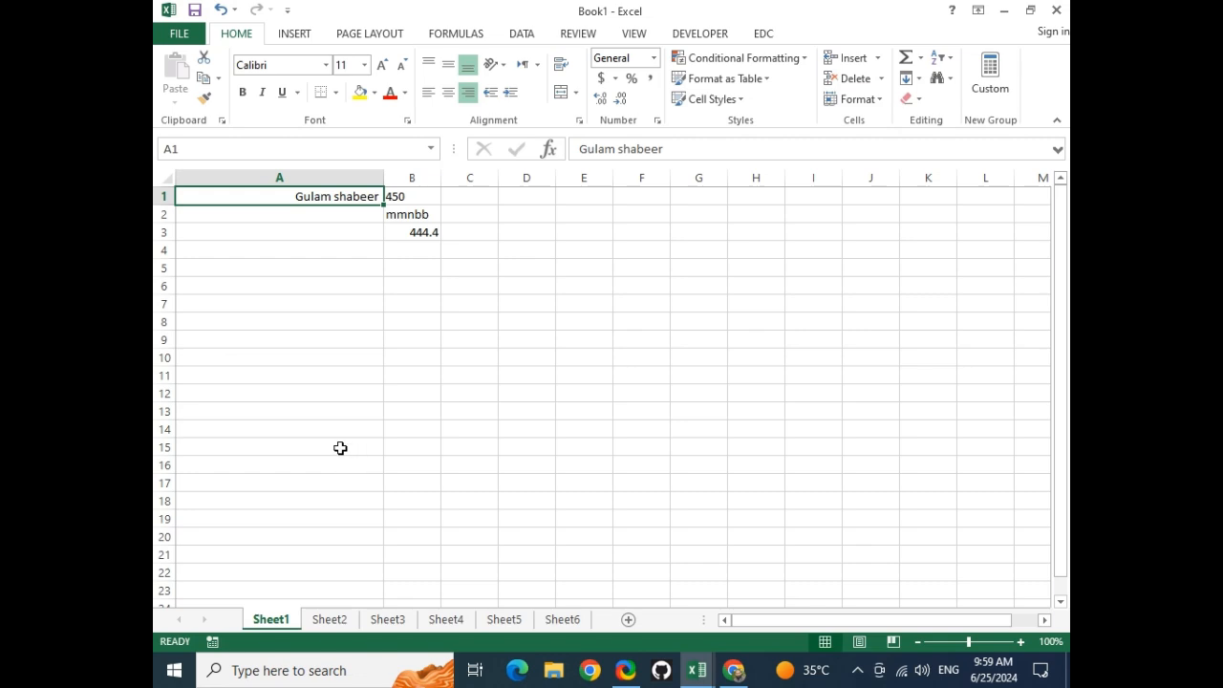
pyautogui.click(387, 196)
pyautogui.moveTo(380, 183); pyautogui.dragTo(319, 181)
# Append the parentage, hometown and nationality details to A1's name, correcting a typo
pyautogui.doubleClick(314, 197)
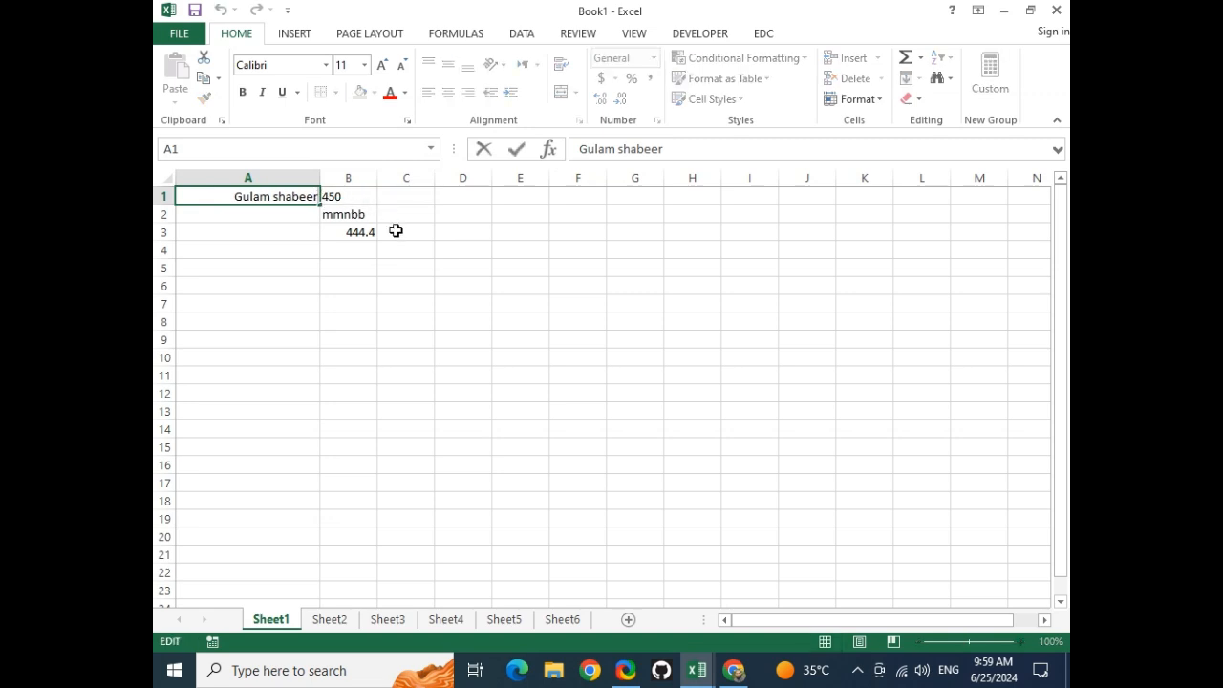
pyautogui.write('so')
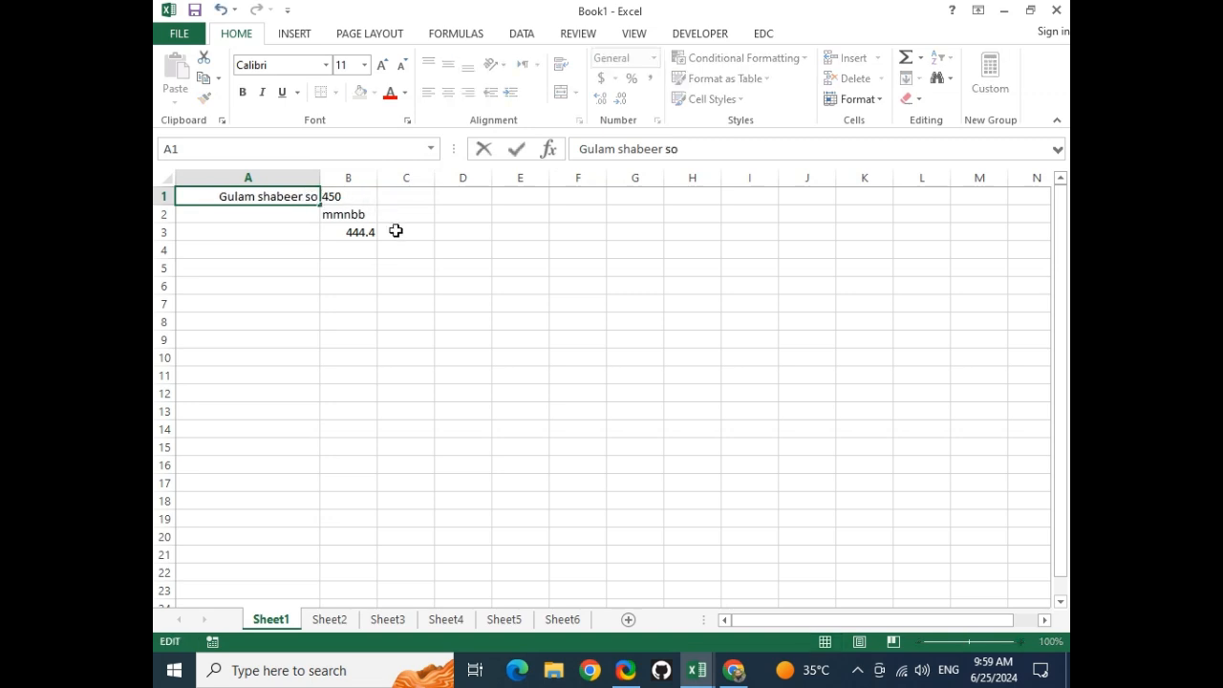
pyautogui.write('n ofg a')
pyautogui.write('bu')
pyautogui.press('BackSpace')
pyautogui.press('BackSpace')
pyautogui.press('BackSpace')
pyautogui.press('BackSpace')
pyautogui.press('BackSpace')
pyautogui.press('BackSpace')
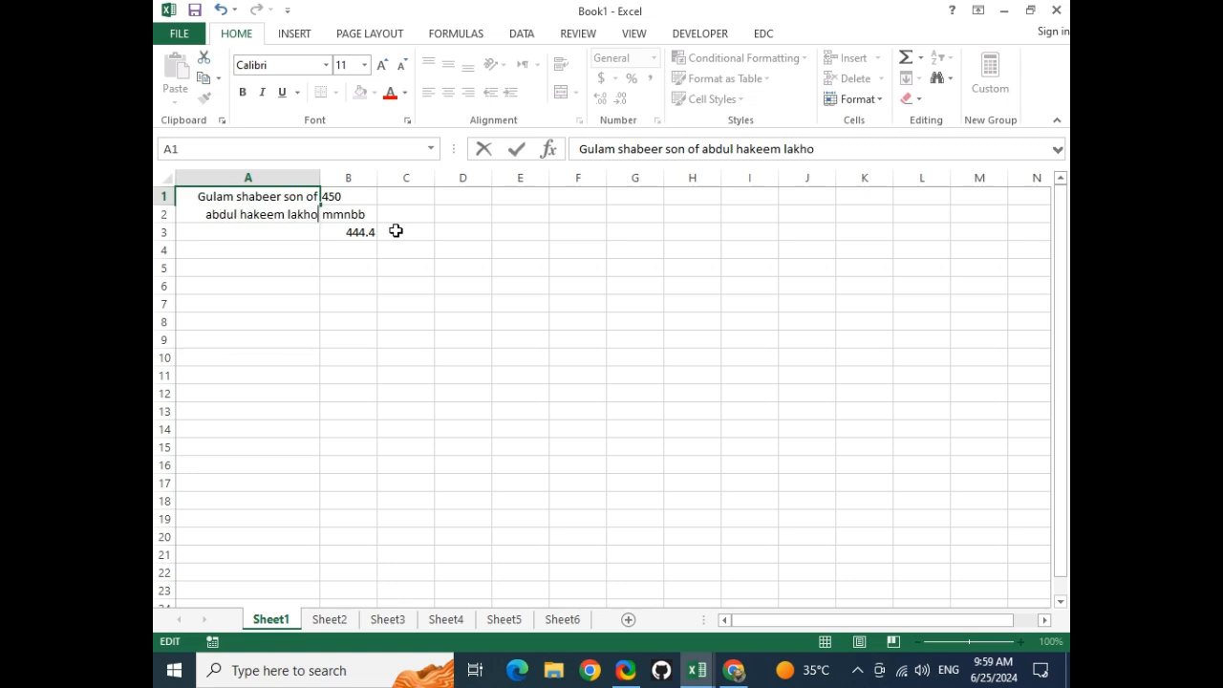
pyautogui.write(' shikar')
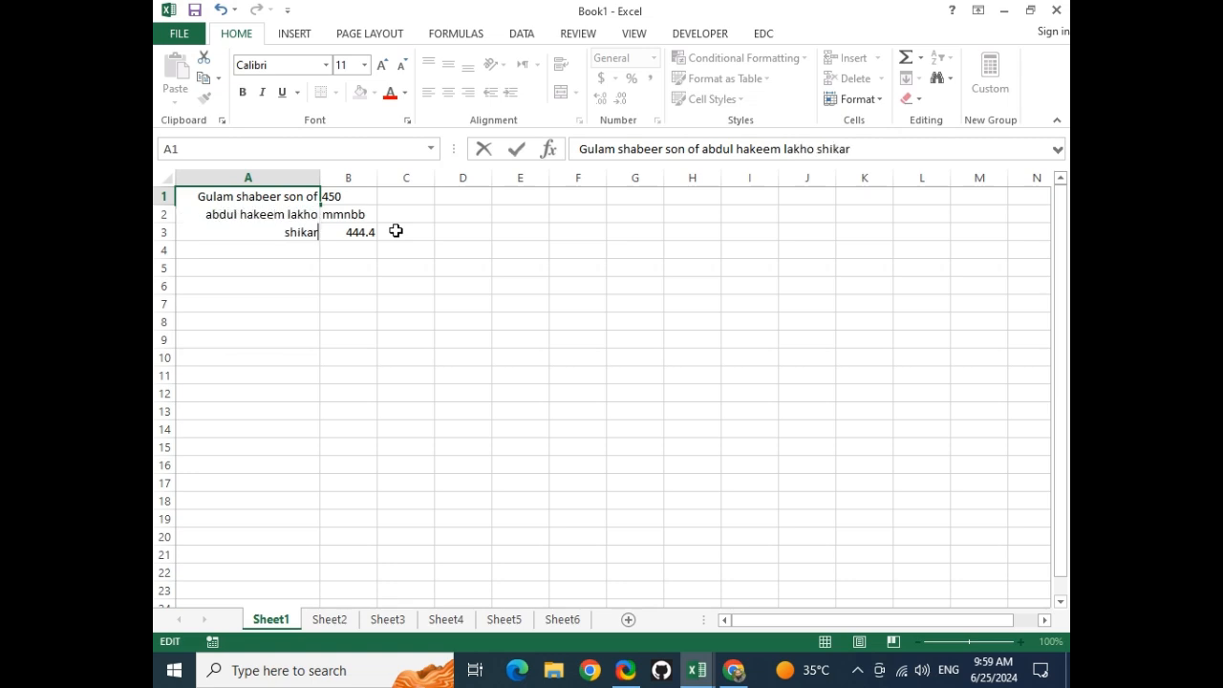
pyautogui.write('pur sindhi')
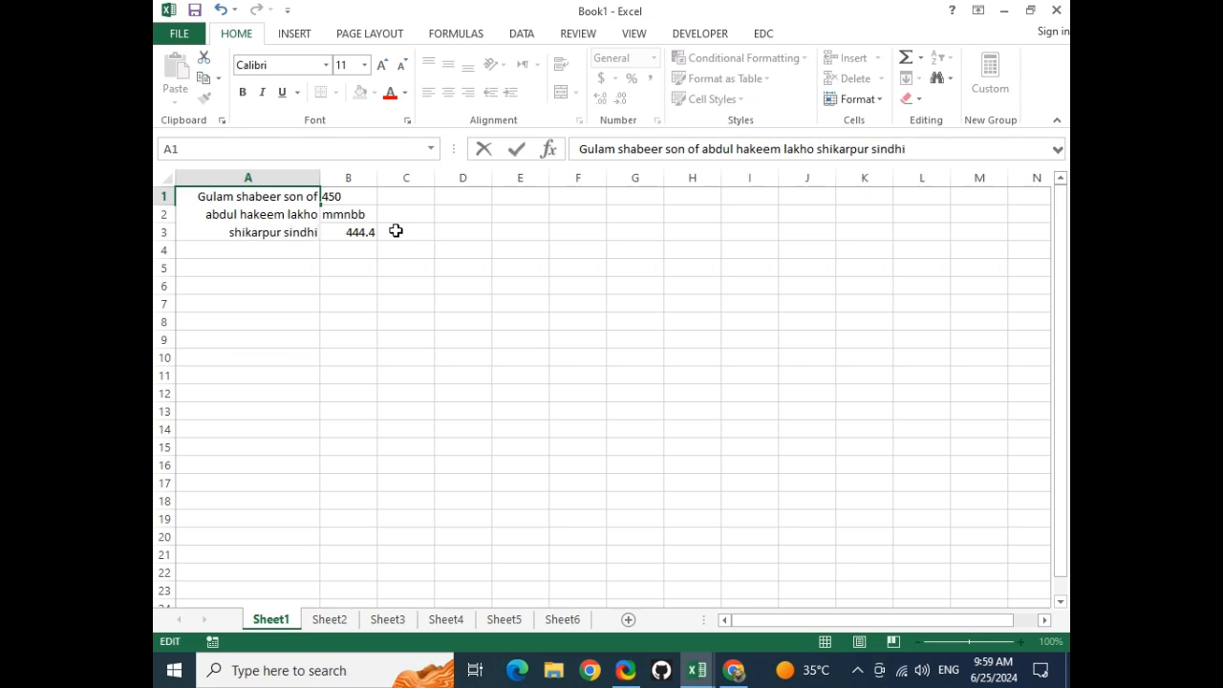
pyautogui.write('  pakistani')
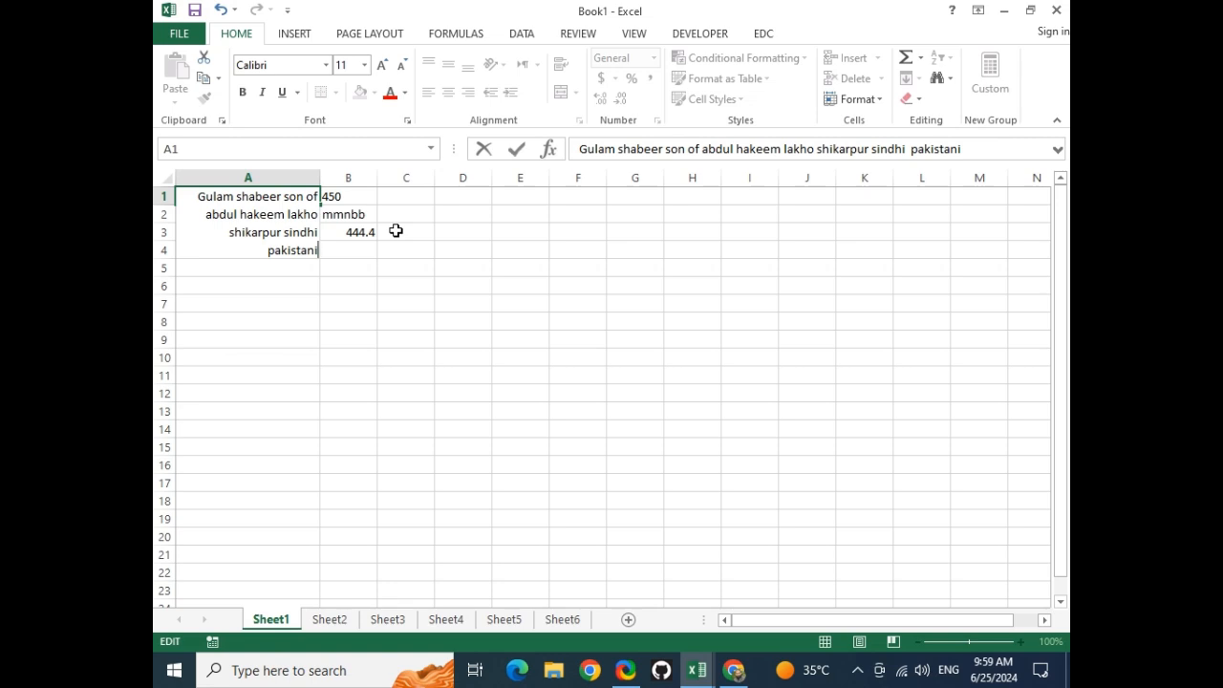
pyautogui.press('Return')
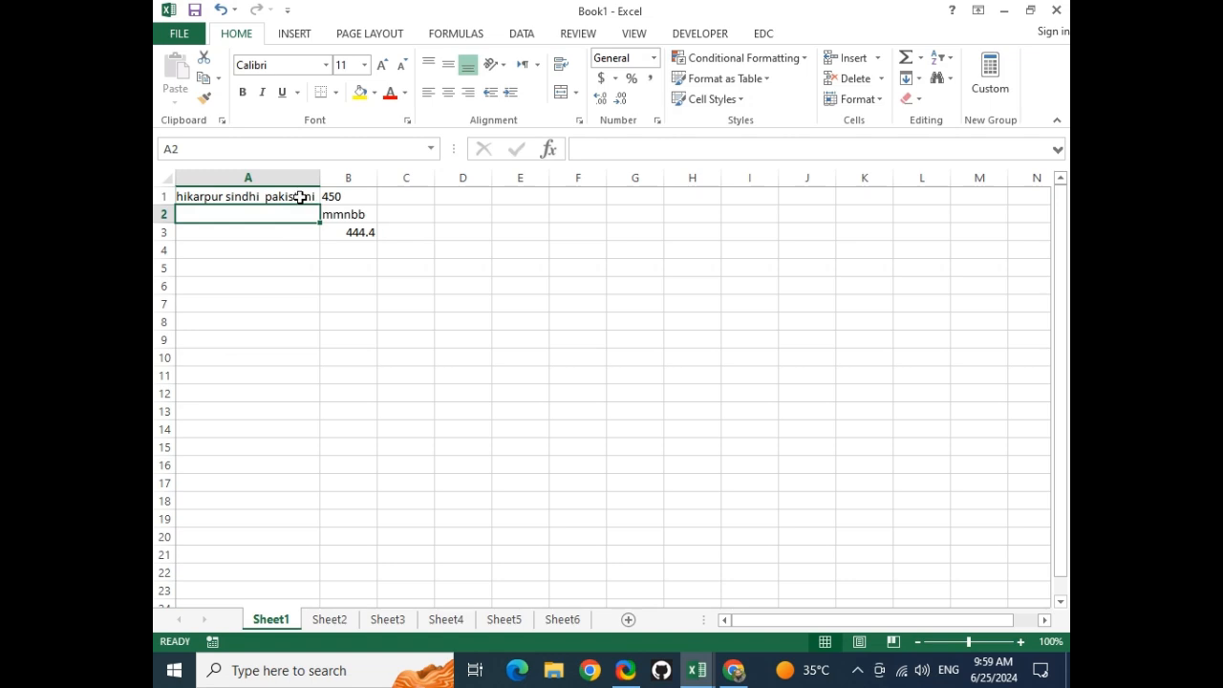
pyautogui.click(286, 195)
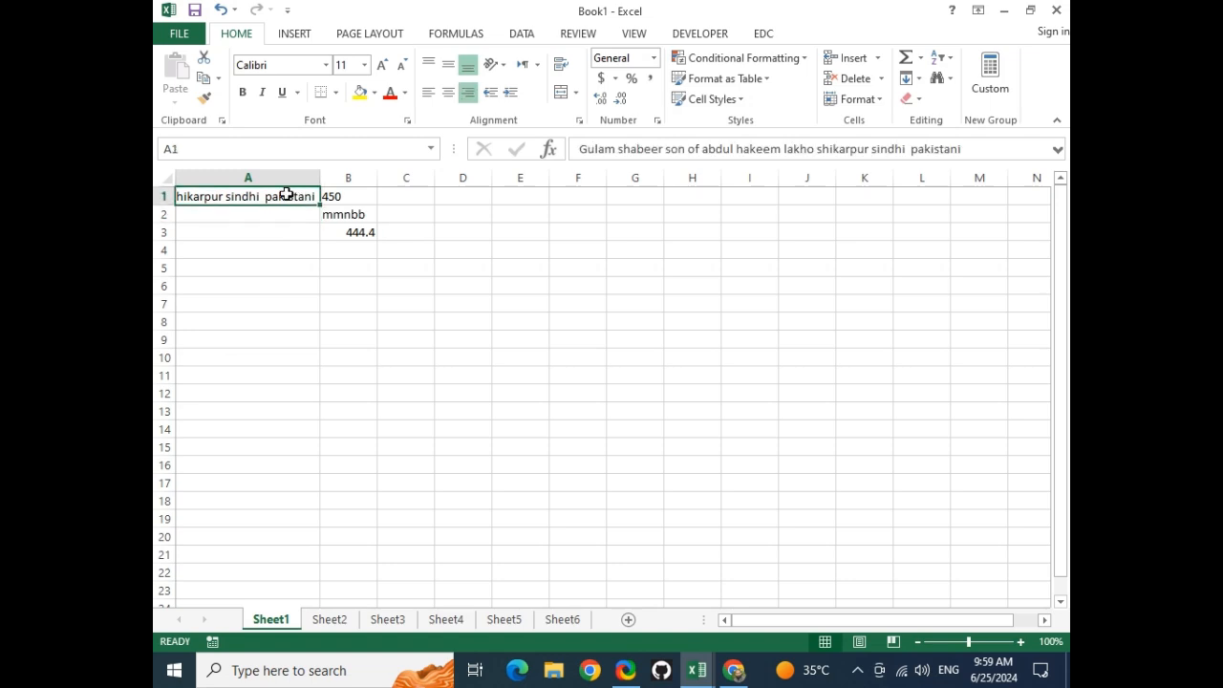
pyautogui.moveTo(320, 178)
pyautogui.mouseDown()
pyautogui.moveTo(574, 177)
pyautogui.moveTo(298, 178)
pyautogui.mouseUp()
pyautogui.moveTo(164, 204); pyautogui.dragTo(169, 250)
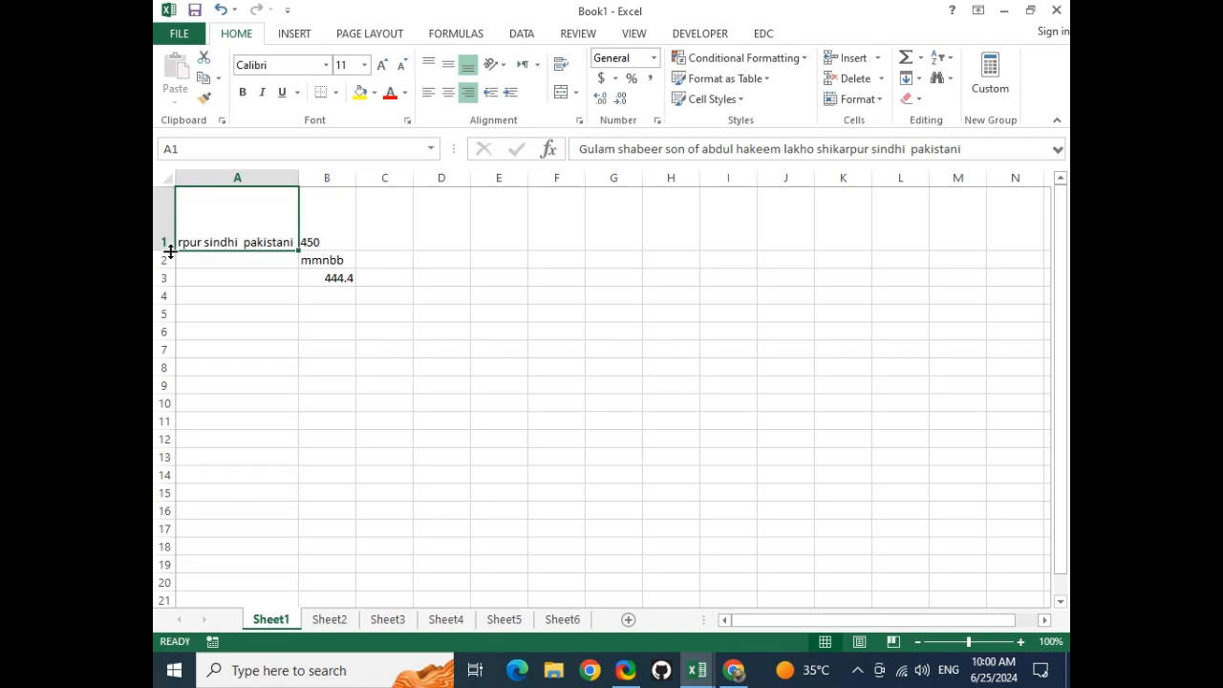
pyautogui.click(254, 356)
pyautogui.click(228, 228)
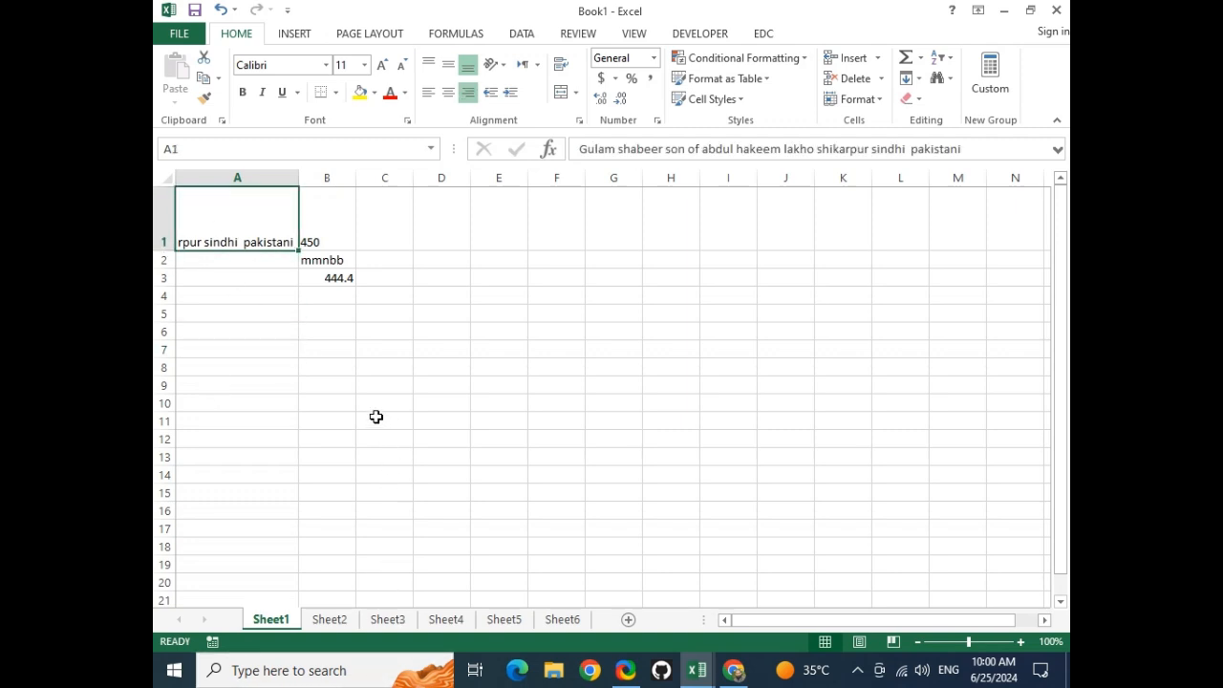
pyautogui.click(565, 76)
pyautogui.moveTo(165, 248); pyautogui.dragTo(169, 280)
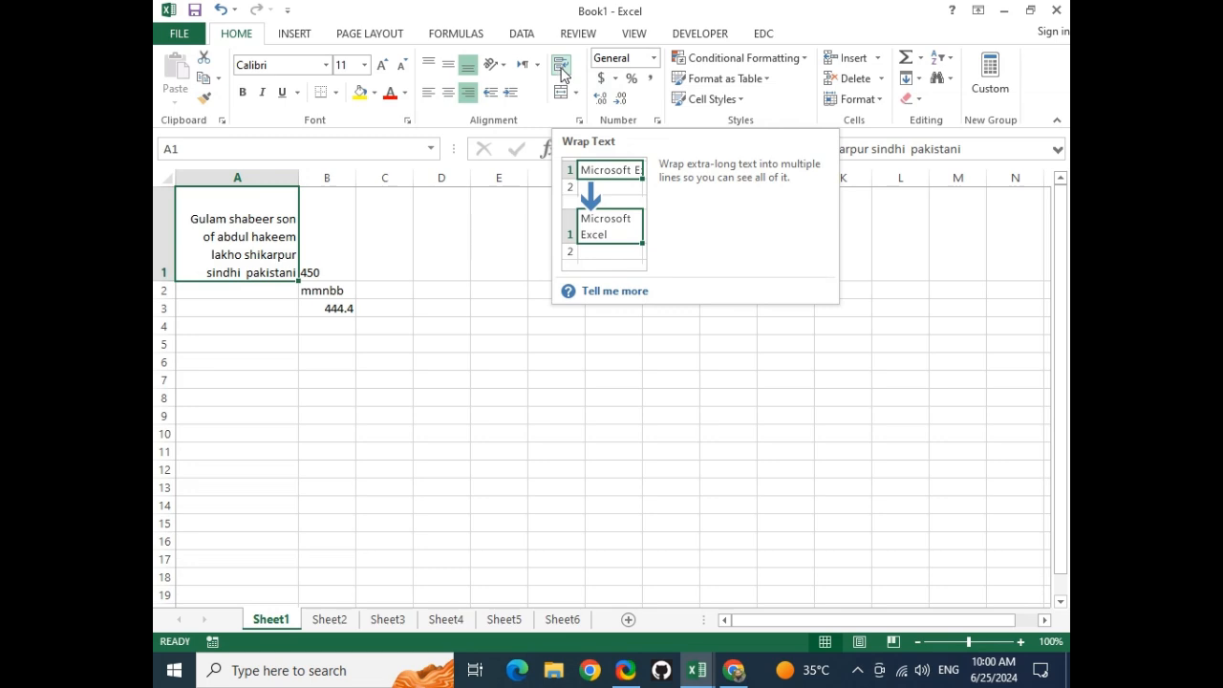
pyautogui.click(561, 67)
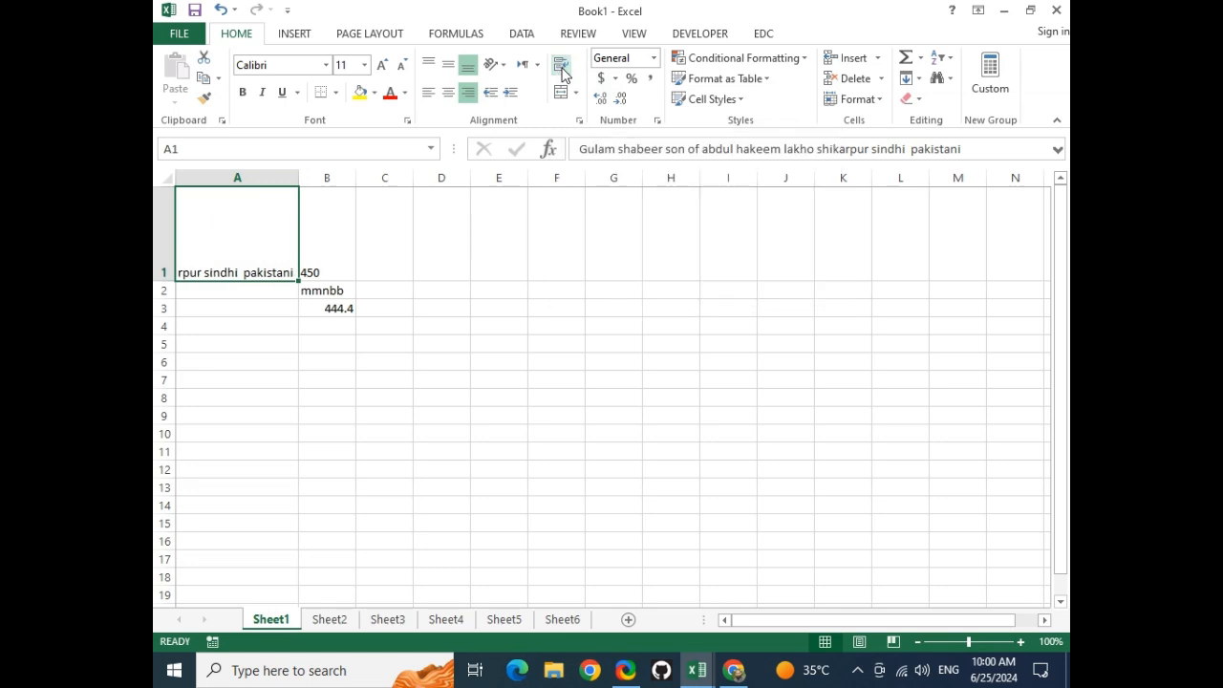
pyautogui.doubleClick(163, 280)
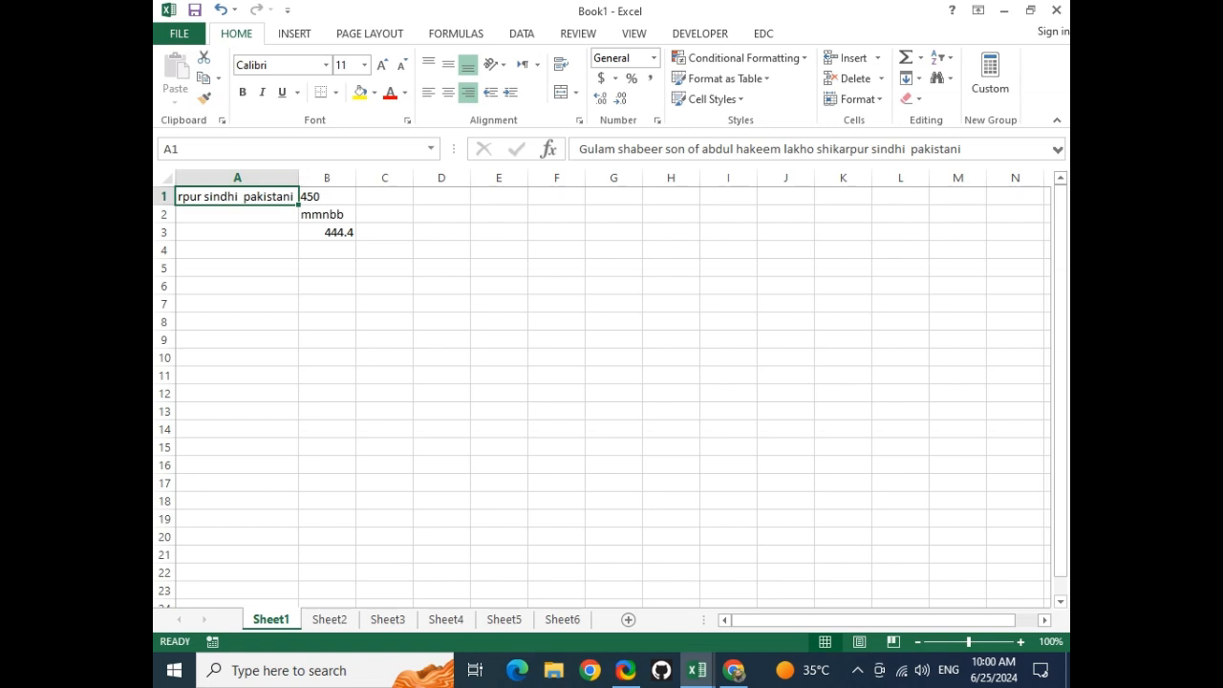
# Auto-fit column A, narrow it to about 23.57, and wrap A1's entry onto three lines
pyautogui.doubleClick(298, 178)
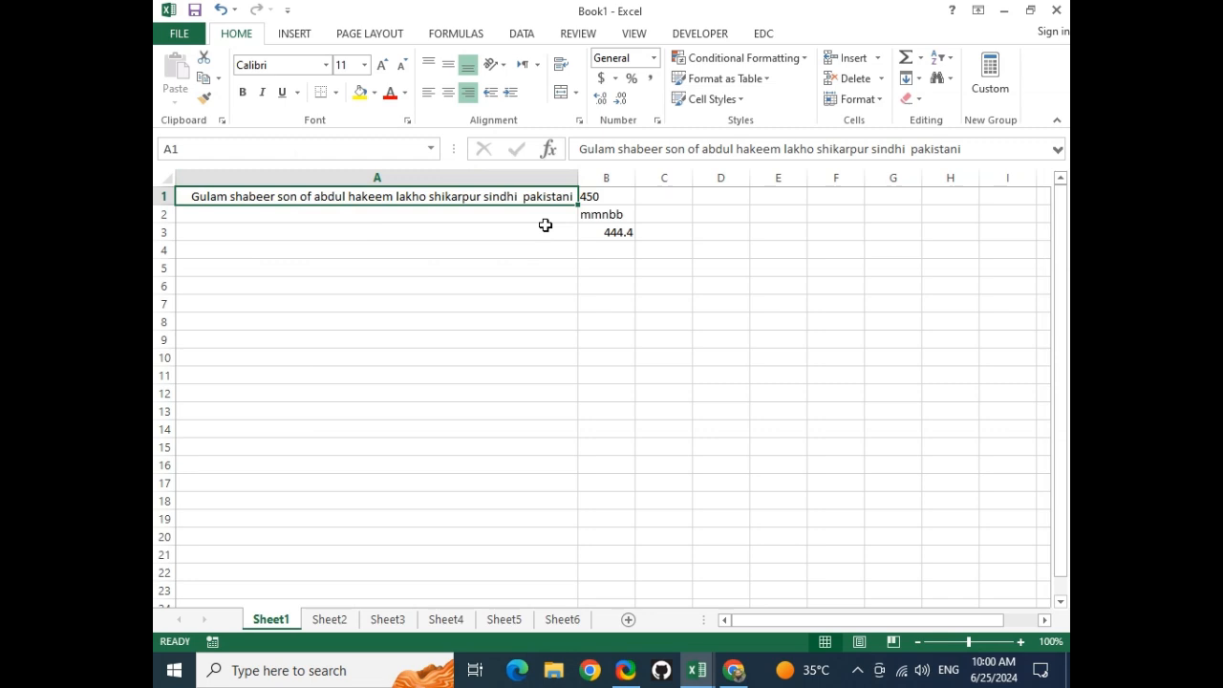
pyautogui.moveTo(578, 177); pyautogui.dragTo(328, 178)
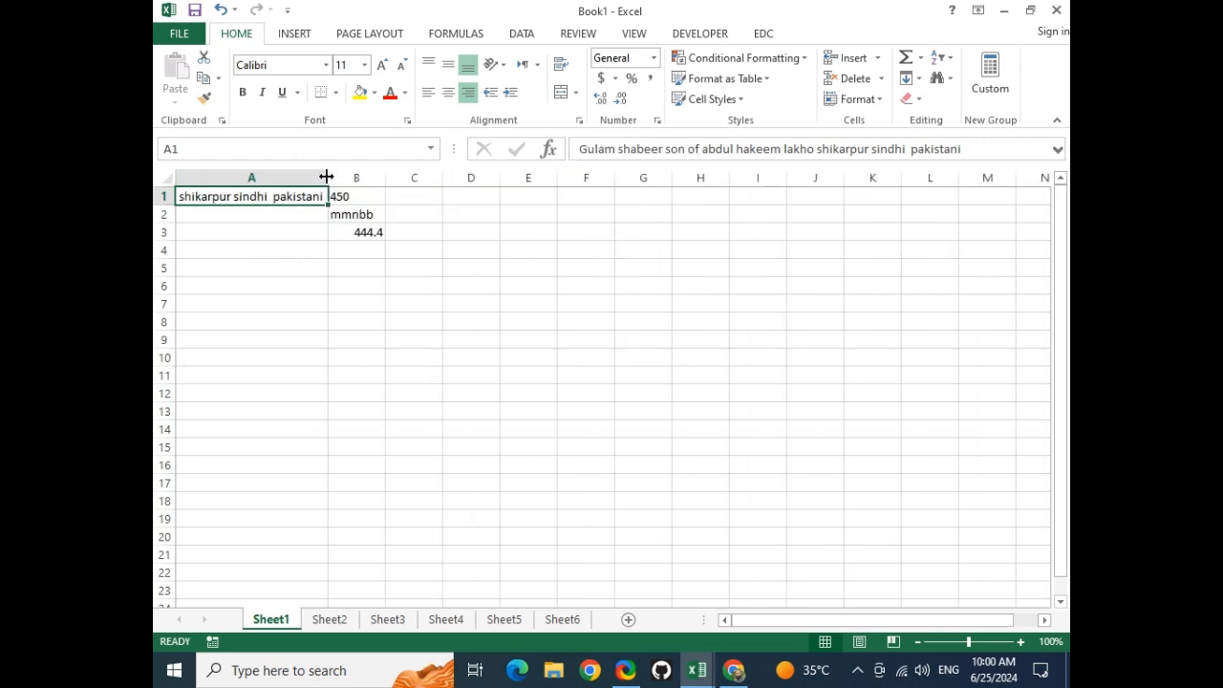
pyautogui.click(561, 65)
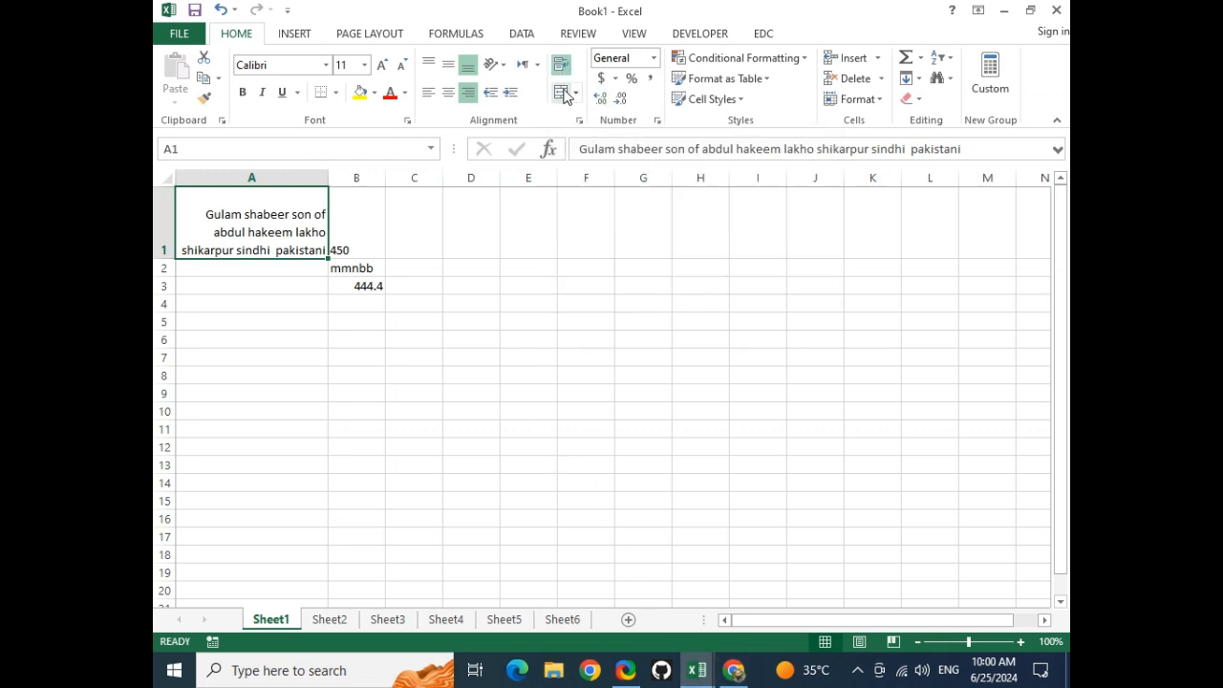
# Merge B1:B3 using Format Cells' Merge cells option, accepting that only 450 is kept
pyautogui.click(356, 444)
pyautogui.moveTo(355, 250); pyautogui.dragTo(369, 287)
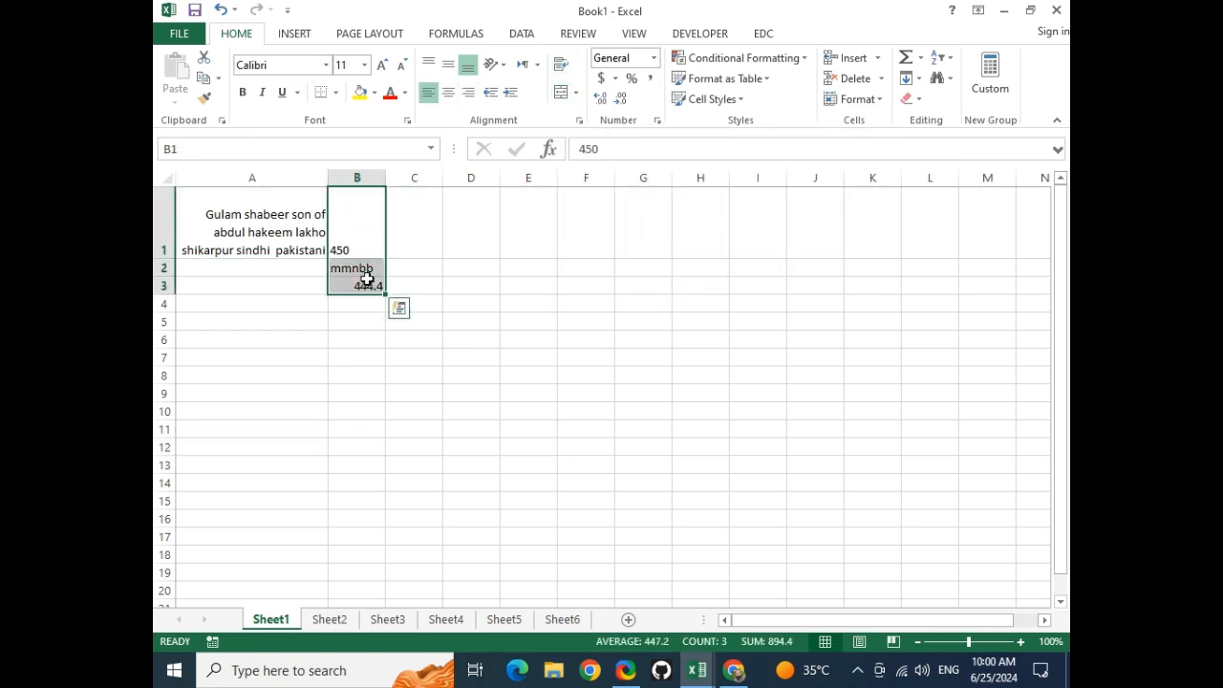
pyautogui.rightClick(351, 239)
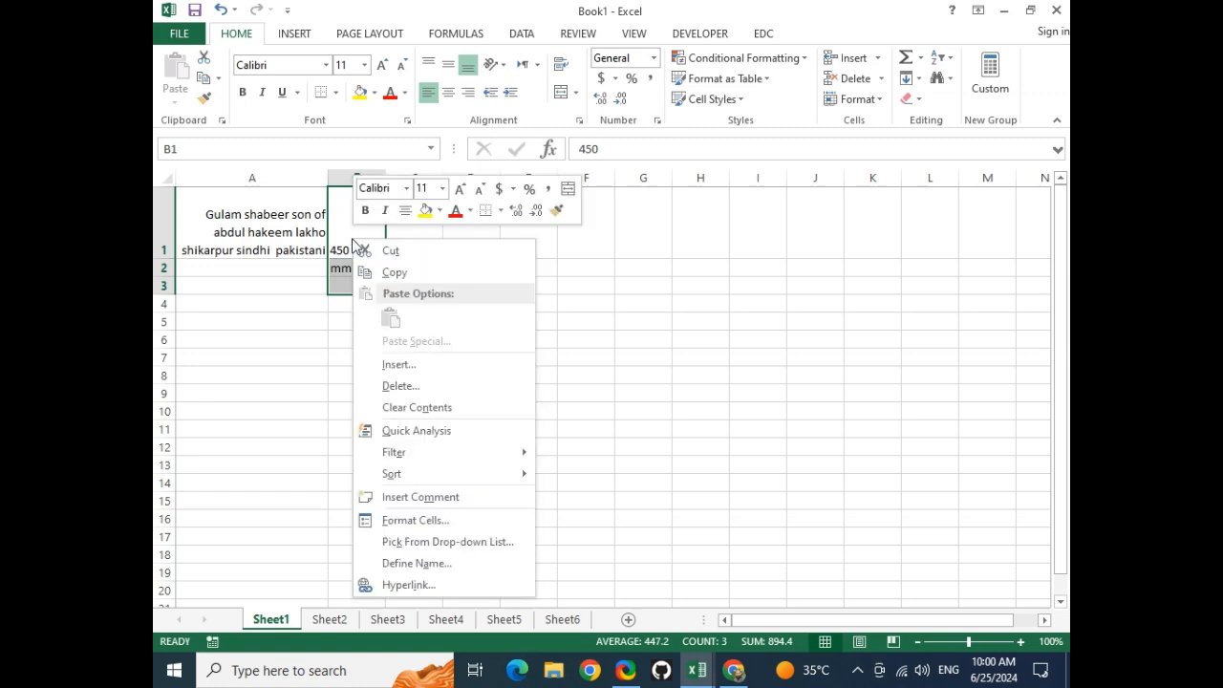
pyautogui.click(437, 514)
pyautogui.click(232, 466)
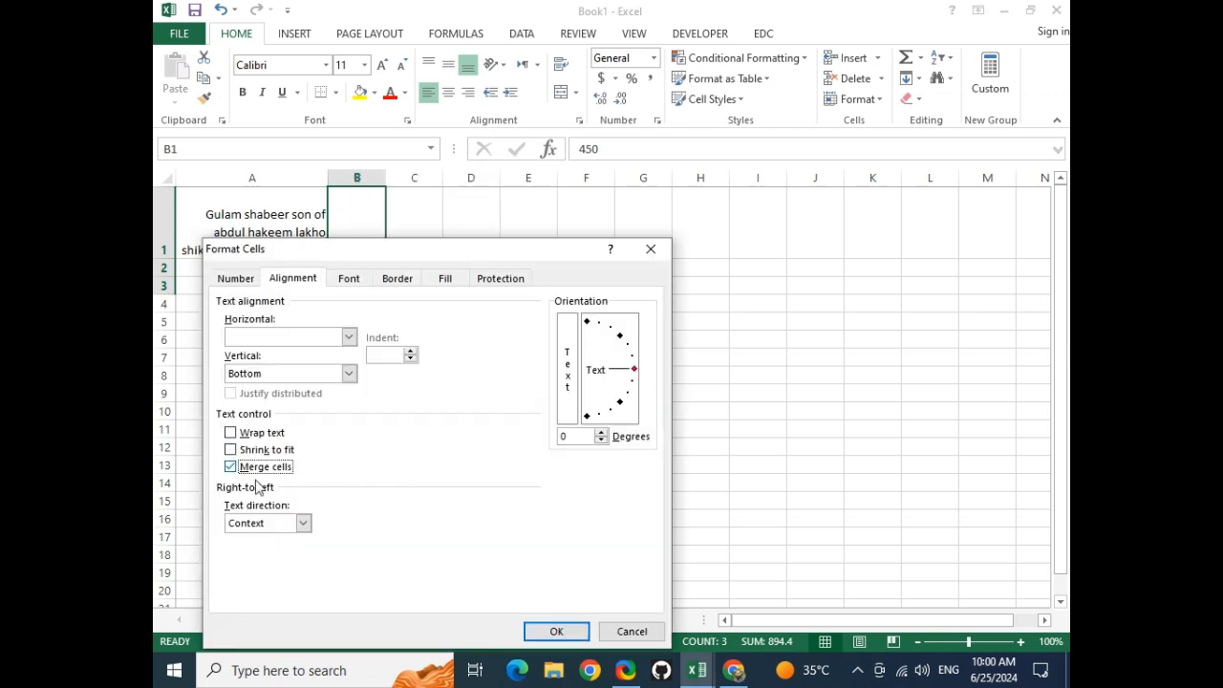
pyautogui.click(558, 632)
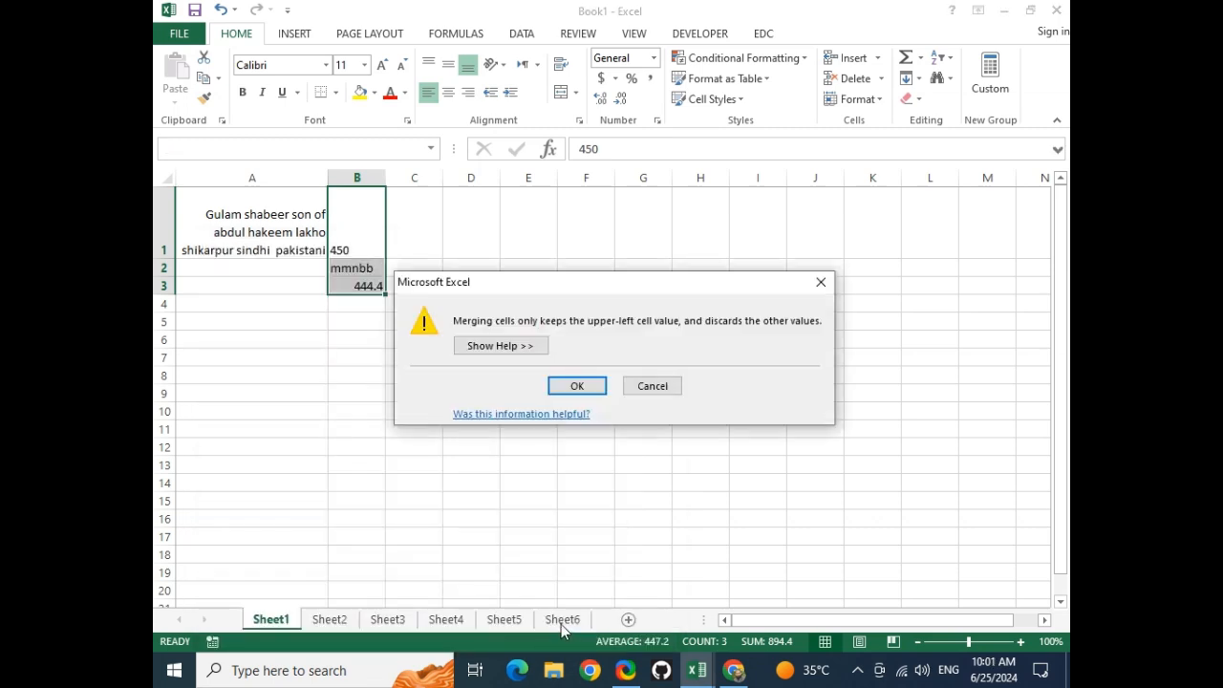
pyautogui.click(575, 385)
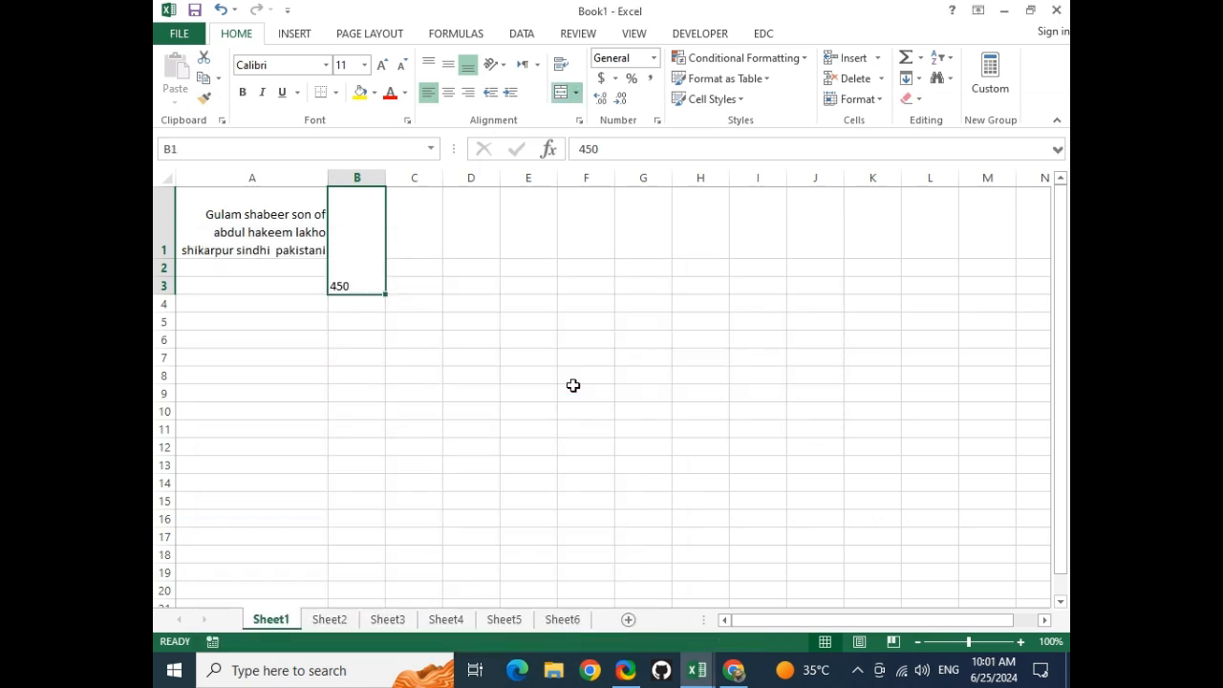
pyautogui.click(526, 207)
# Enter 1, 2 and 3 into E1, E2 and E3
pyautogui.press('F2')
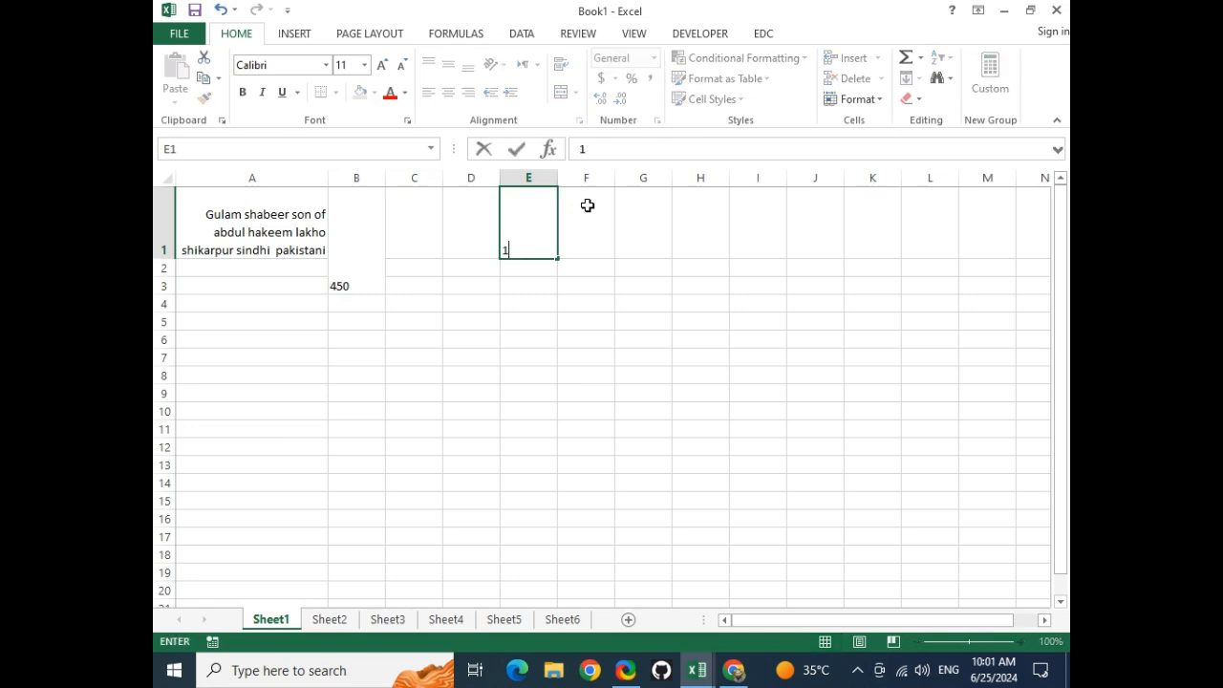
pyautogui.write('1')
pyautogui.press('Return')
pyautogui.write('2')
pyautogui.press('Return')
pyautogui.write('3')
pyautogui.press('Return')
# Merge & Center E1:E3, accepting that only the 1 is kept
pyautogui.moveTo(534, 216); pyautogui.dragTo(548, 283)
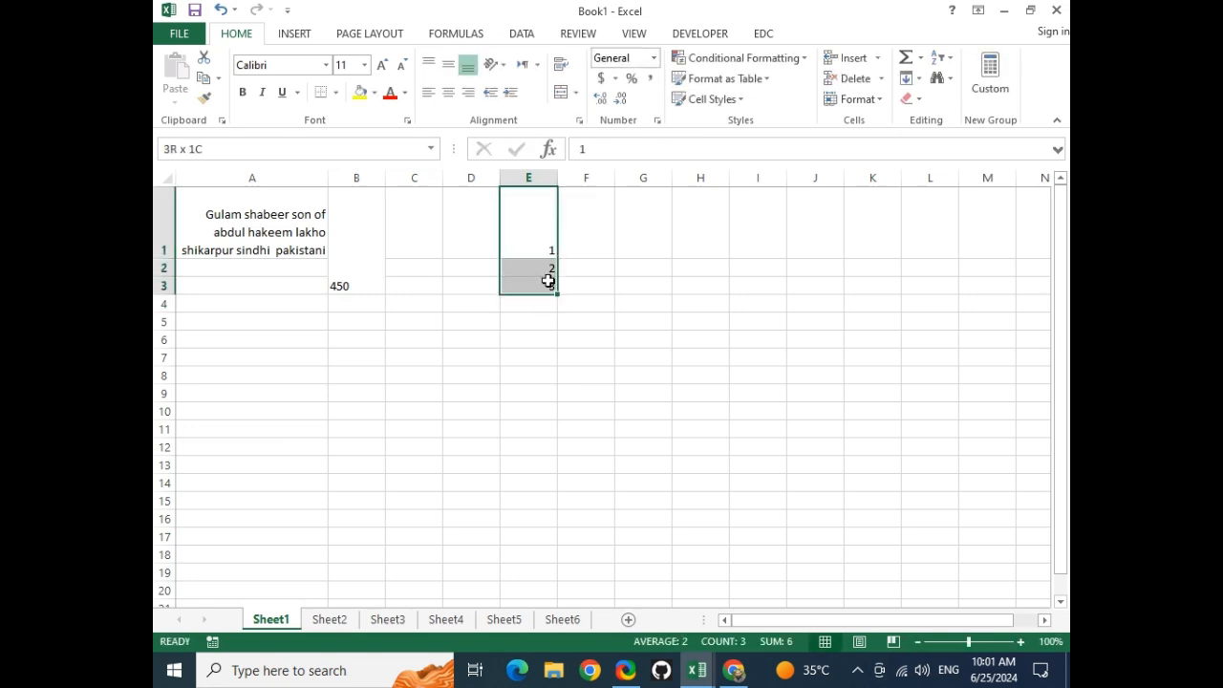
pyautogui.click(561, 95)
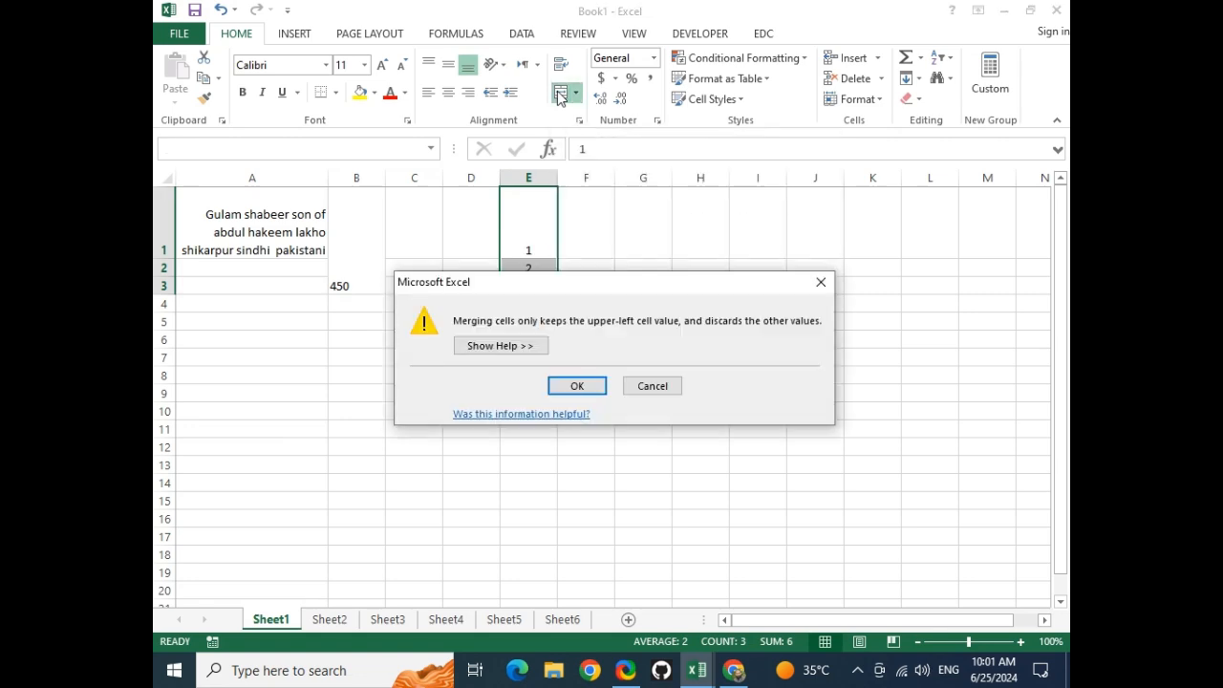
pyautogui.click(579, 385)
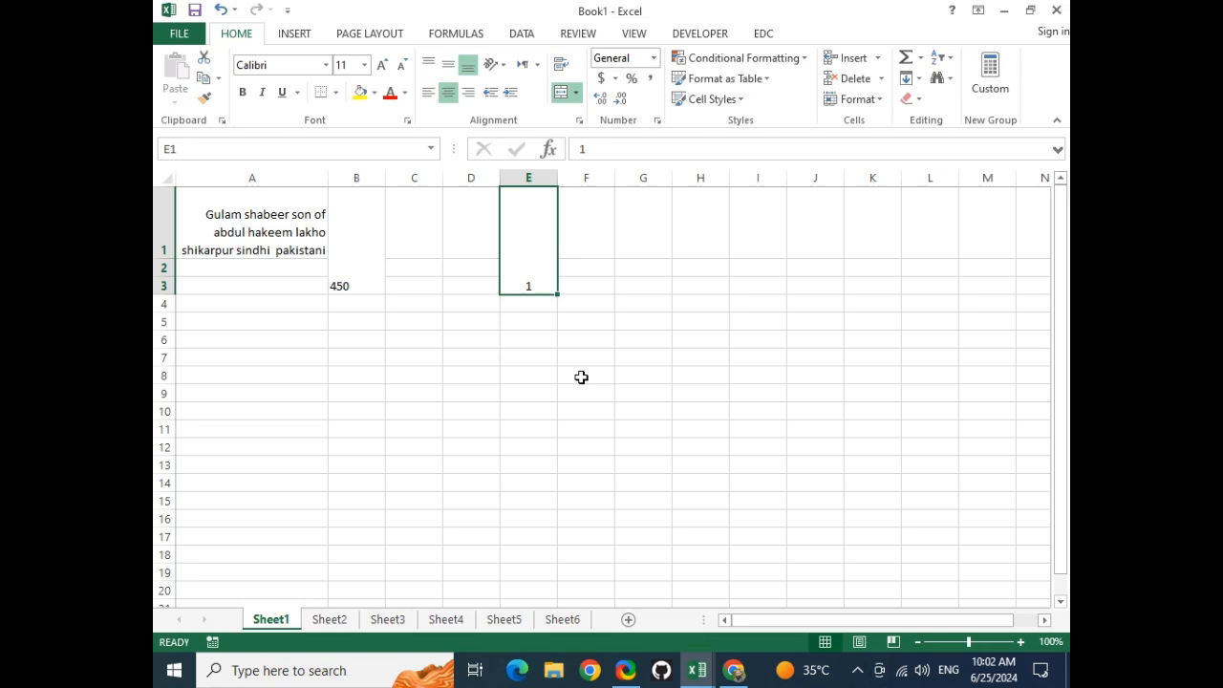
# Enter 1 in cell F1
pyautogui.click(562, 300)
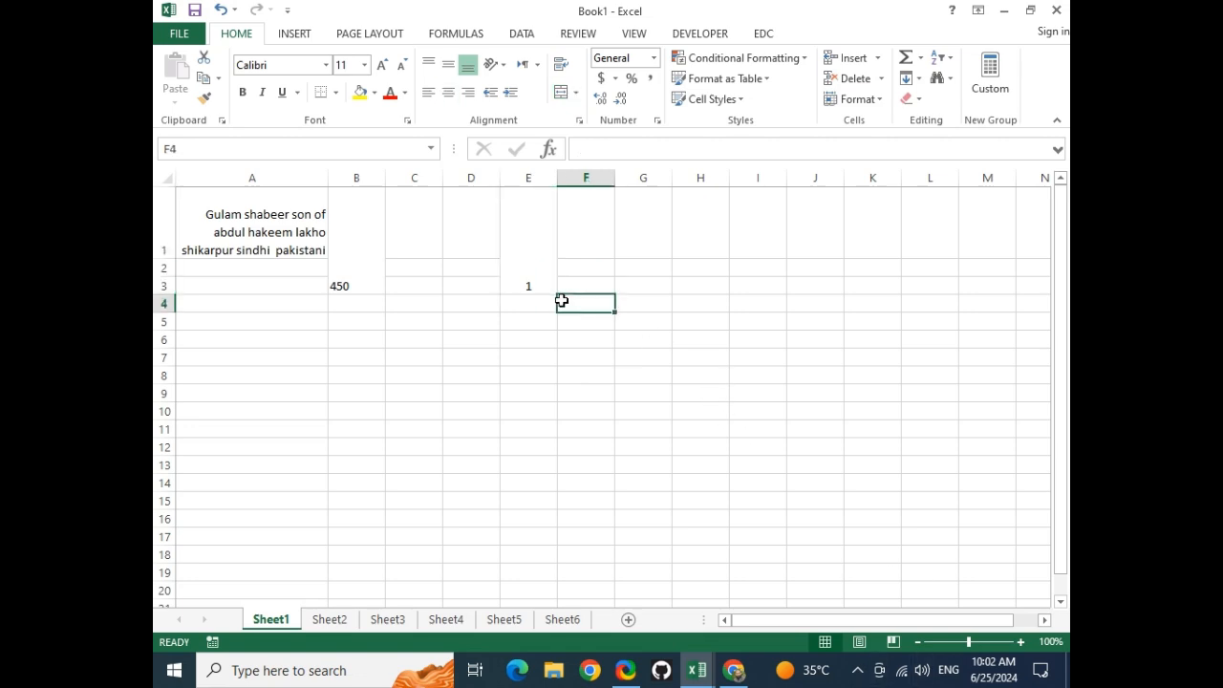
pyautogui.click(590, 227)
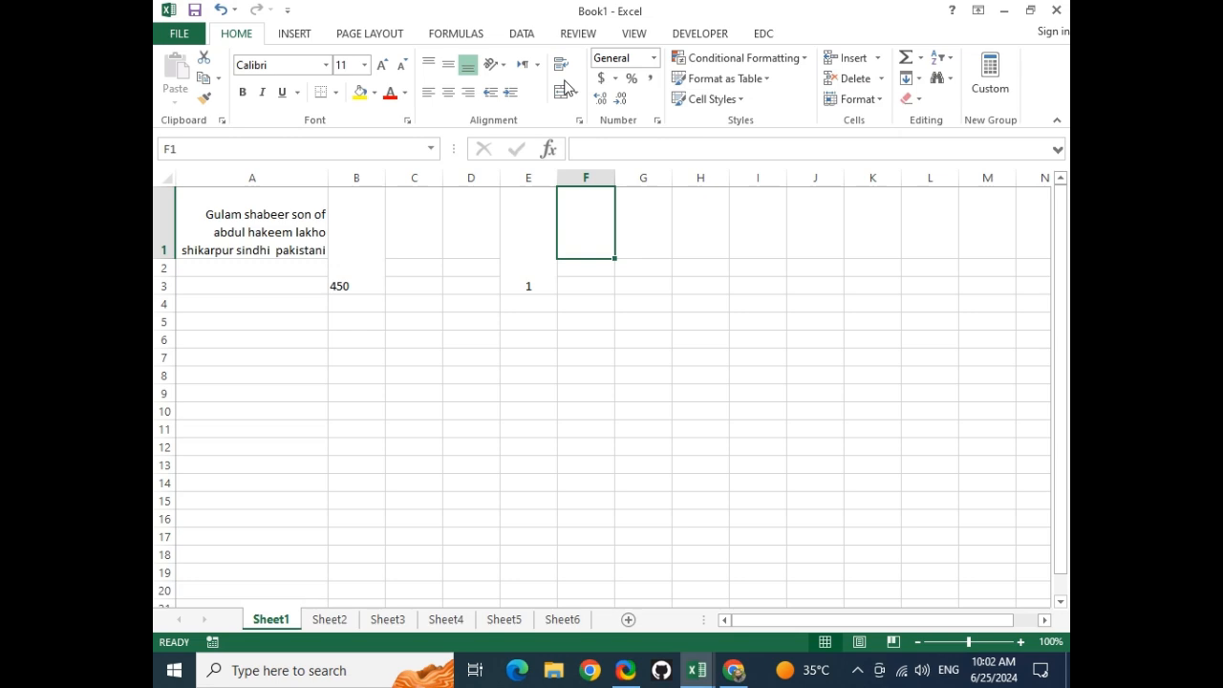
pyautogui.write('1')
pyautogui.press('Return')
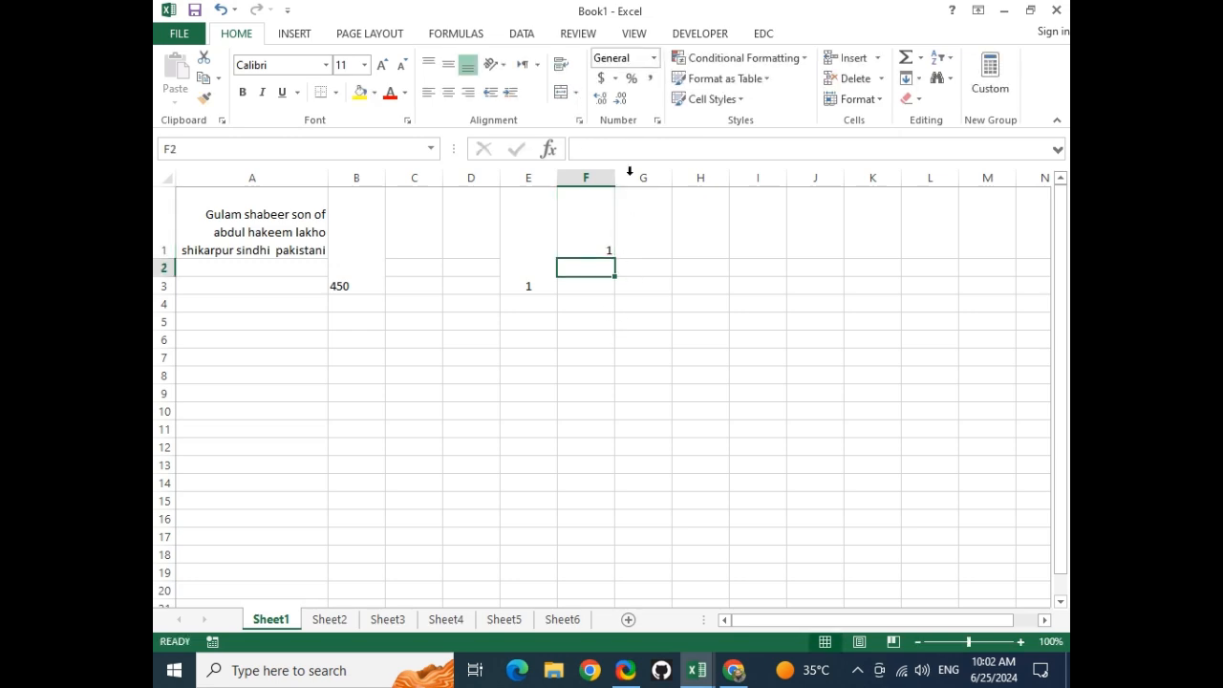
# Apply the Number format to F1 so it shows 1.00
pyautogui.click(654, 58)
pyautogui.click(579, 230)
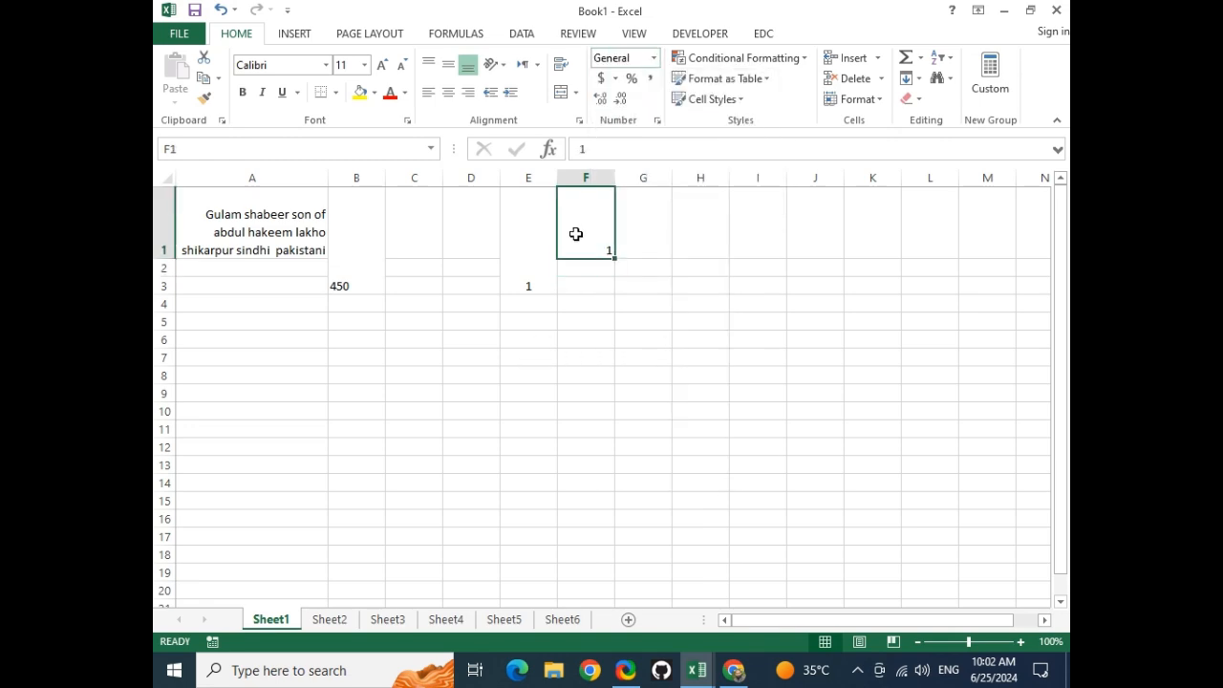
pyautogui.click(653, 59)
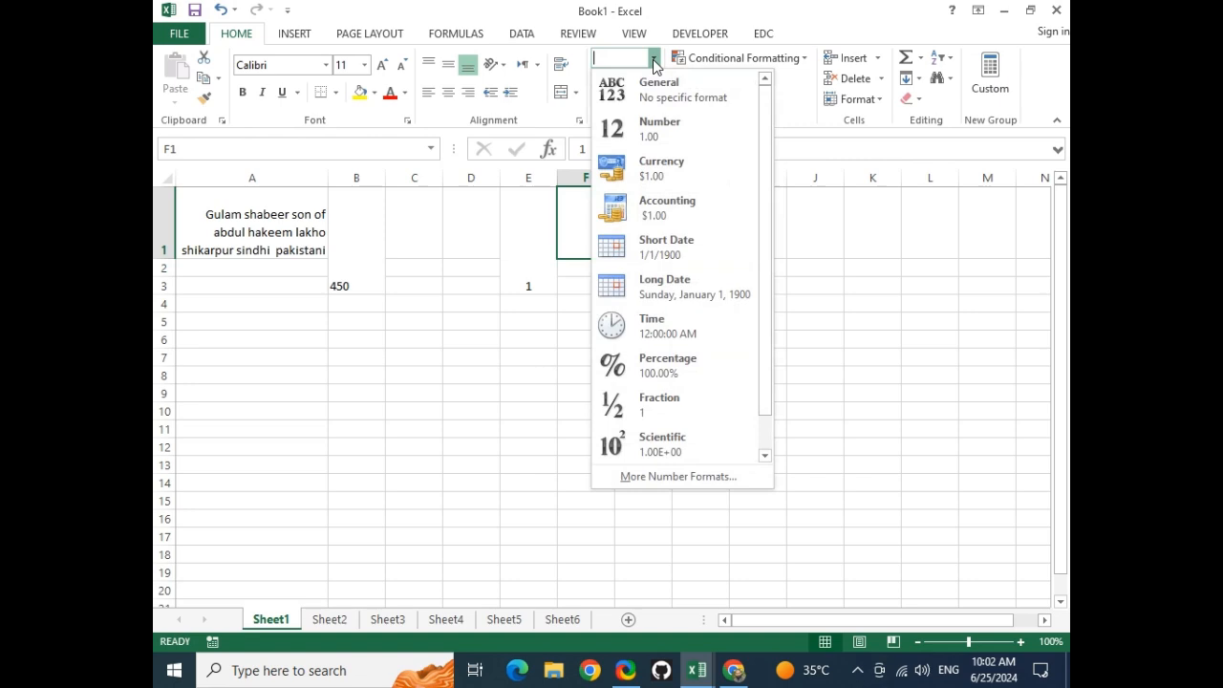
pyautogui.click(654, 131)
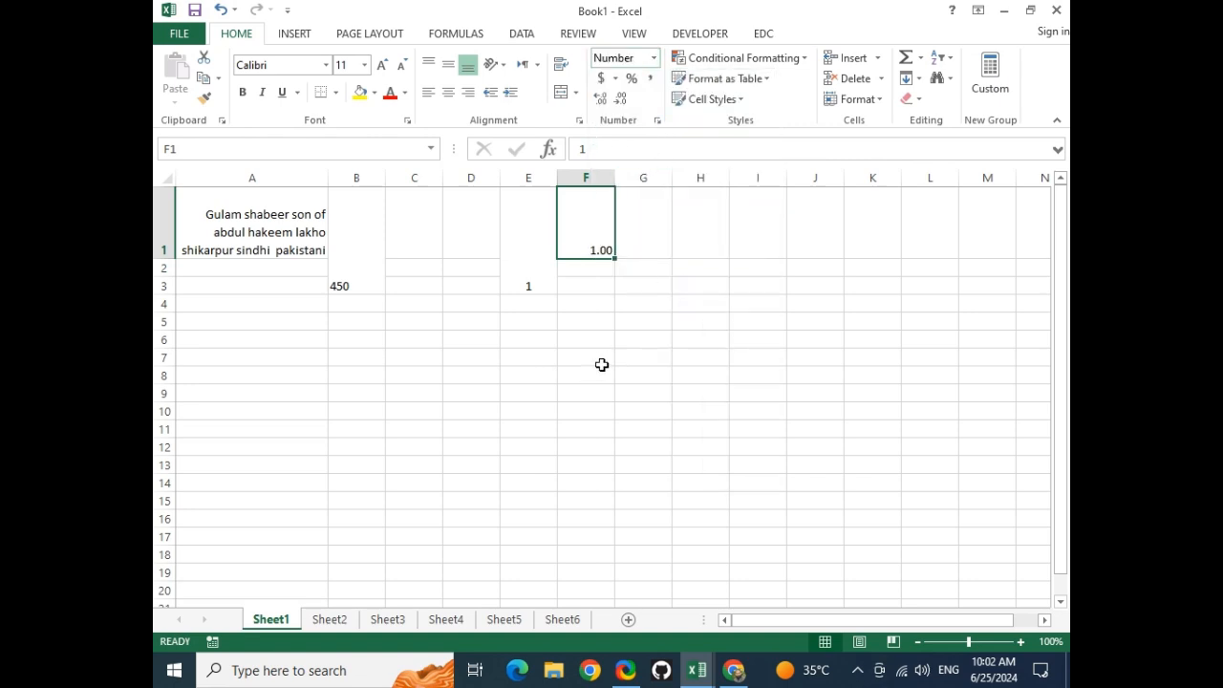
# Enter 2/3 in F2 so it becomes the date 3-Feb, then reopen it for editing
pyautogui.click(586, 268)
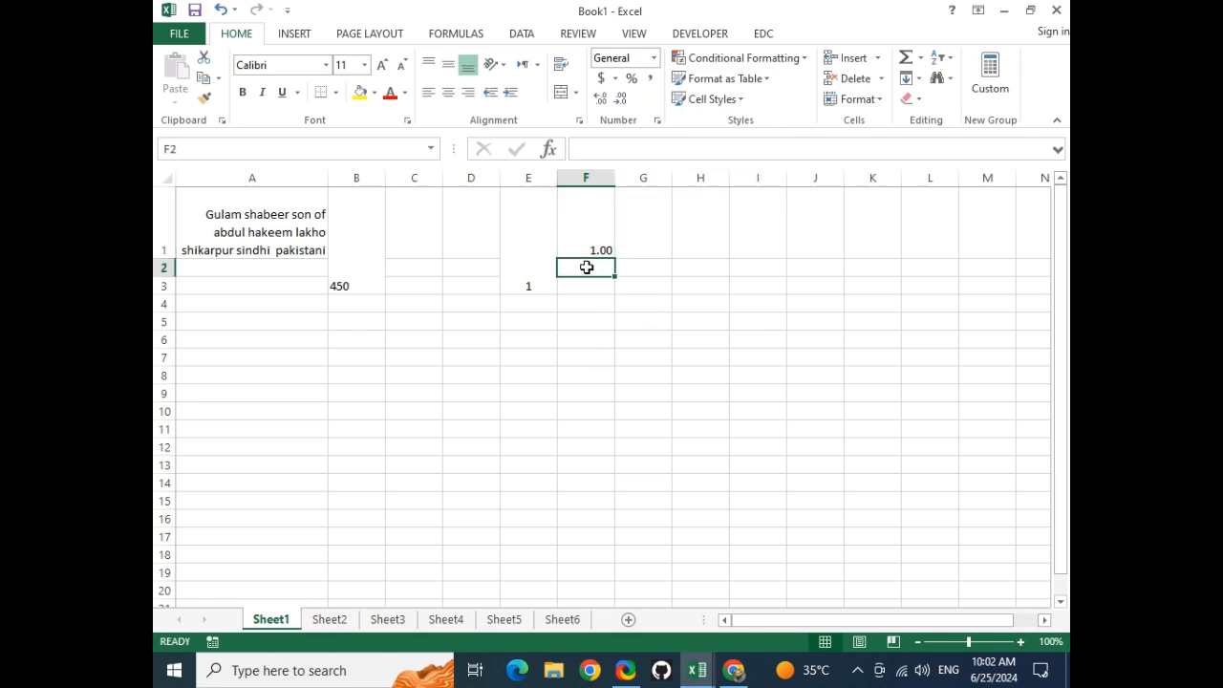
pyautogui.write('2')
pyautogui.press('Return')
pyautogui.click(585, 267)
pyautogui.doubleClick(595, 265)
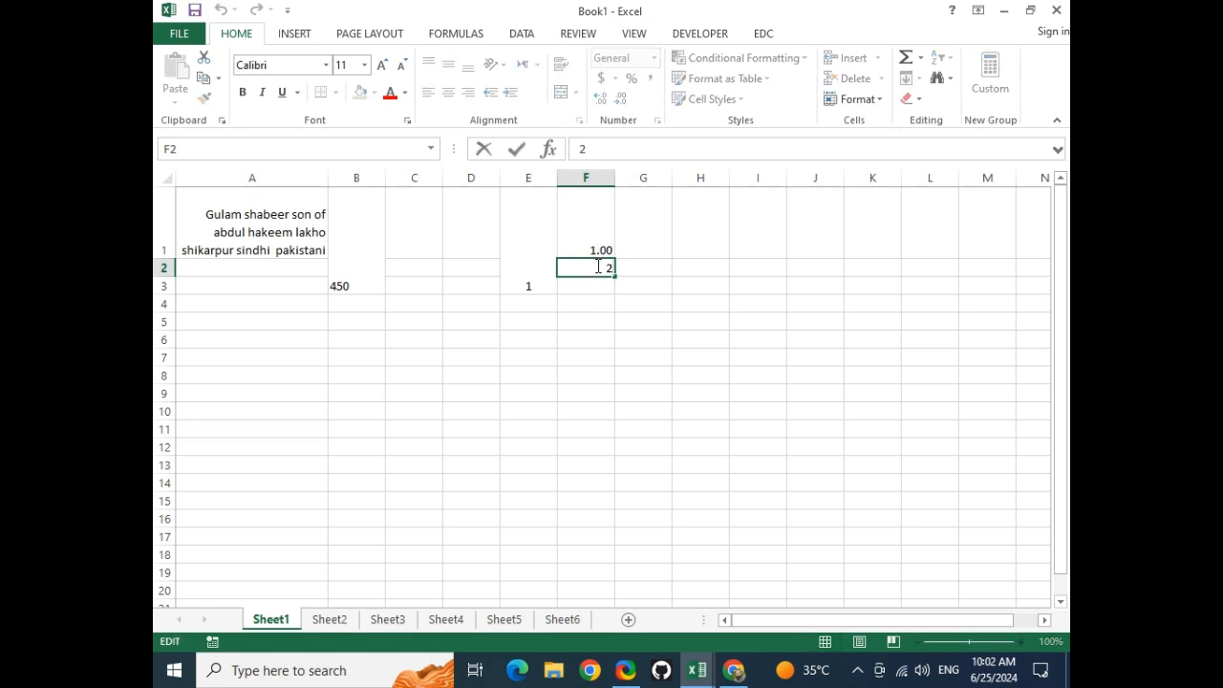
pyautogui.write('/3')
pyautogui.press('Return')
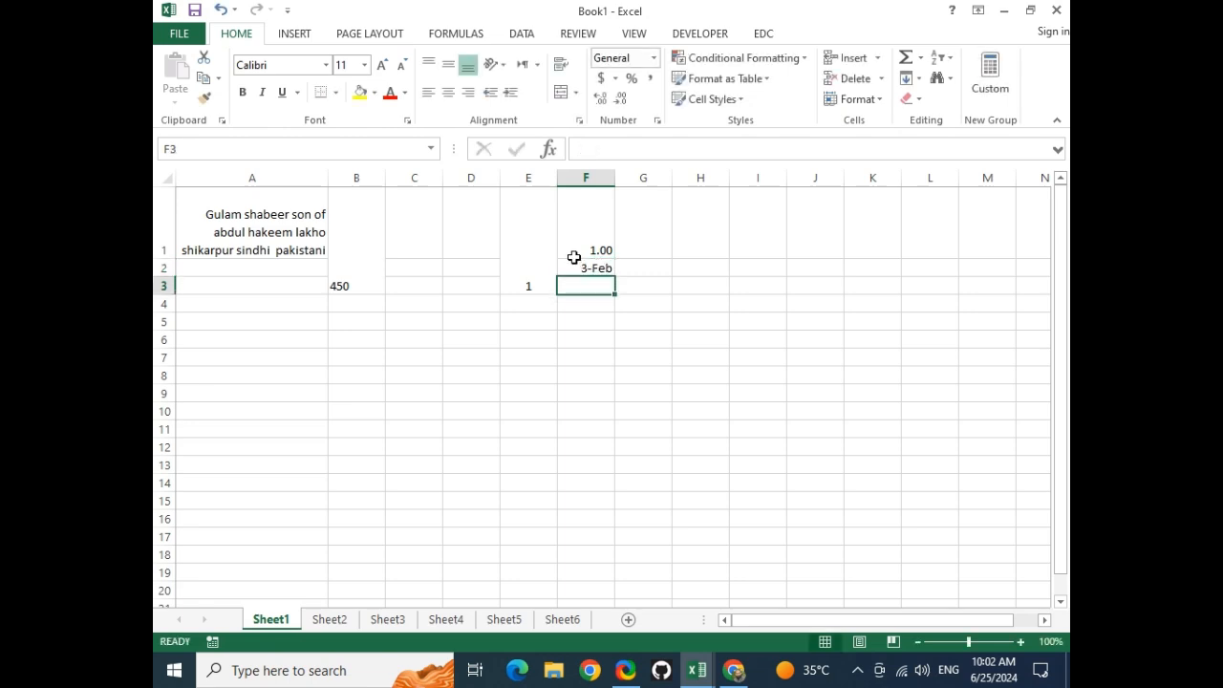
pyautogui.click(578, 271)
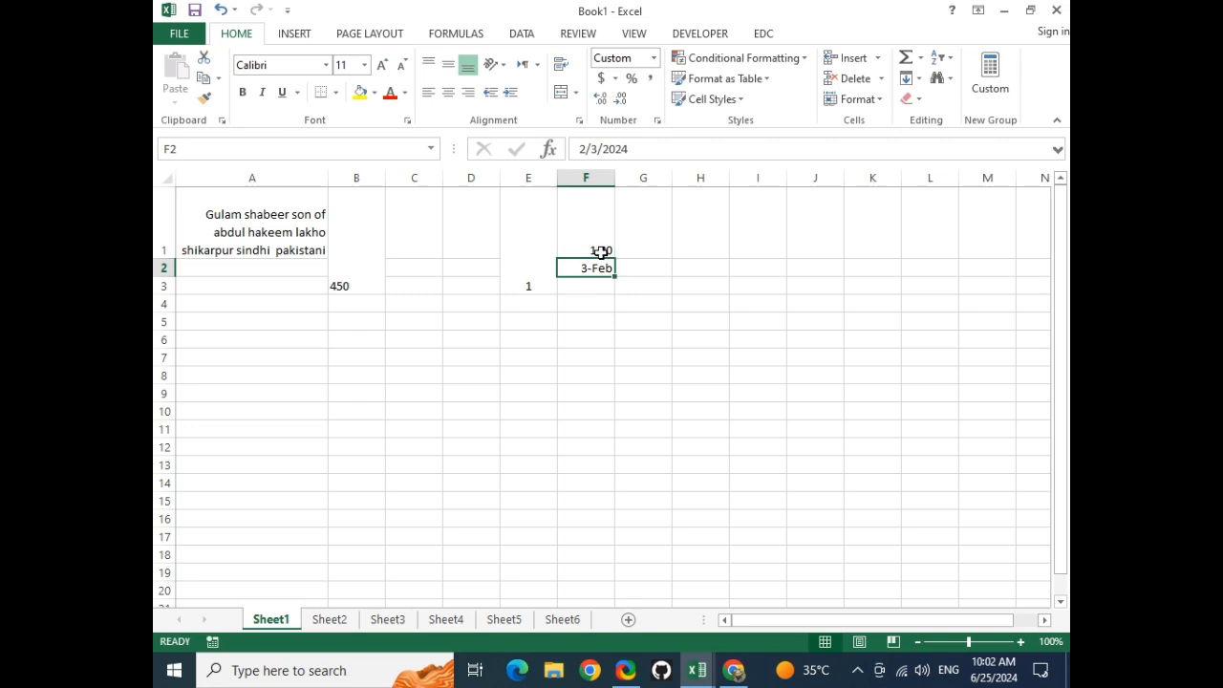
pyautogui.doubleClick(592, 268)
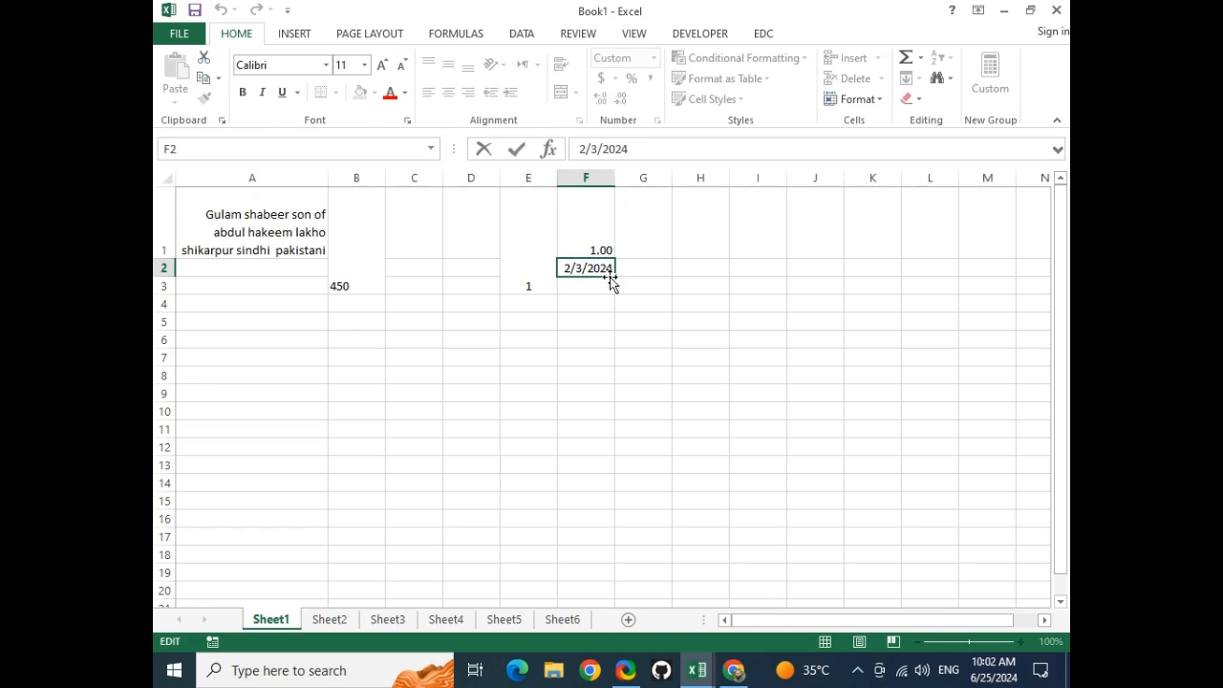
# Commit the full date 2/3/2024 in F2 and widen column F
pyautogui.click(609, 289)
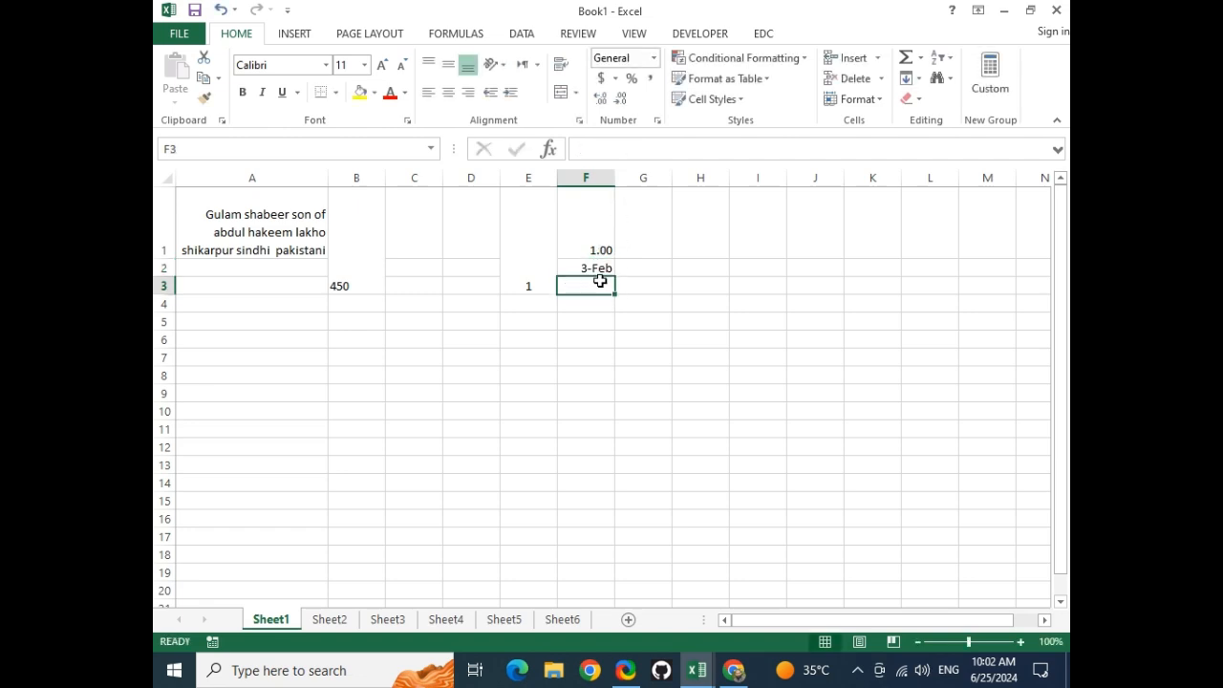
pyautogui.moveTo(615, 181); pyautogui.dragTo(712, 181)
pyautogui.click(656, 268)
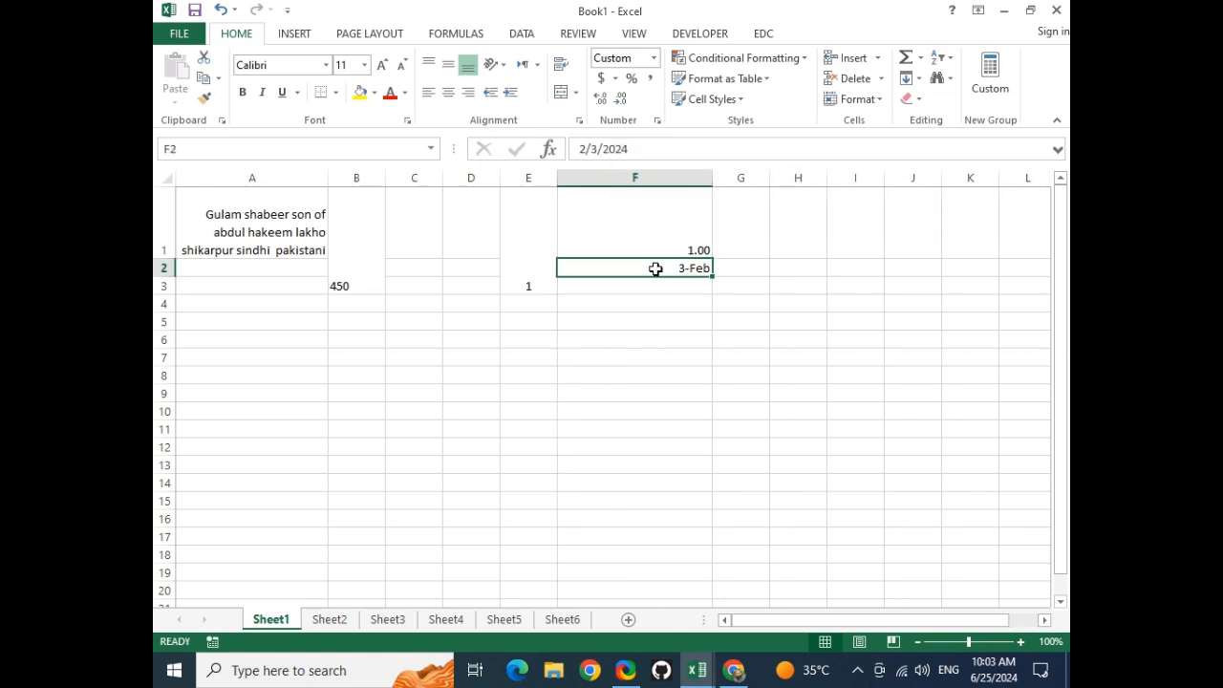
# Apply Long Date to F2 so it reads Saturday, February 3, 2024
pyautogui.click(655, 58)
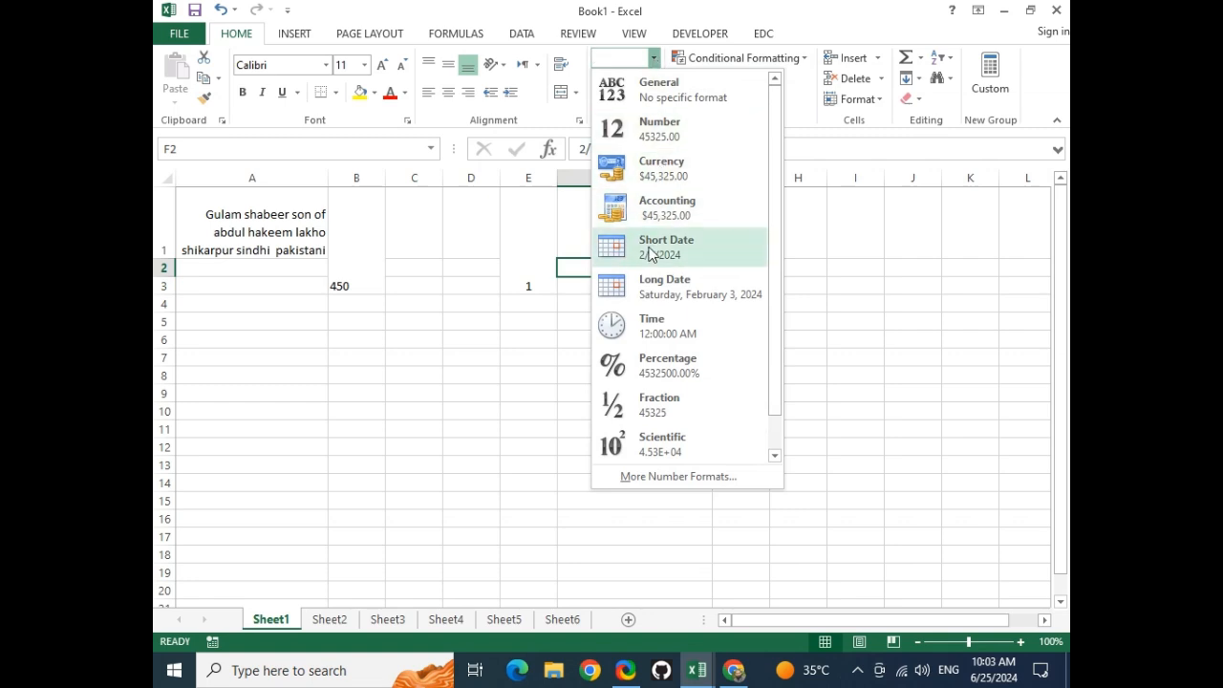
pyautogui.click(650, 286)
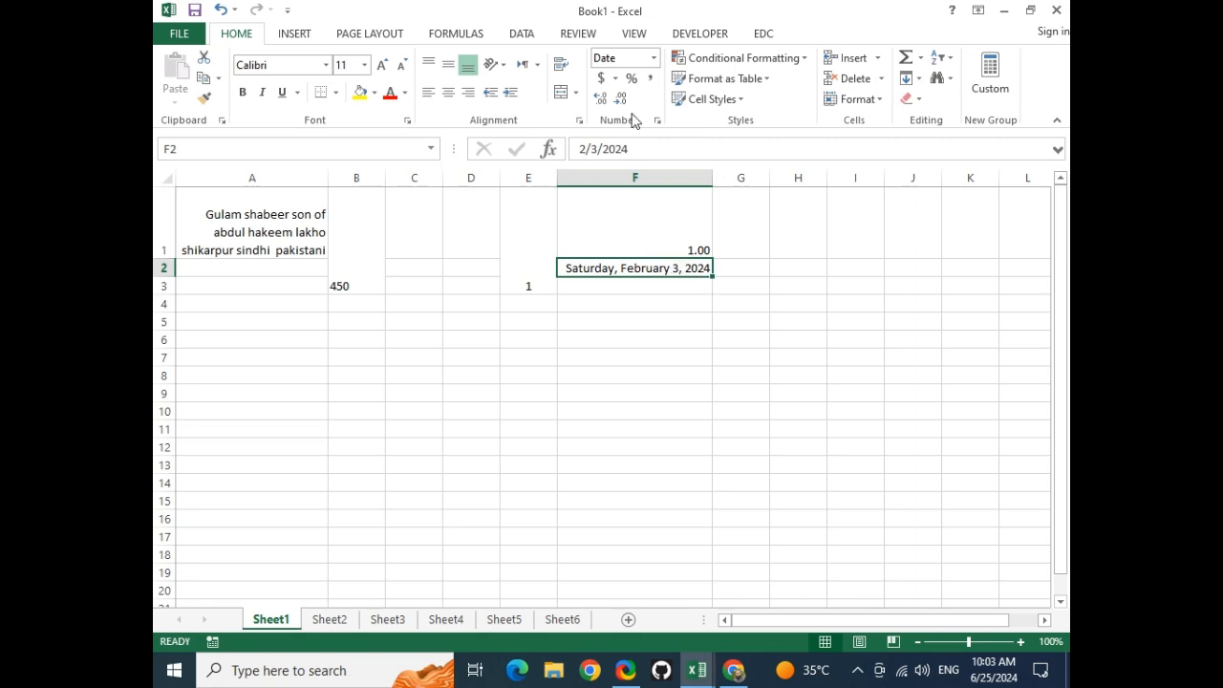
pyautogui.click(654, 59)
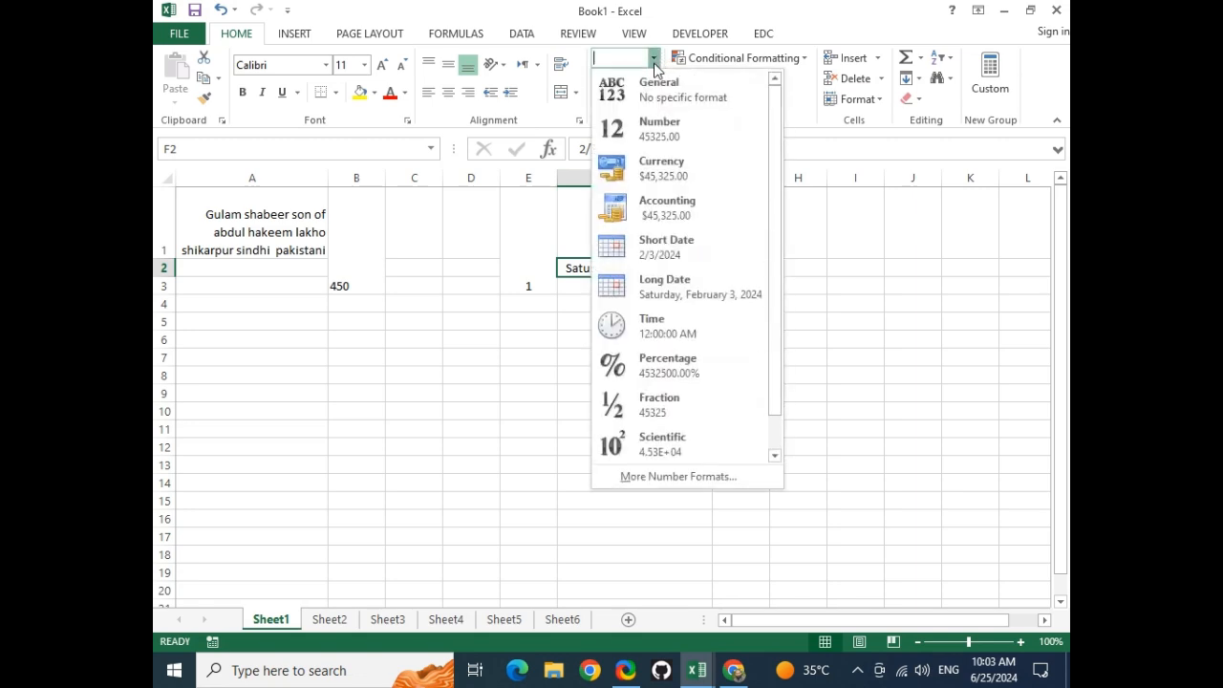
pyautogui.click(666, 287)
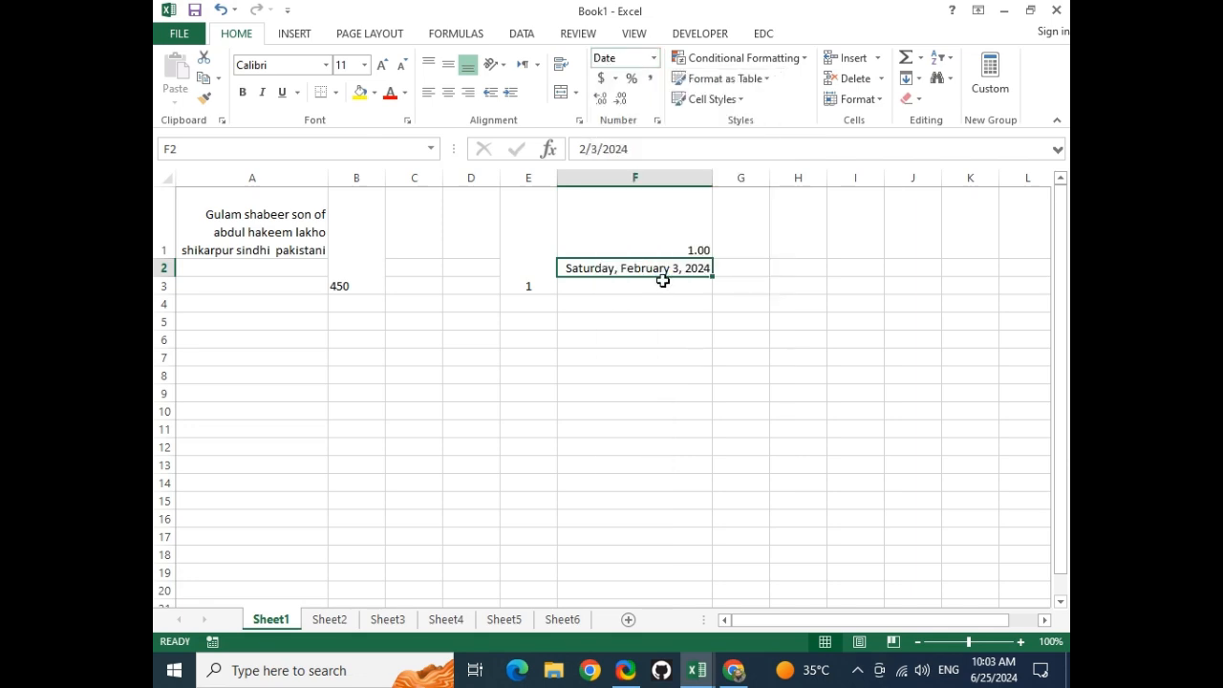
pyautogui.click(653, 58)
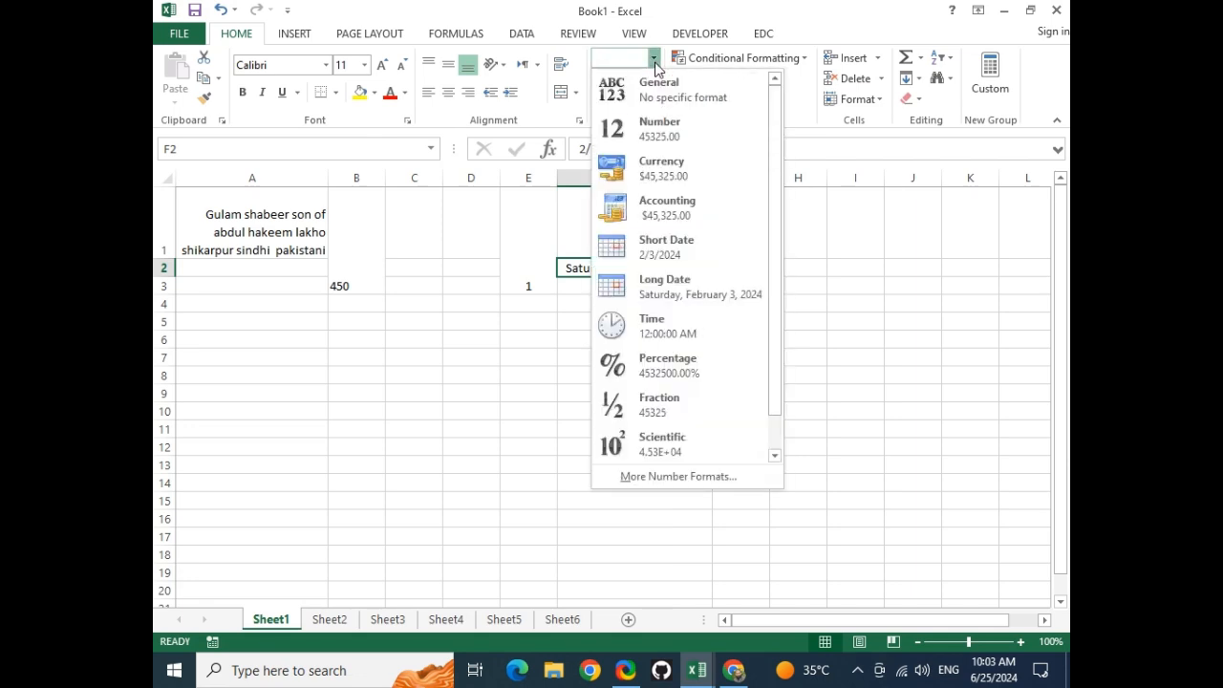
# Give F2 the 3/14/12 1:30 PM date-time format so it reads 2/3/24 12:00 AM
pyautogui.click(657, 477)
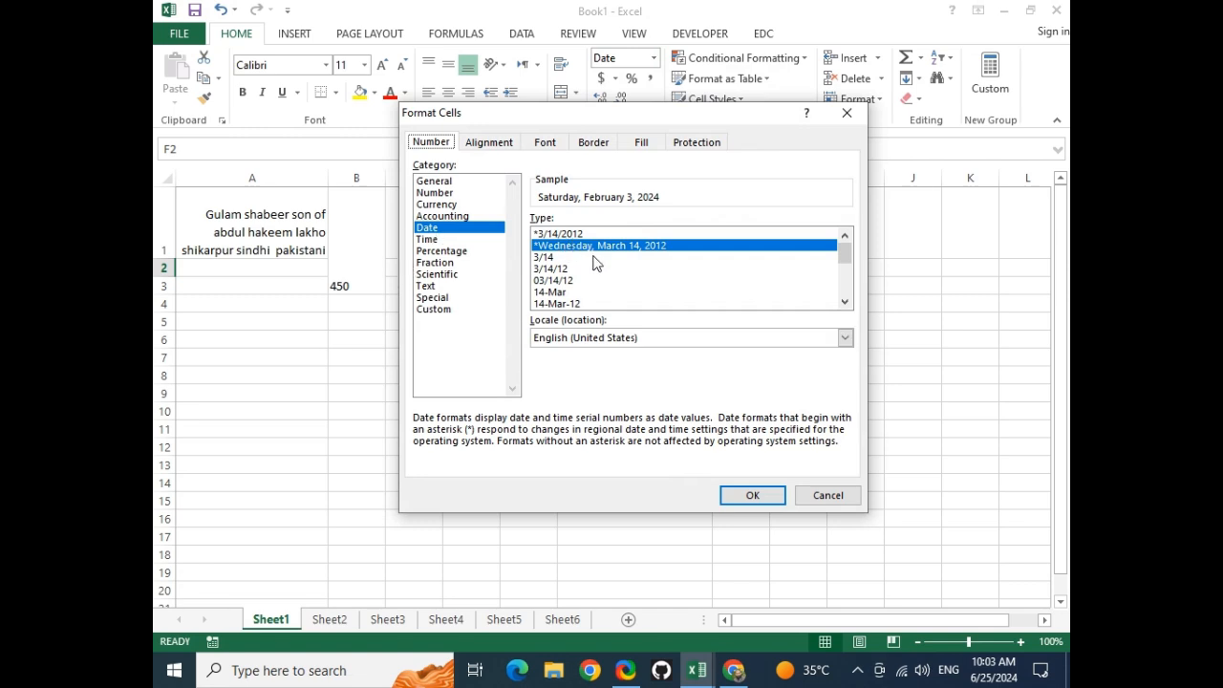
pyautogui.scroll(-3, 594, 267)
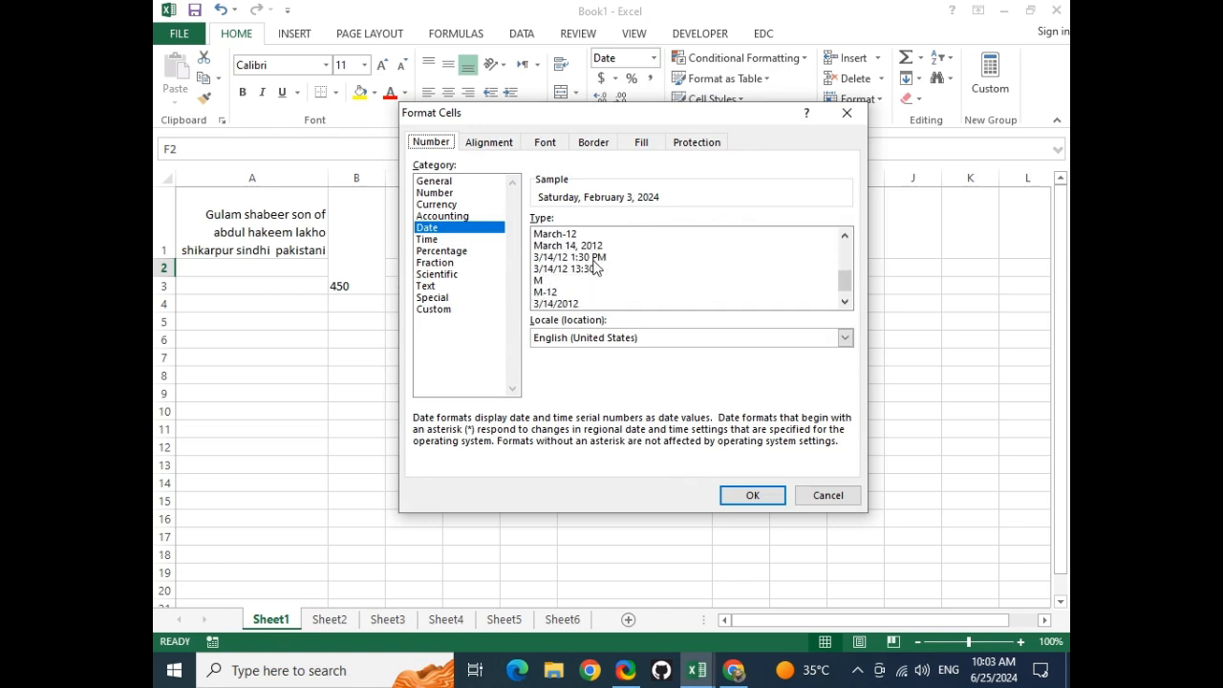
pyautogui.click(568, 258)
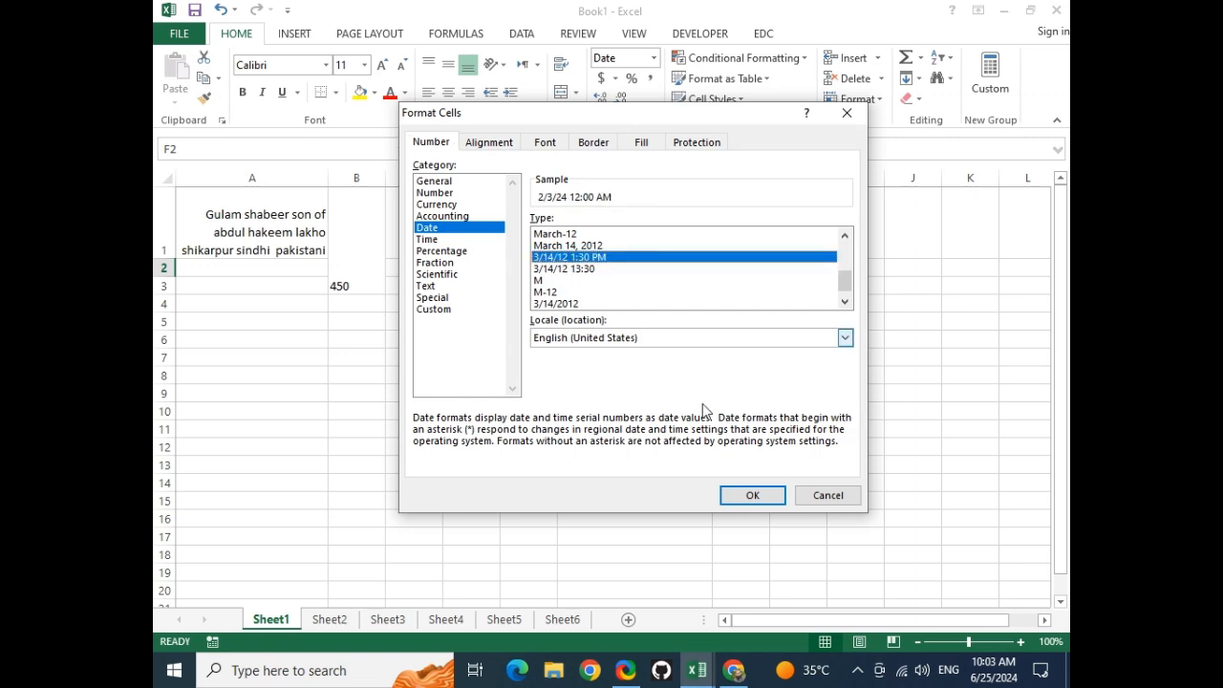
pyautogui.click(752, 498)
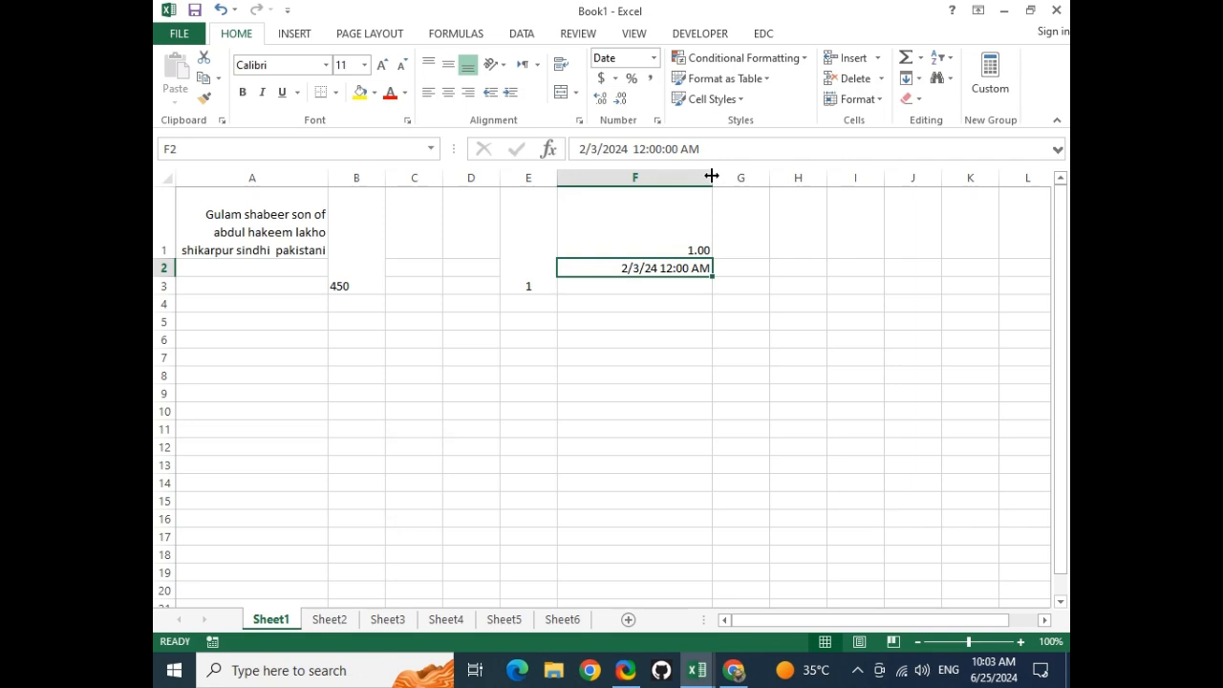
pyautogui.click(690, 335)
# Enter 80 in G1 and 53 in G2
pyautogui.click(642, 288)
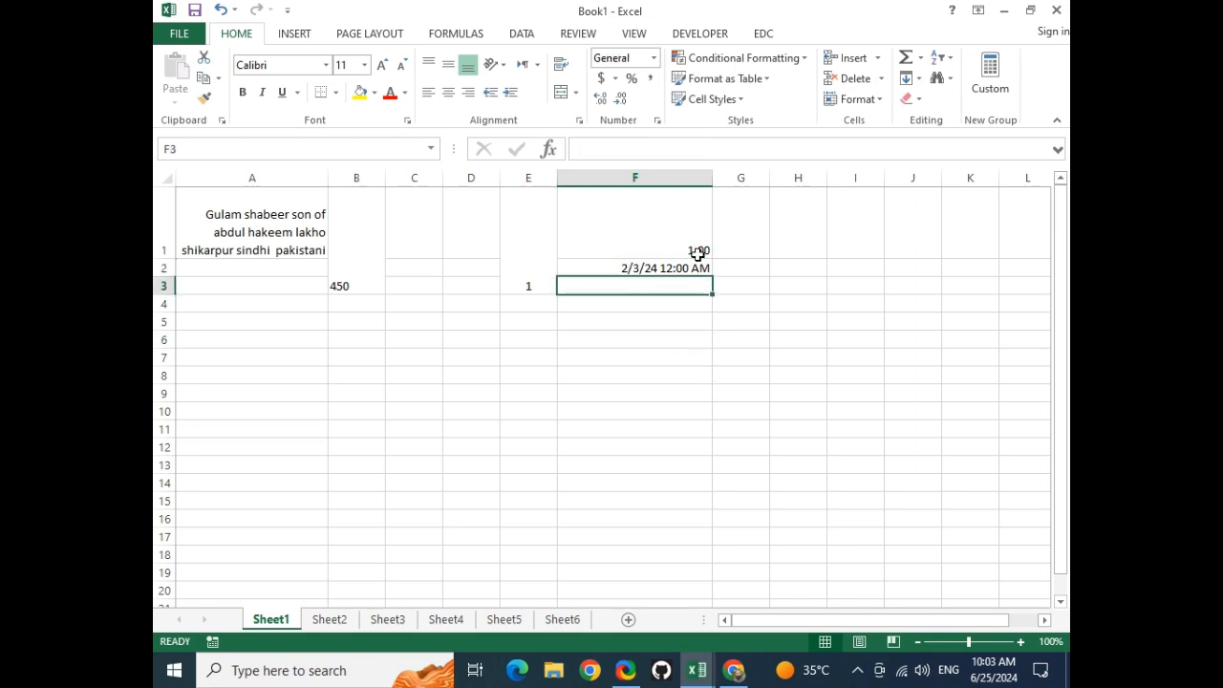
pyautogui.click(725, 230)
pyautogui.write('80')
pyautogui.press('Return')
pyautogui.write('5')
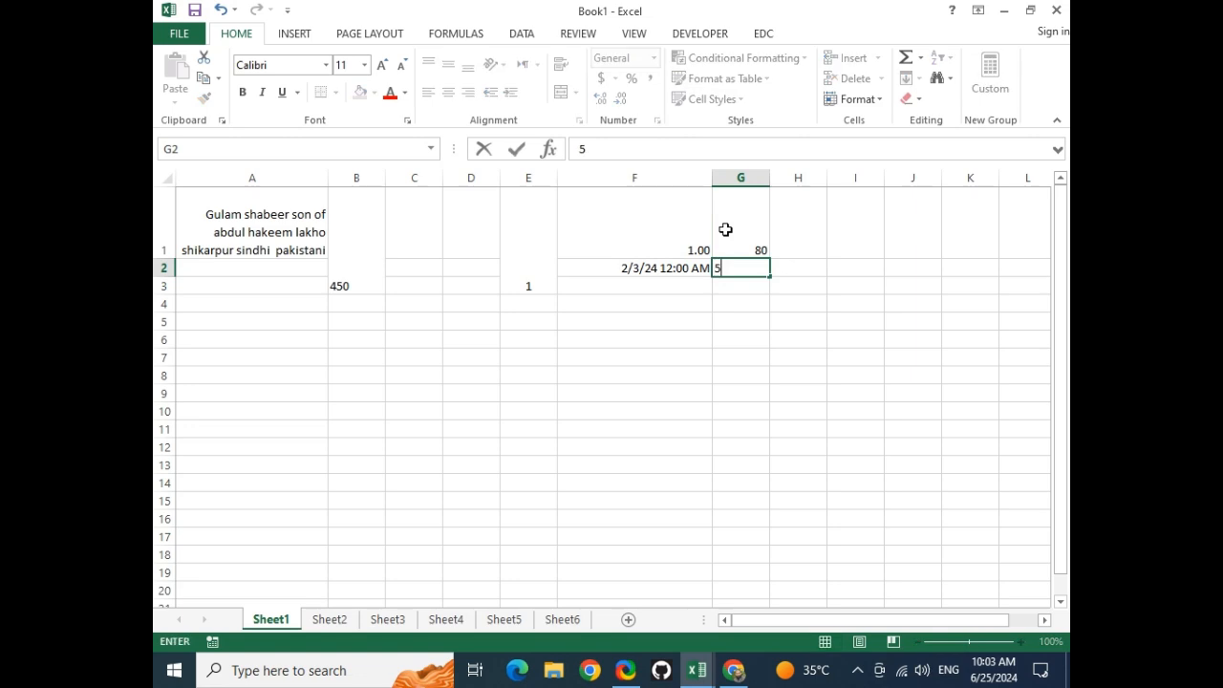
pyautogui.write('3')
pyautogui.press('Return')
# Apply Accounting format to G1:G2 and widen column G
pyautogui.moveTo(725, 229); pyautogui.dragTo(729, 262)
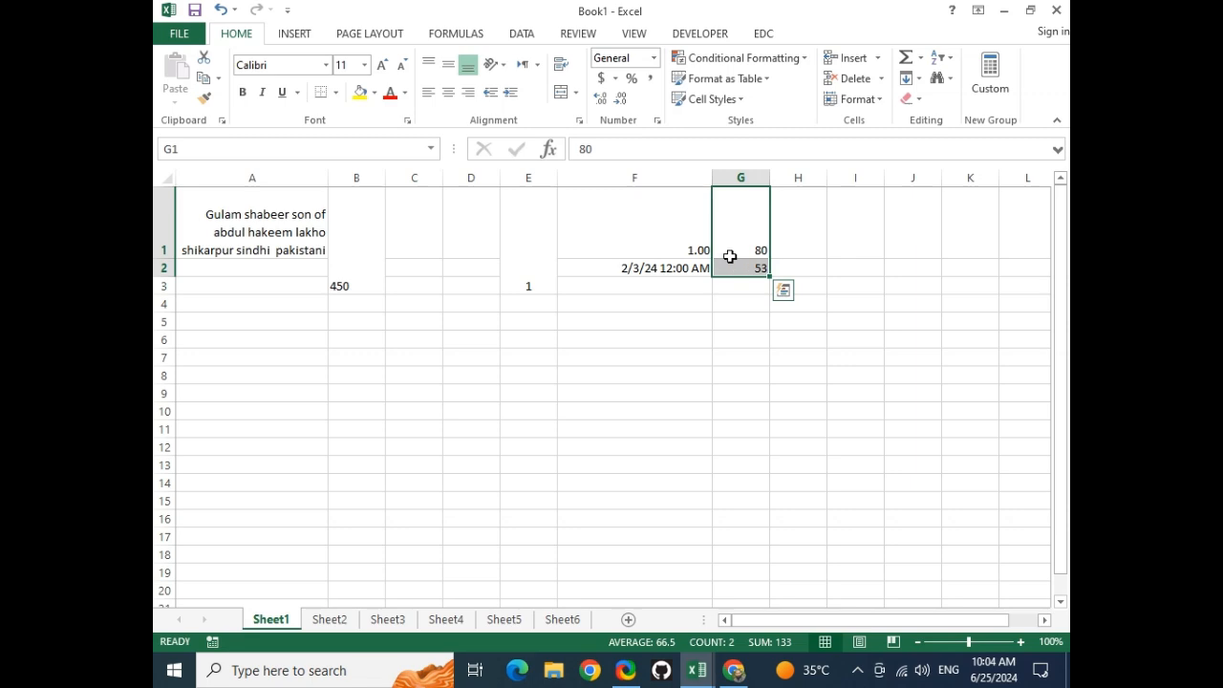
pyautogui.click(602, 79)
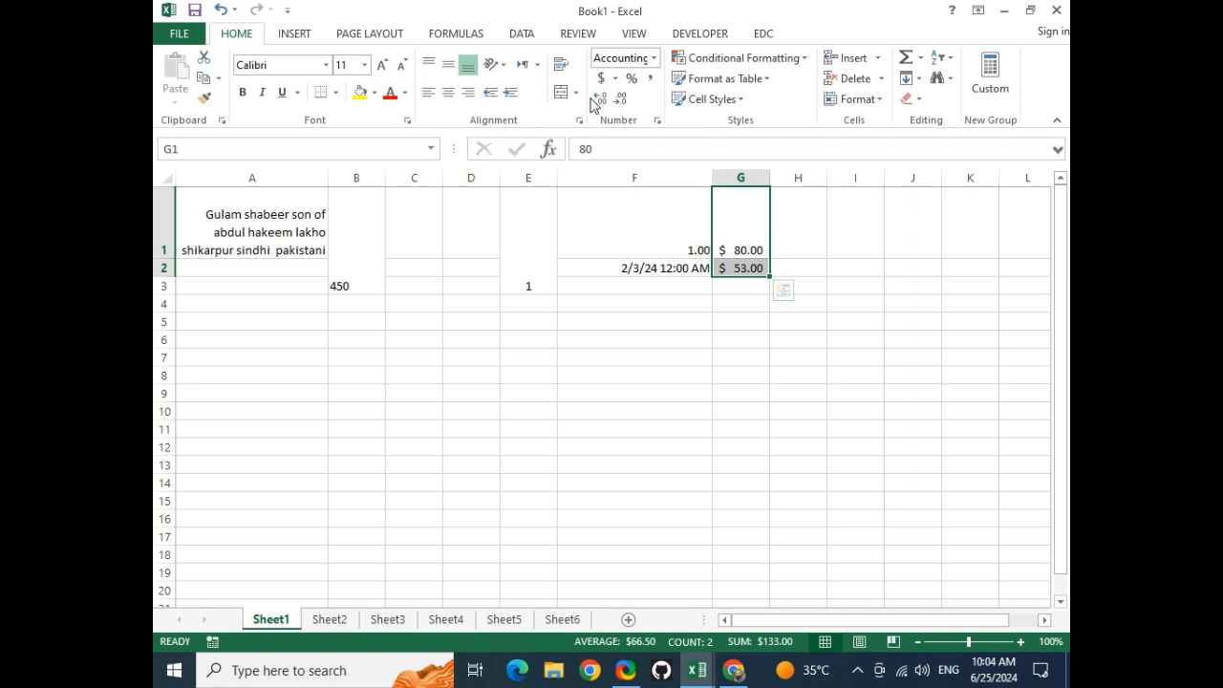
pyautogui.doubleClick(771, 172)
pyautogui.moveTo(764, 178); pyautogui.dragTo(935, 183)
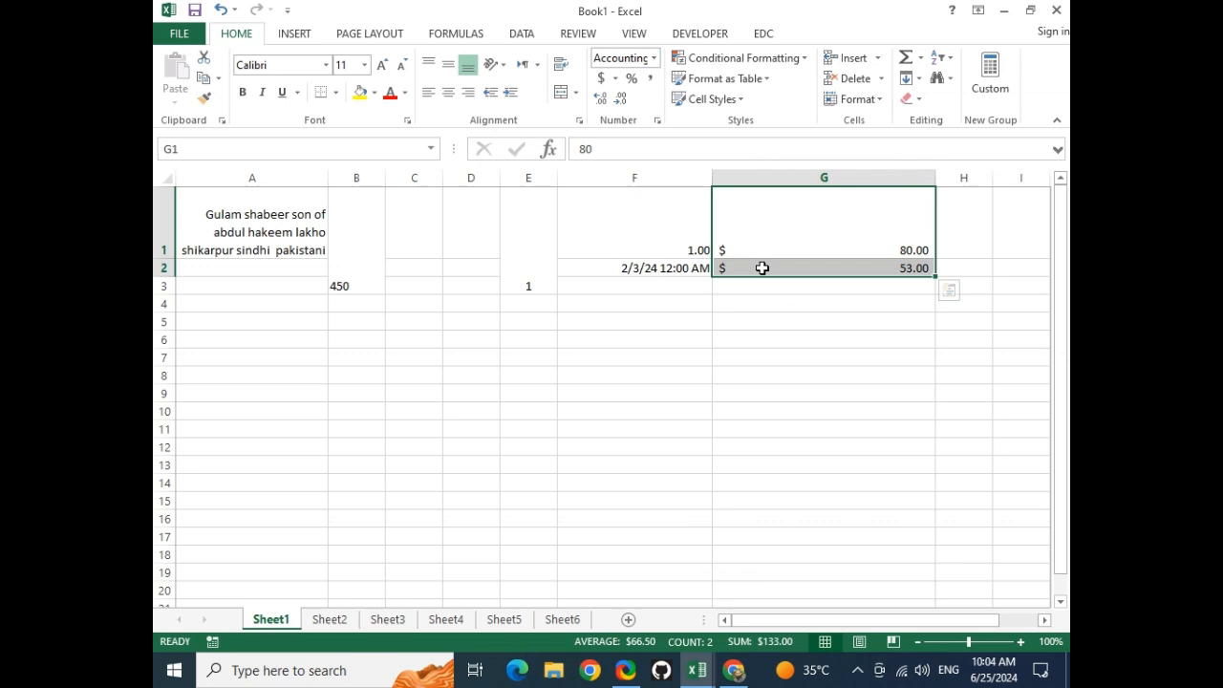
# Replace G2 with 50000000 and G1 with 50
pyautogui.click(854, 264)
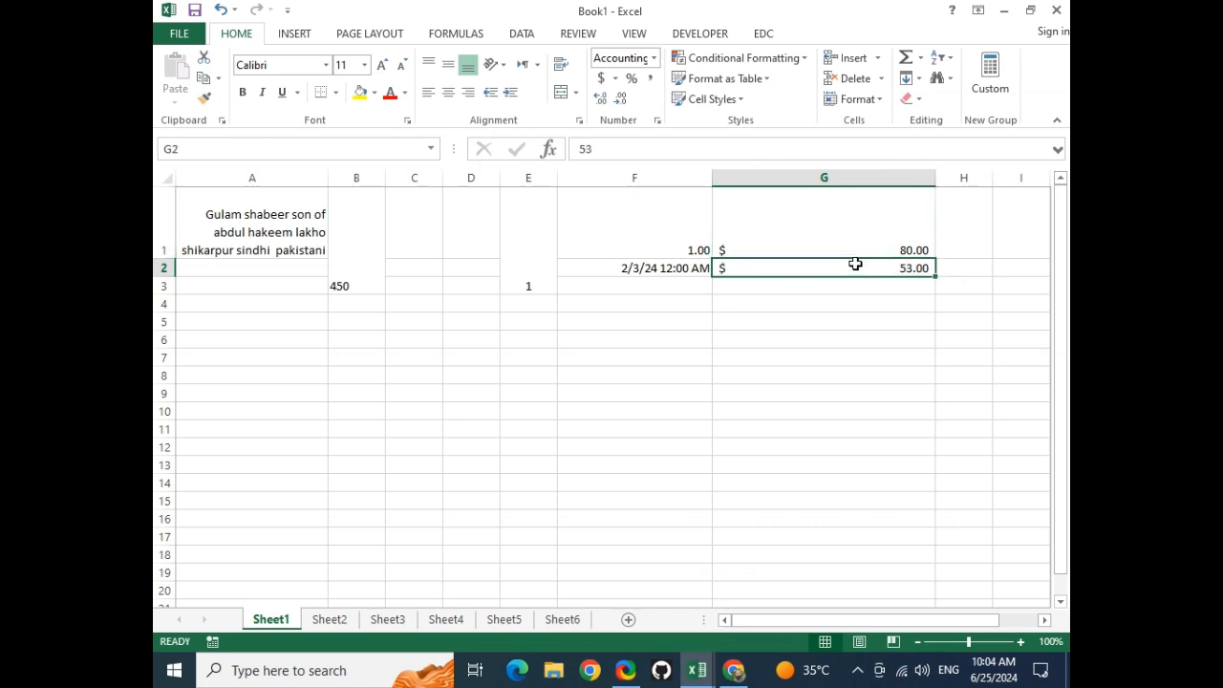
pyautogui.write('50000000')
pyautogui.press('Return')
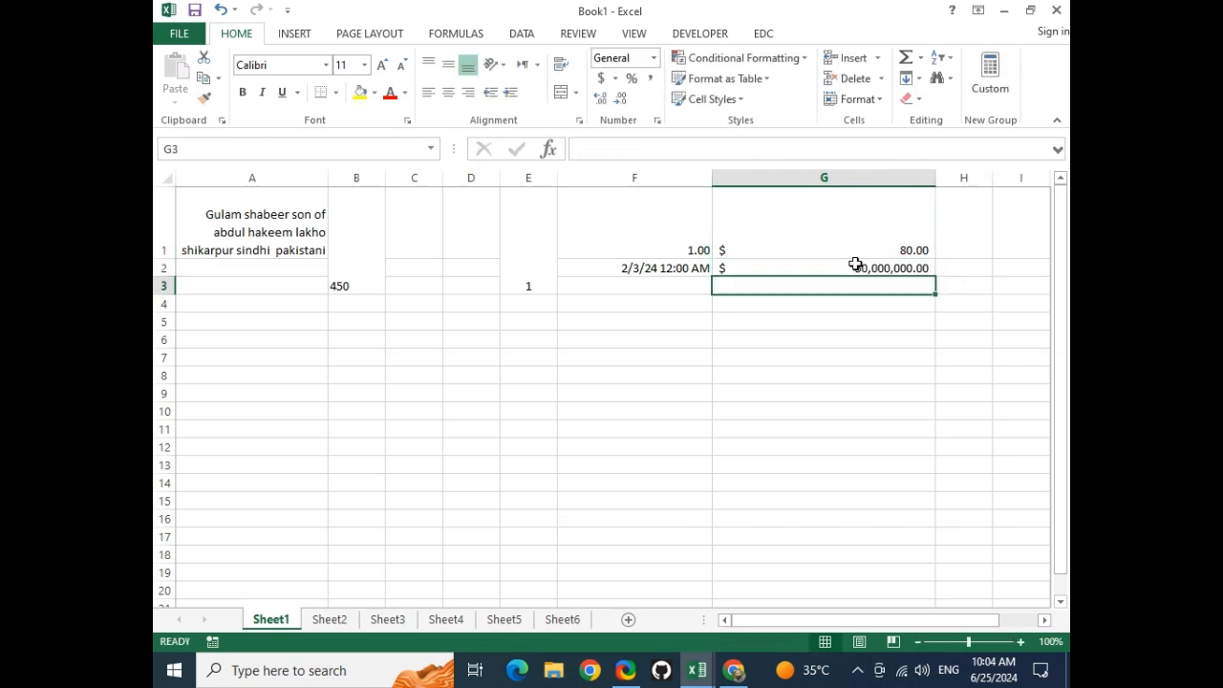
pyautogui.click(859, 251)
pyautogui.write('50')
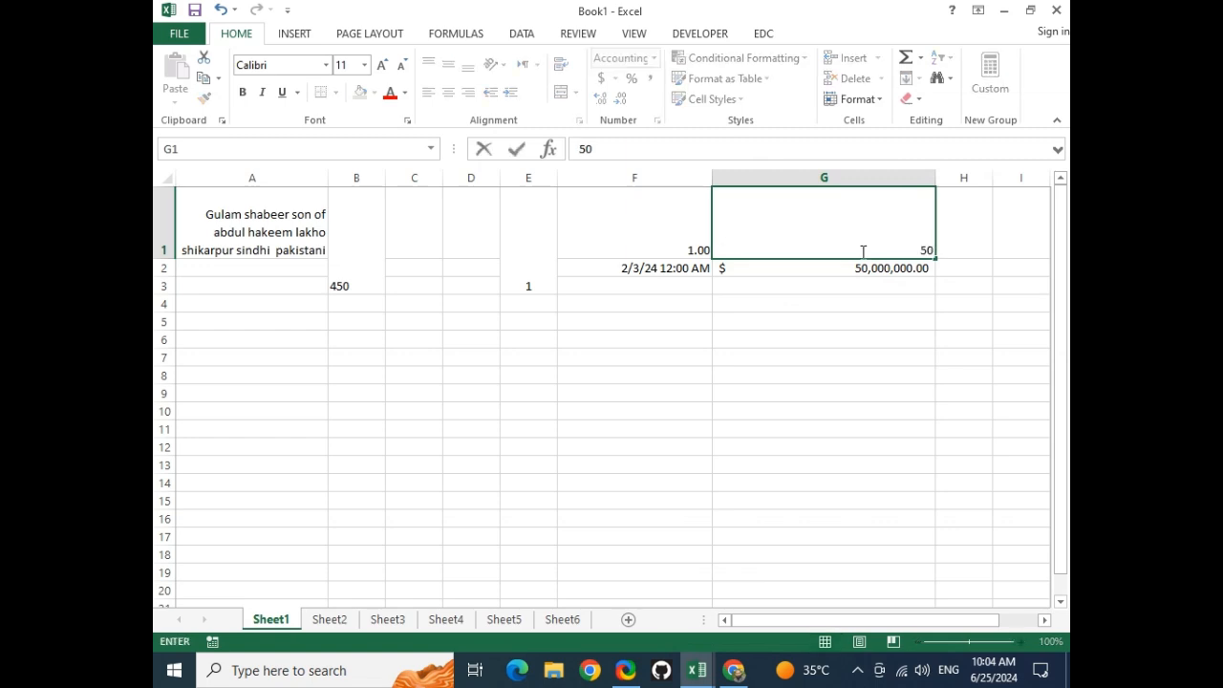
pyautogui.press('Return')
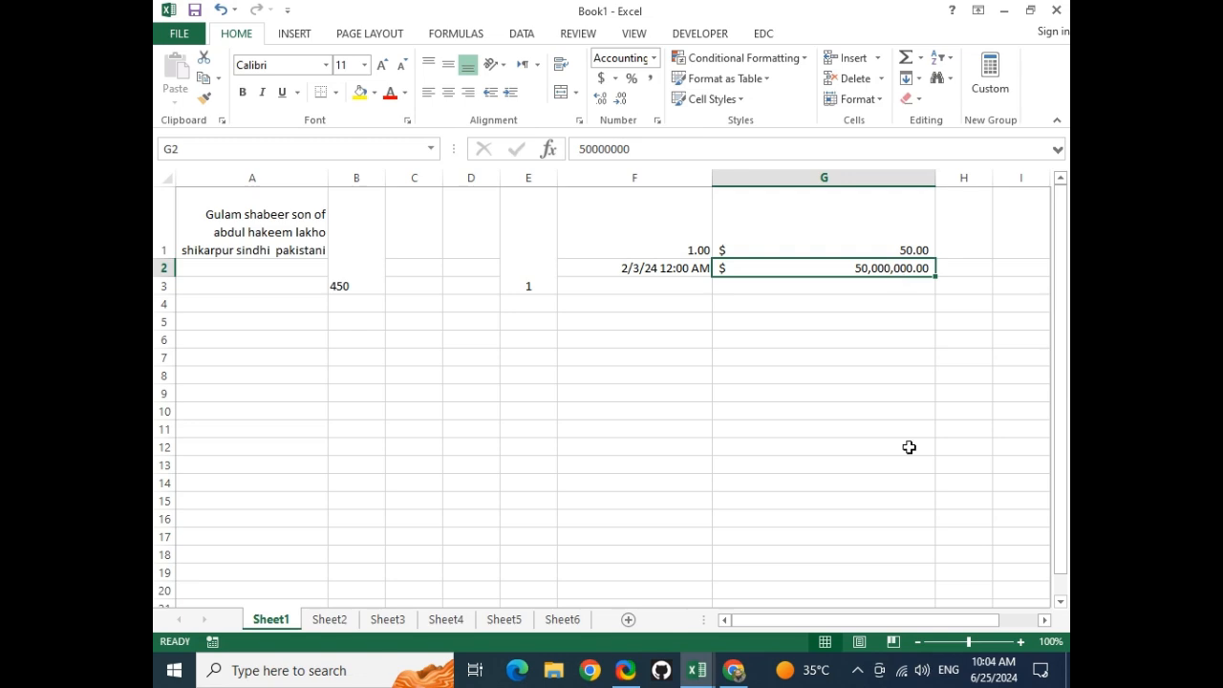
# Switch G1:G2 to yuan, then euro accounting format, and open More Accounting Formats
pyautogui.click(857, 670)
pyautogui.click(858, 674)
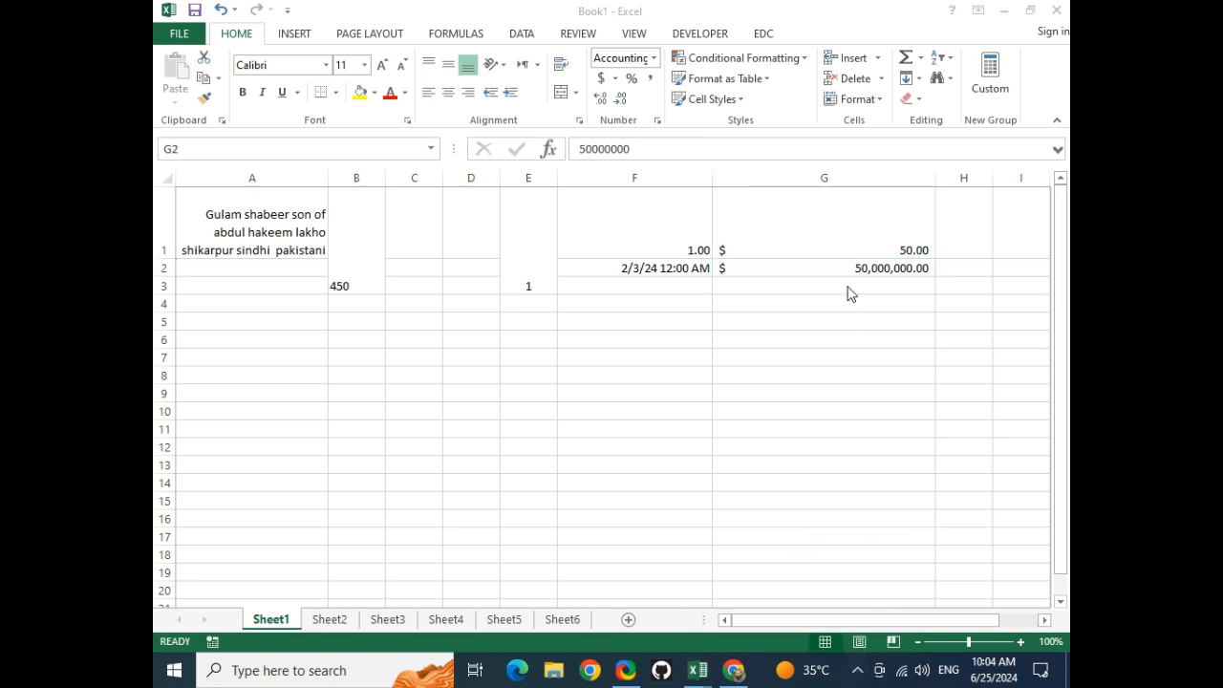
pyautogui.click(800, 235)
pyautogui.moveTo(801, 235); pyautogui.dragTo(793, 265)
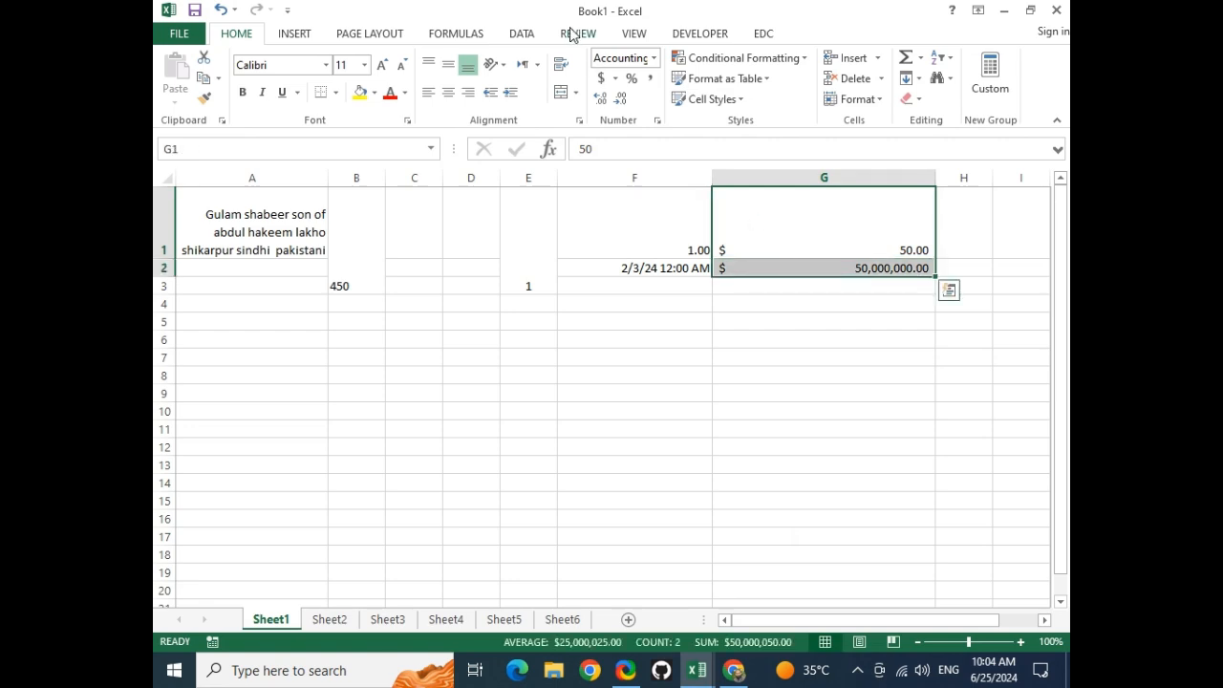
pyautogui.click(616, 78)
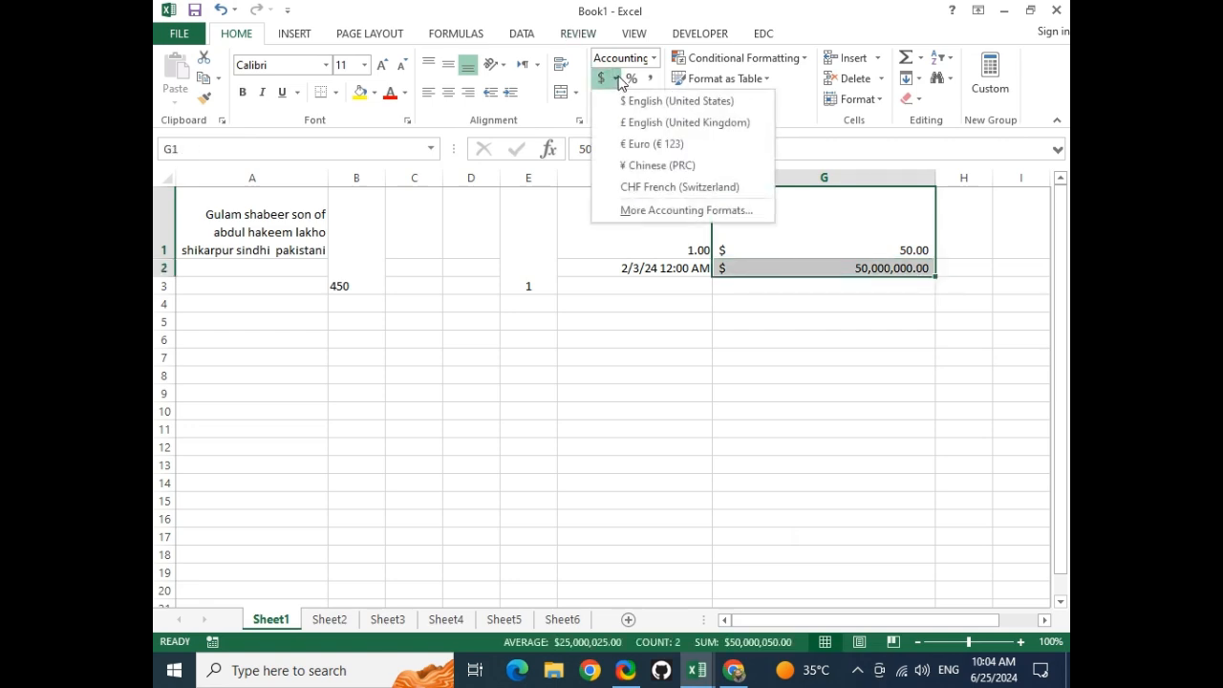
pyautogui.click(657, 165)
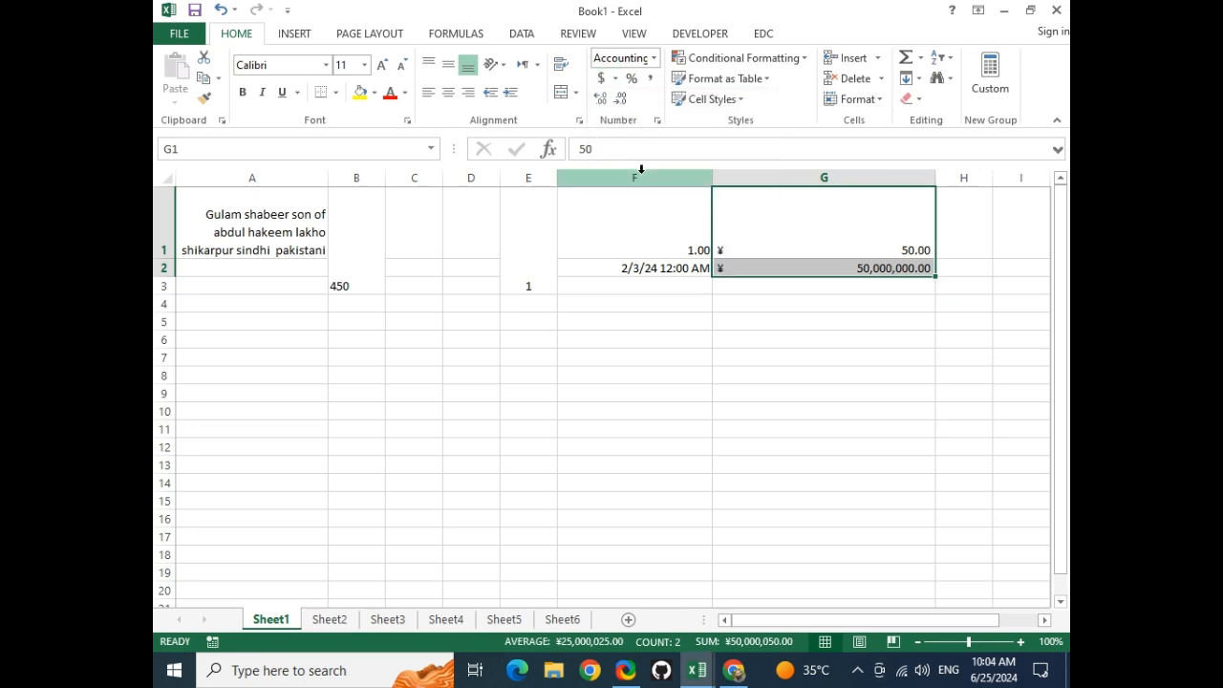
pyautogui.click(616, 79)
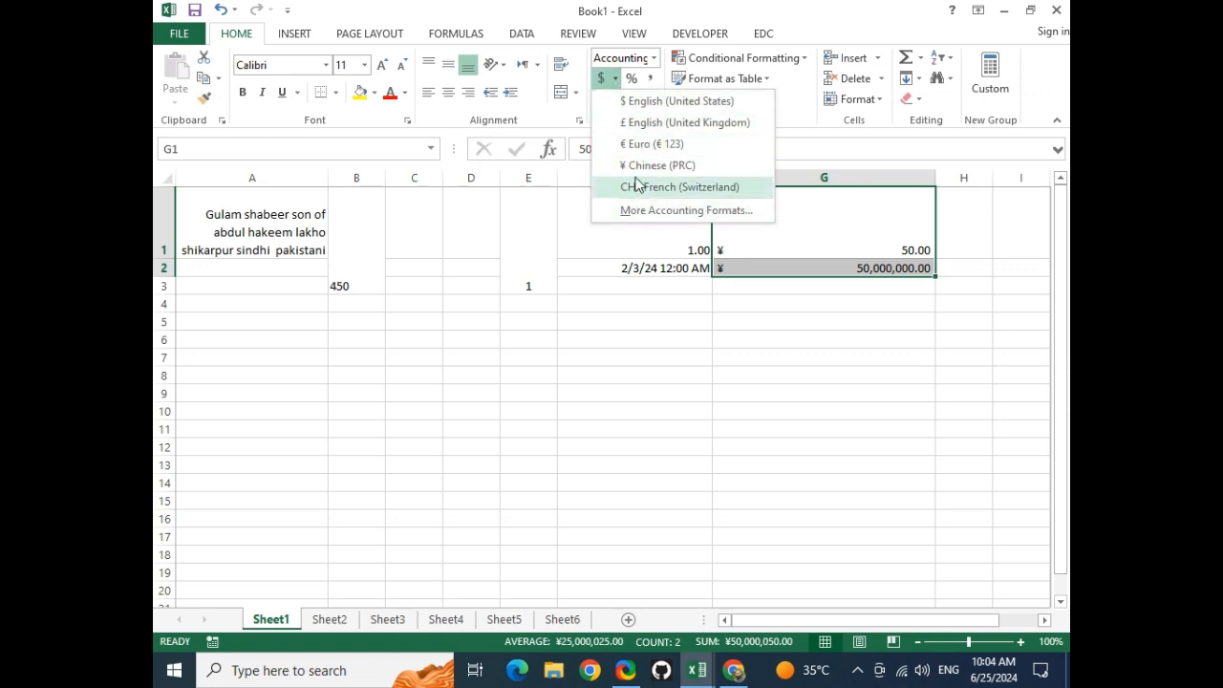
pyautogui.click(649, 145)
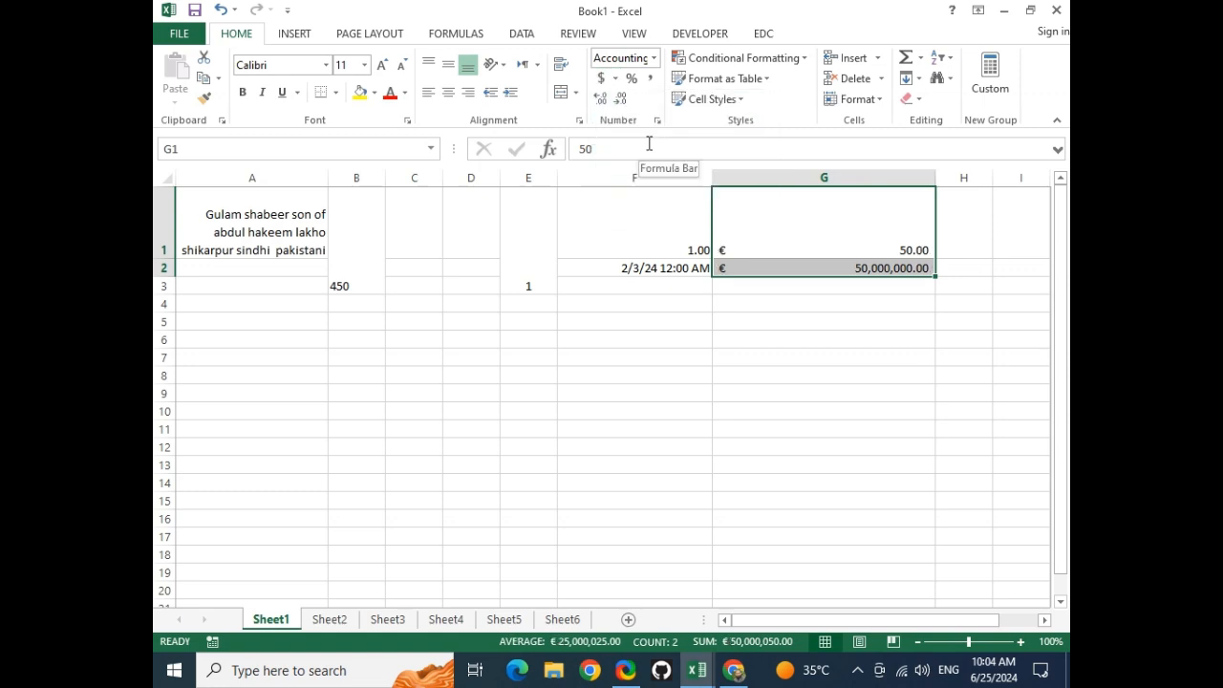
pyautogui.click(616, 79)
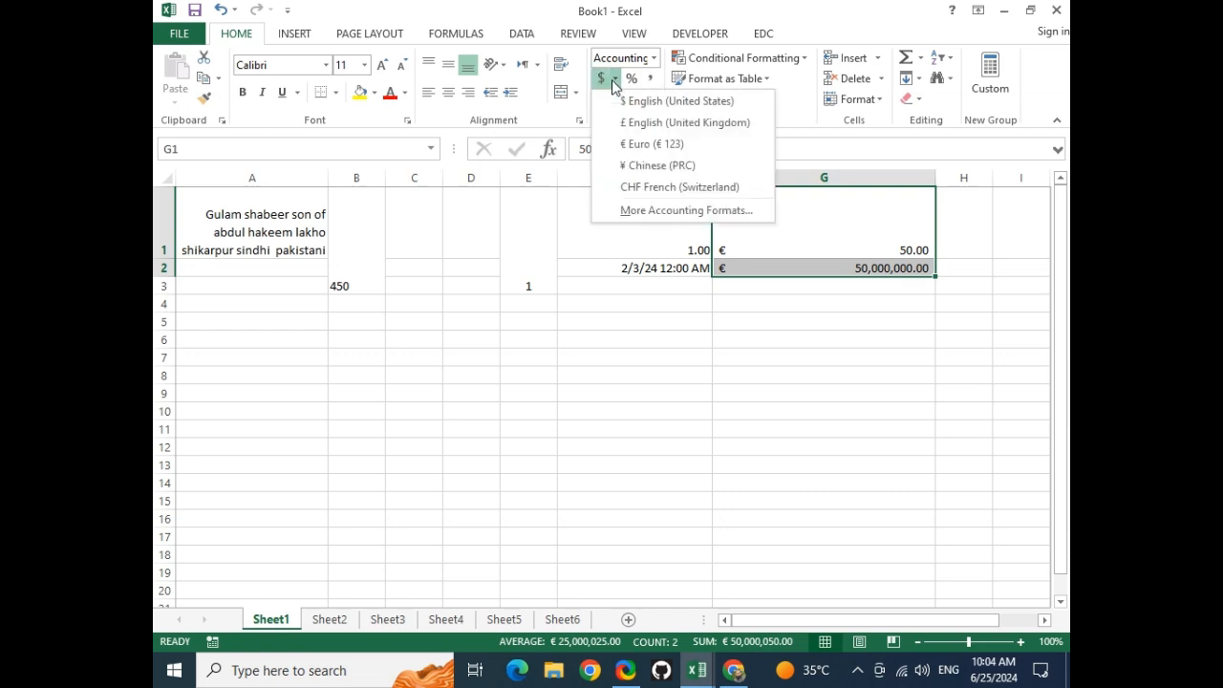
pyautogui.click(672, 212)
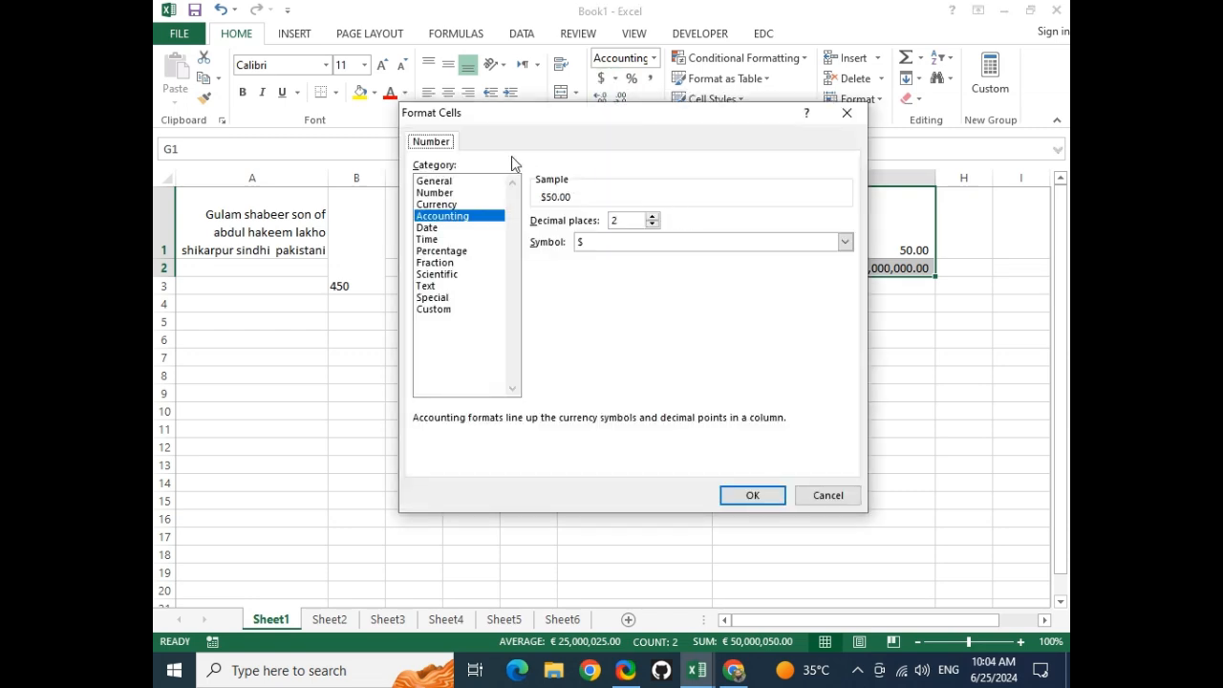
# Set the accounting symbol to PKR so G1:G2 read PKR 50.00 and PKR 50,000,000.00
pyautogui.click(623, 245)
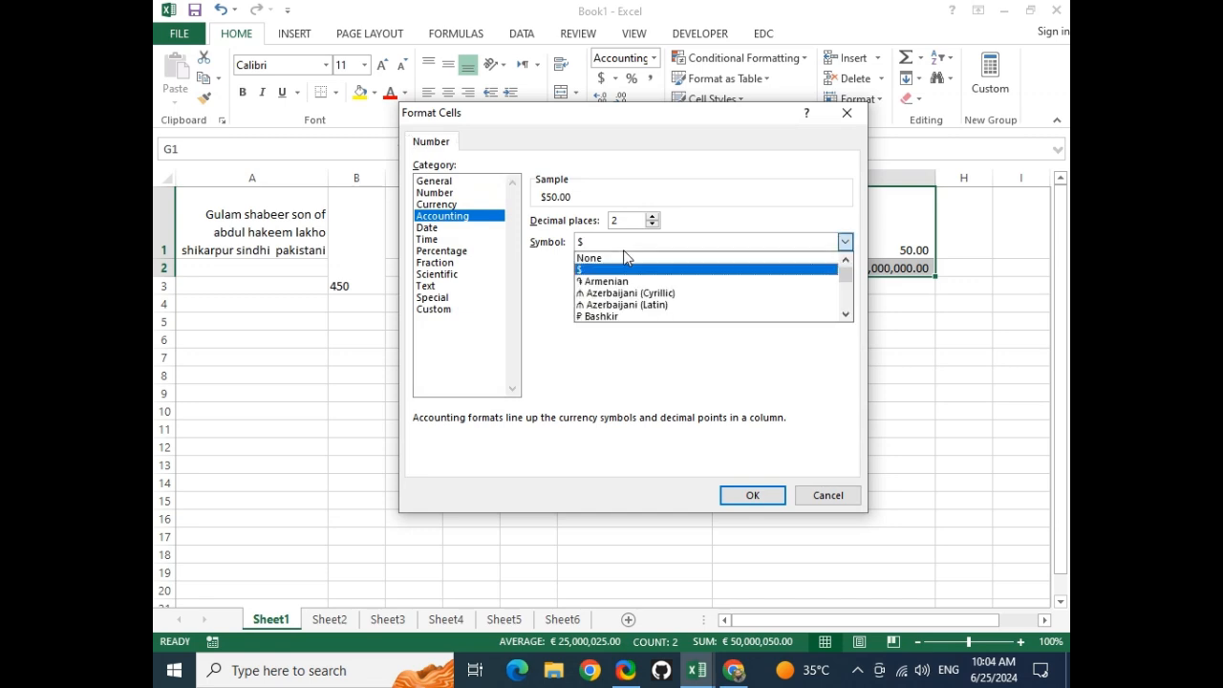
pyautogui.scroll(-10, 666, 294)
pyautogui.scroll(-5, 666, 300)
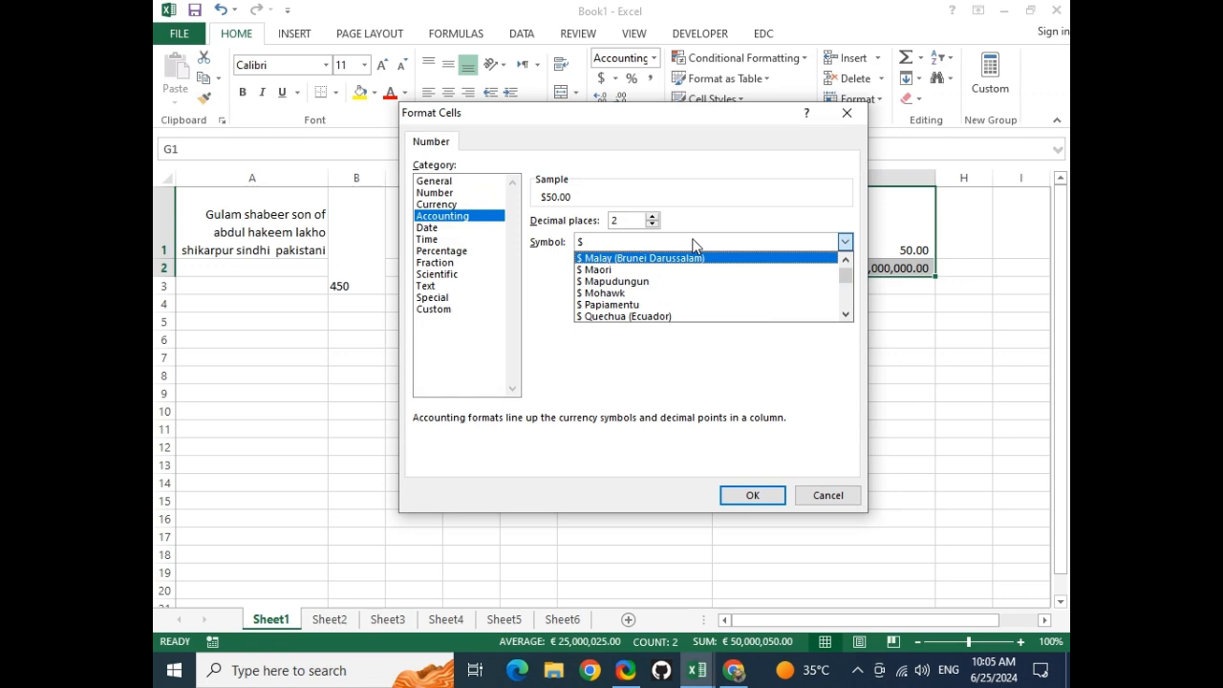
pyautogui.press('p')
pyautogui.press('p')
pyautogui.press('p')
pyautogui.press('p')
pyautogui.press('p')
pyautogui.press('p')
pyautogui.press('p')
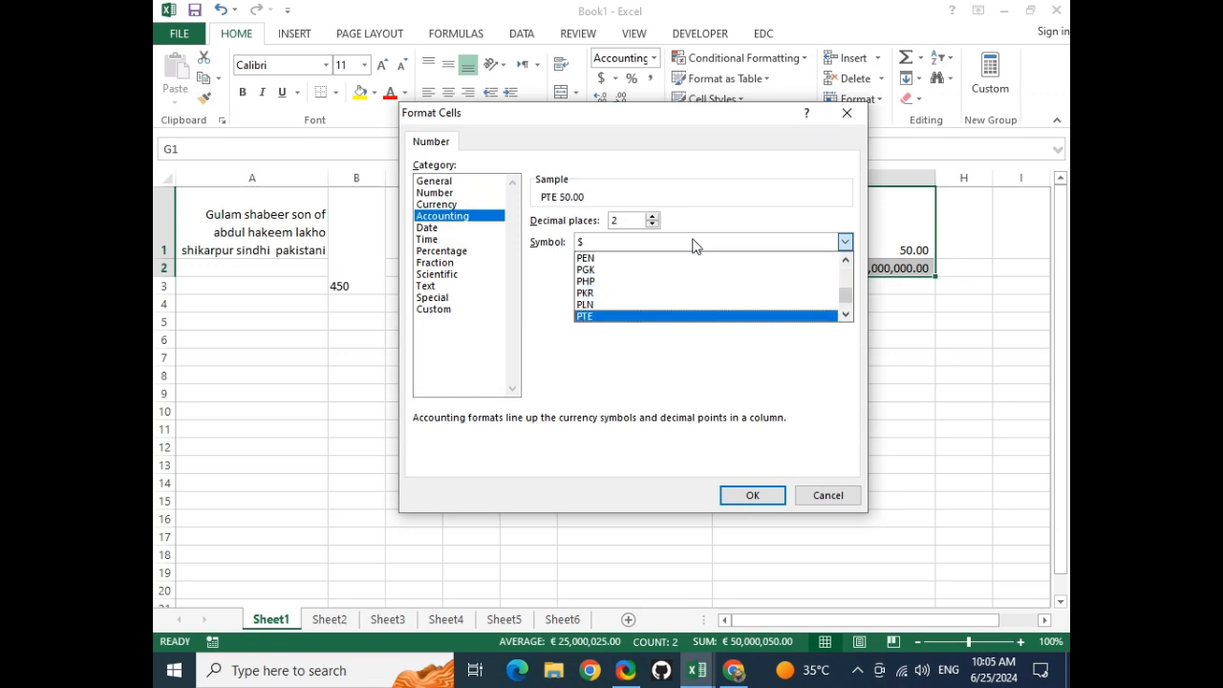
pyautogui.press('Up')
pyautogui.press('Up')
pyautogui.press('Return')
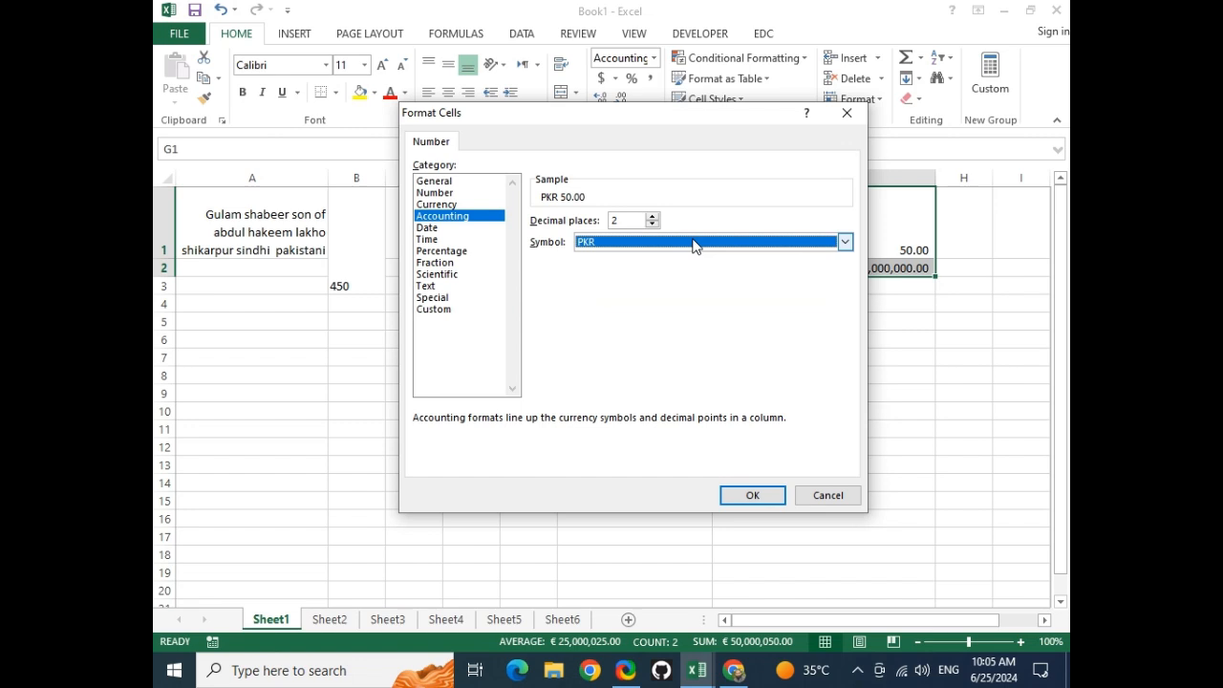
pyautogui.click(753, 495)
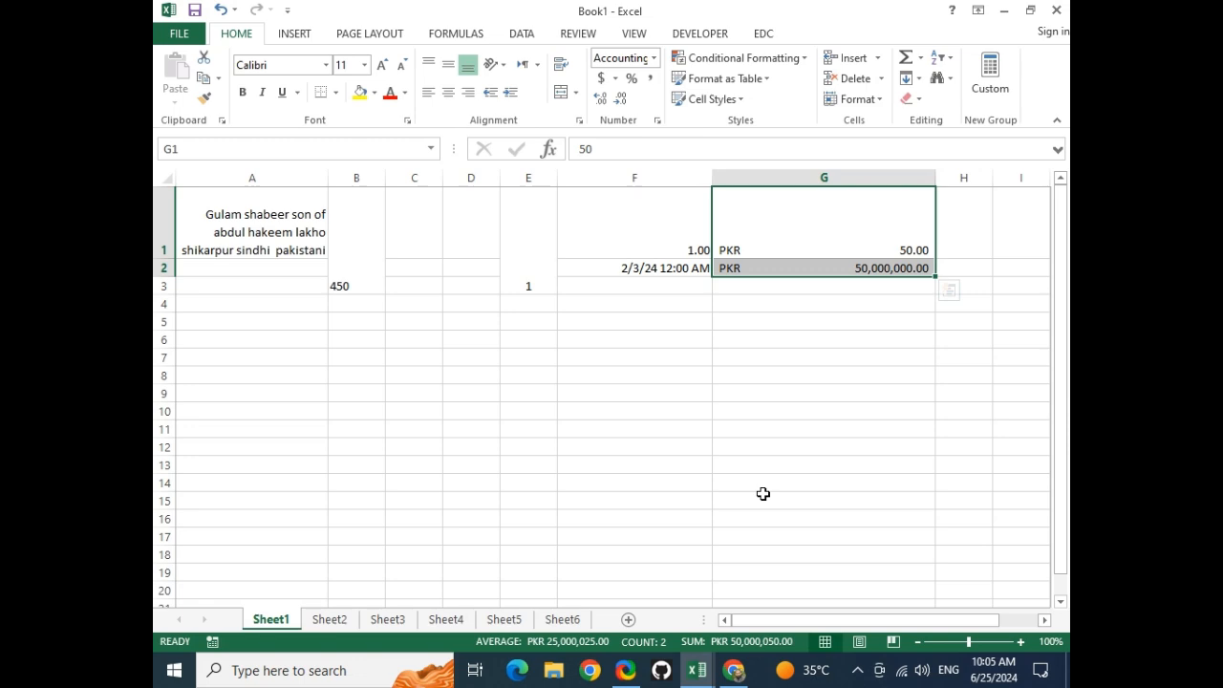
pyautogui.click(873, 315)
# Fill PKR 50.00 from G1 down to G19
pyautogui.click(925, 251)
pyautogui.moveTo(938, 259); pyautogui.dragTo(947, 548)
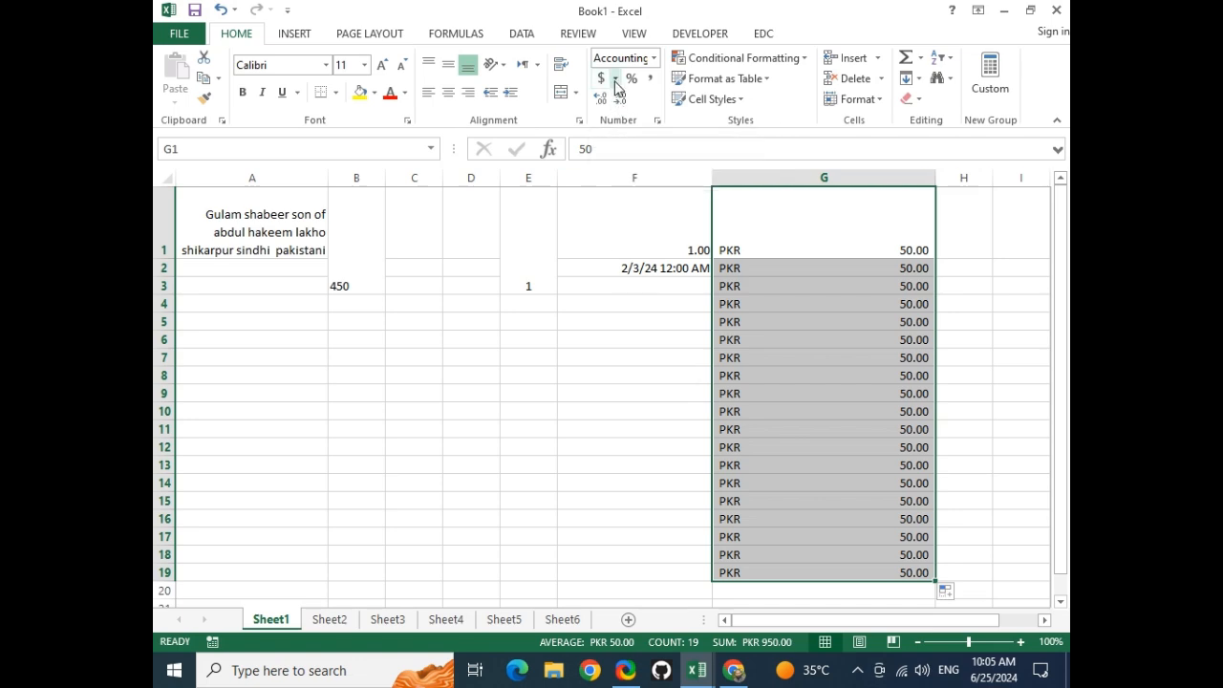
pyautogui.click(907, 246)
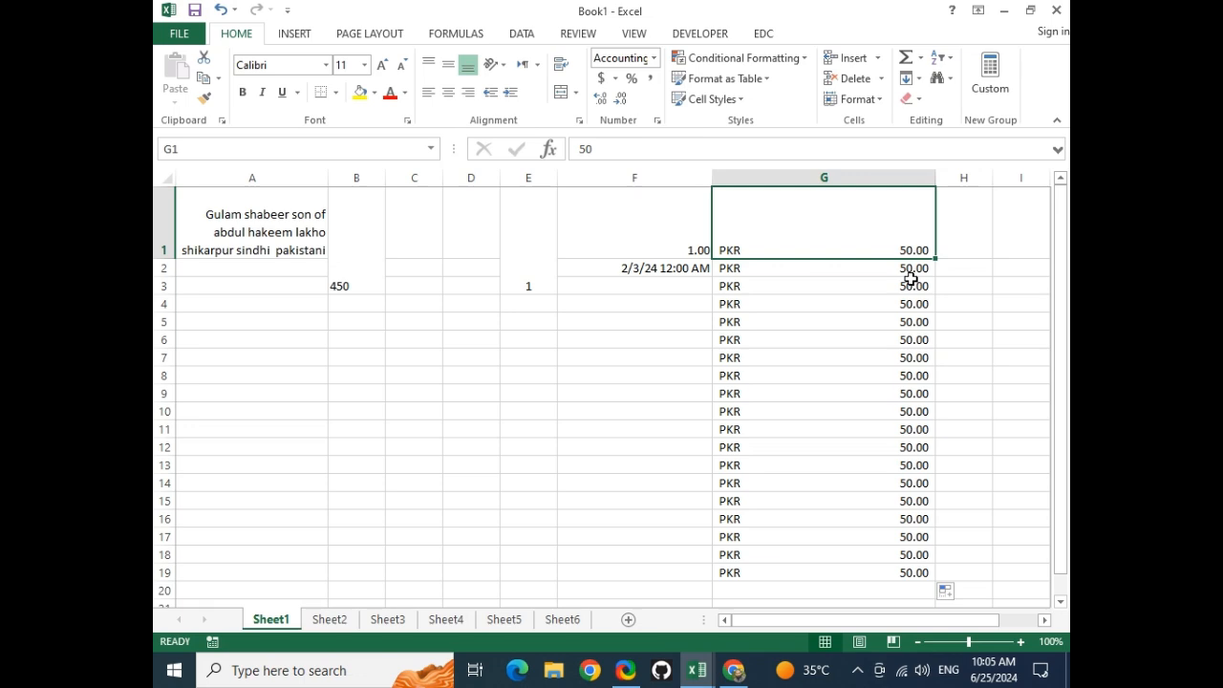
# Set G1 to one decimal place and fill PKR 50.0 down through G24
pyautogui.click(601, 98)
pyautogui.click(620, 99)
pyautogui.click(620, 98)
pyautogui.moveTo(931, 259); pyautogui.dragTo(931, 563)
pyautogui.scroll(1, 823, 324)
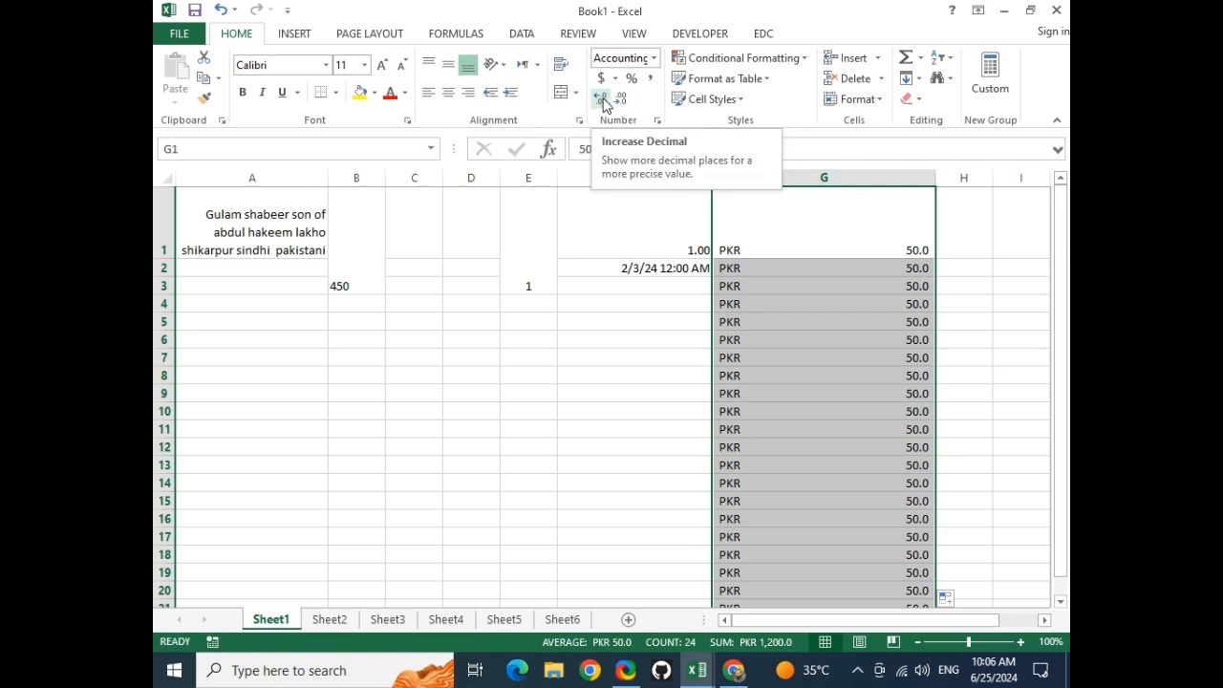
# Show the filled PKR amounts in column G with six decimal places
pyautogui.click(603, 103)
pyautogui.click(603, 104)
pyautogui.click(603, 103)
pyautogui.click(603, 103)
pyautogui.click(603, 104)
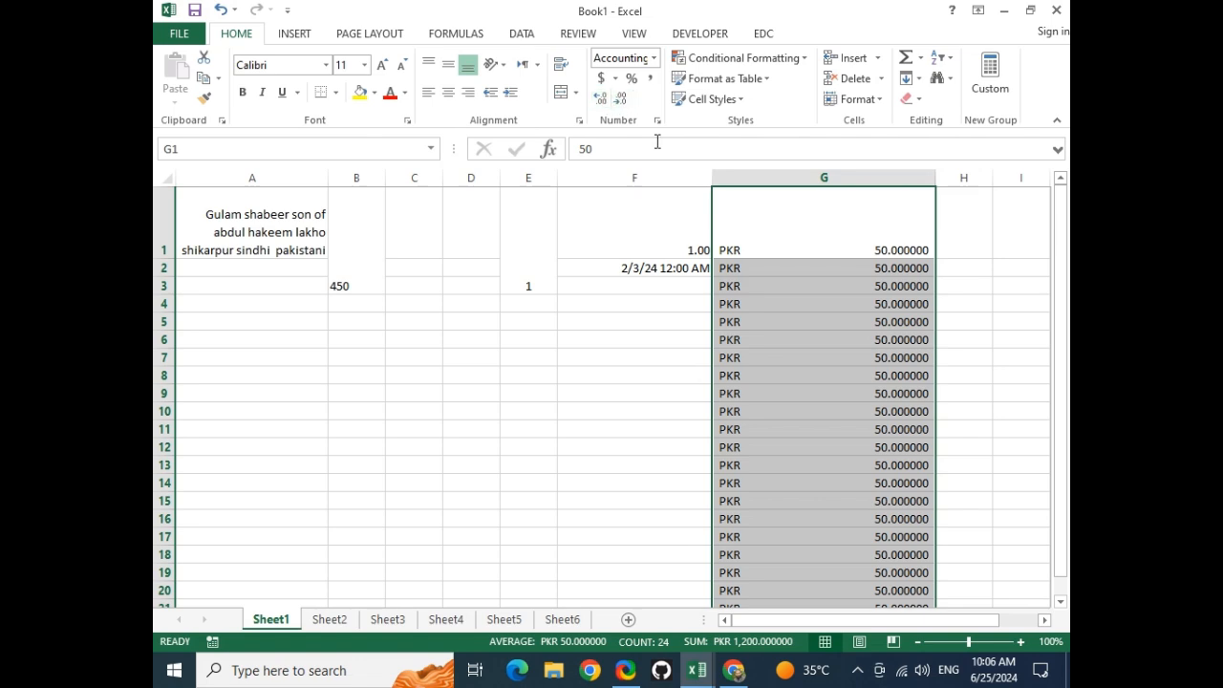
pyautogui.click(850, 409)
pyautogui.click(813, 248)
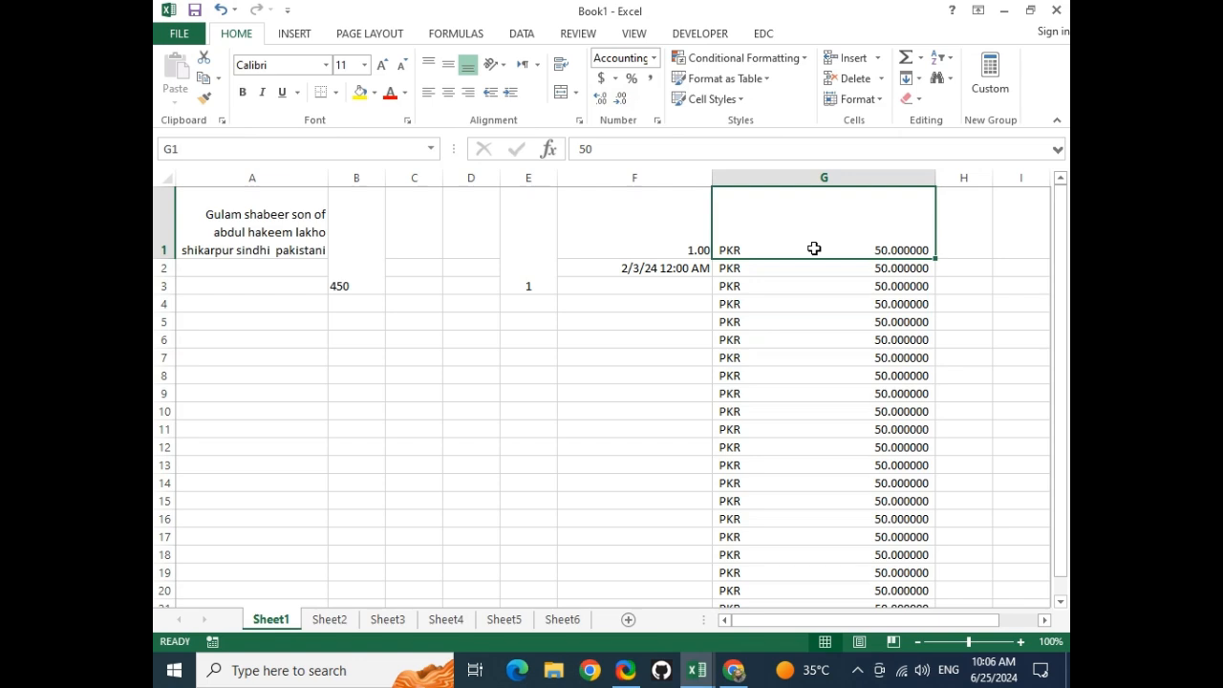
pyautogui.write('500000000000000000')
pyautogui.press('Return')
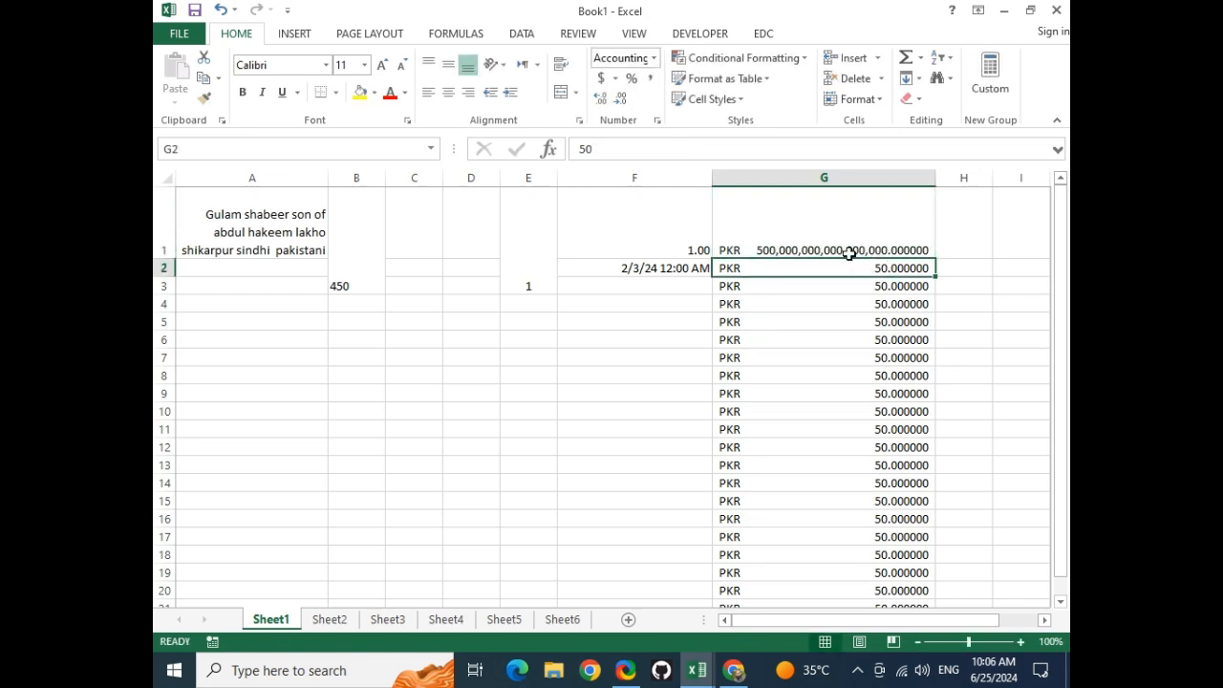
pyautogui.click(862, 235)
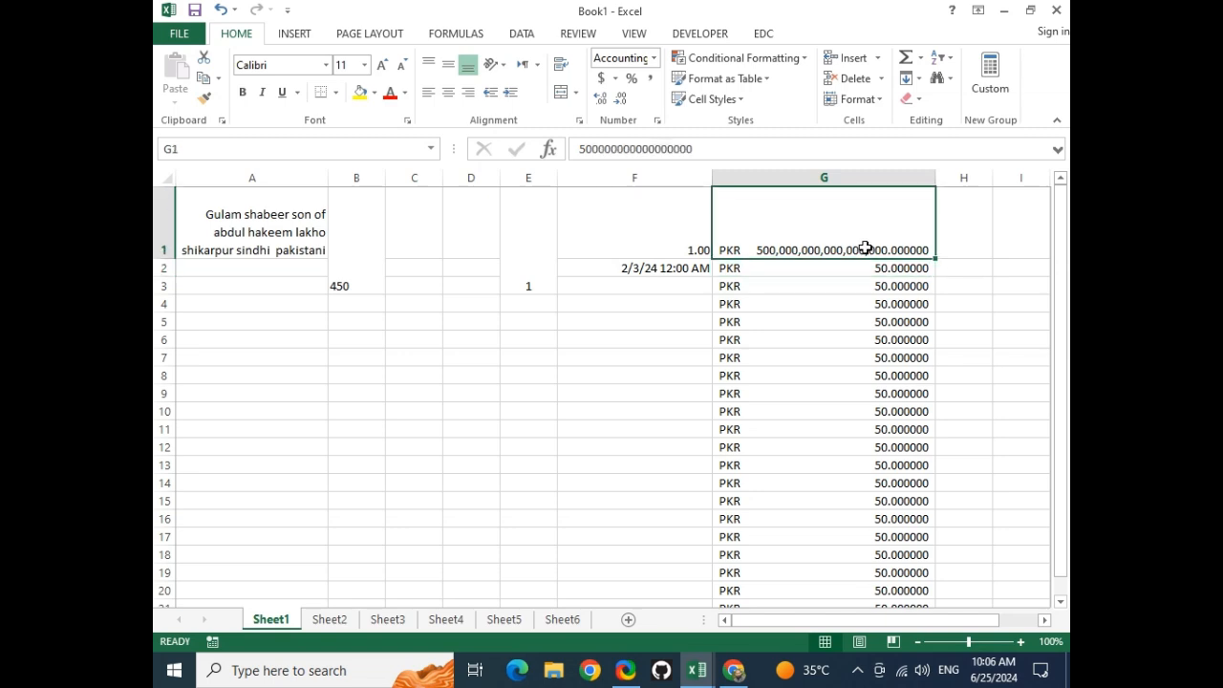
pyautogui.click(650, 82)
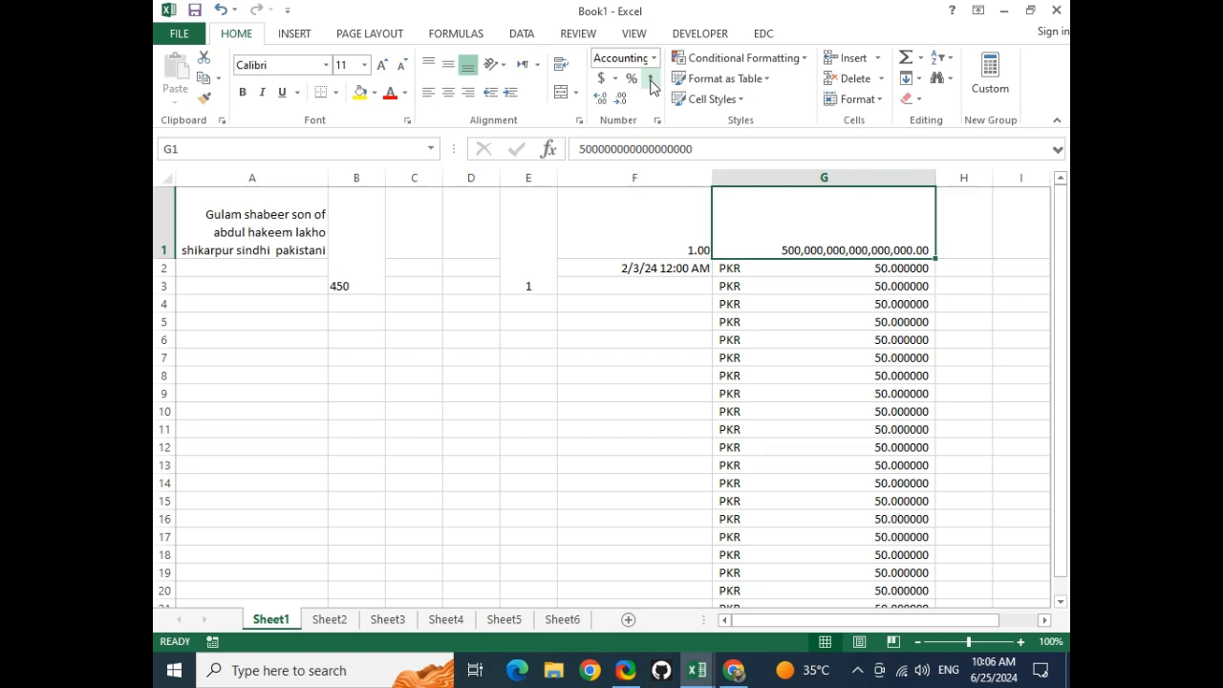
# Format G1 as Number, then as Currency, so it reads $500,000,000,000,000,000.00
pyautogui.click(656, 58)
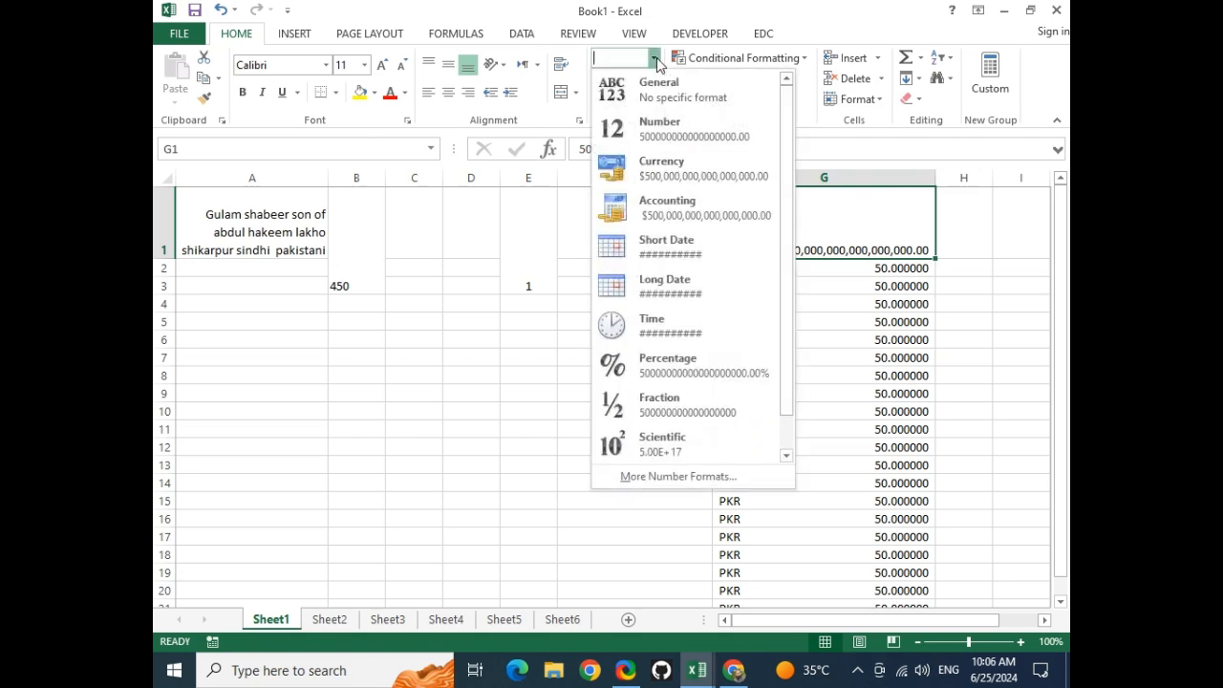
pyautogui.click(693, 145)
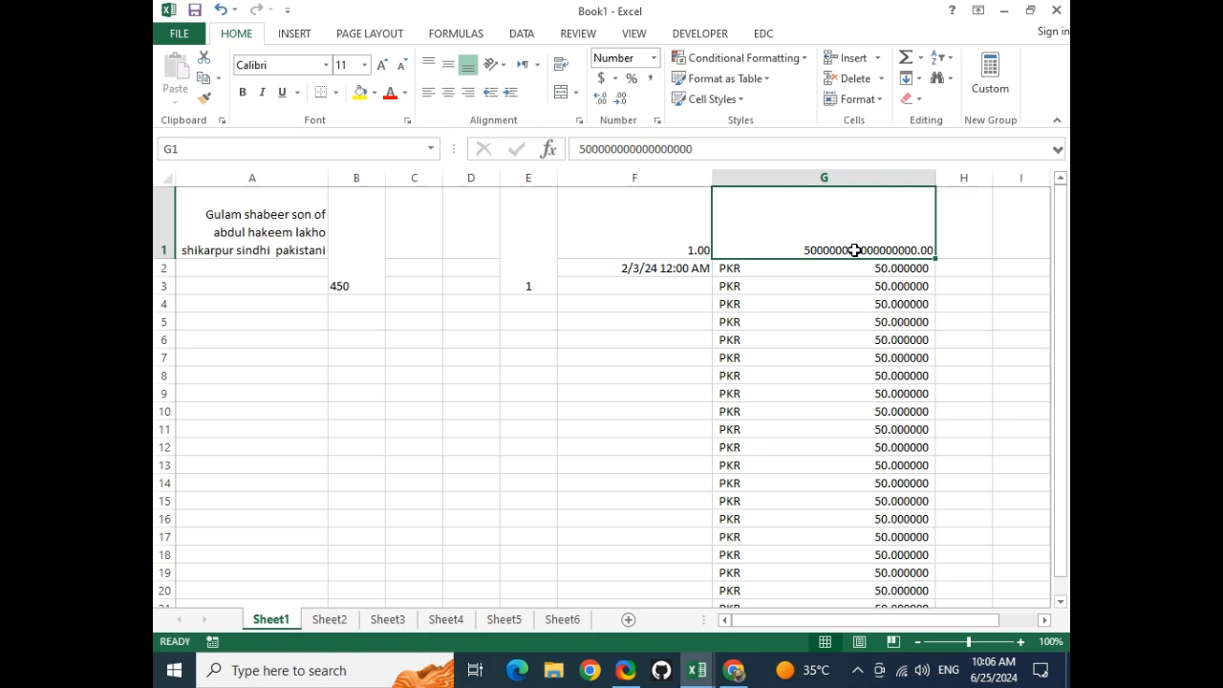
pyautogui.click(881, 305)
pyautogui.click(872, 249)
pyautogui.click(653, 59)
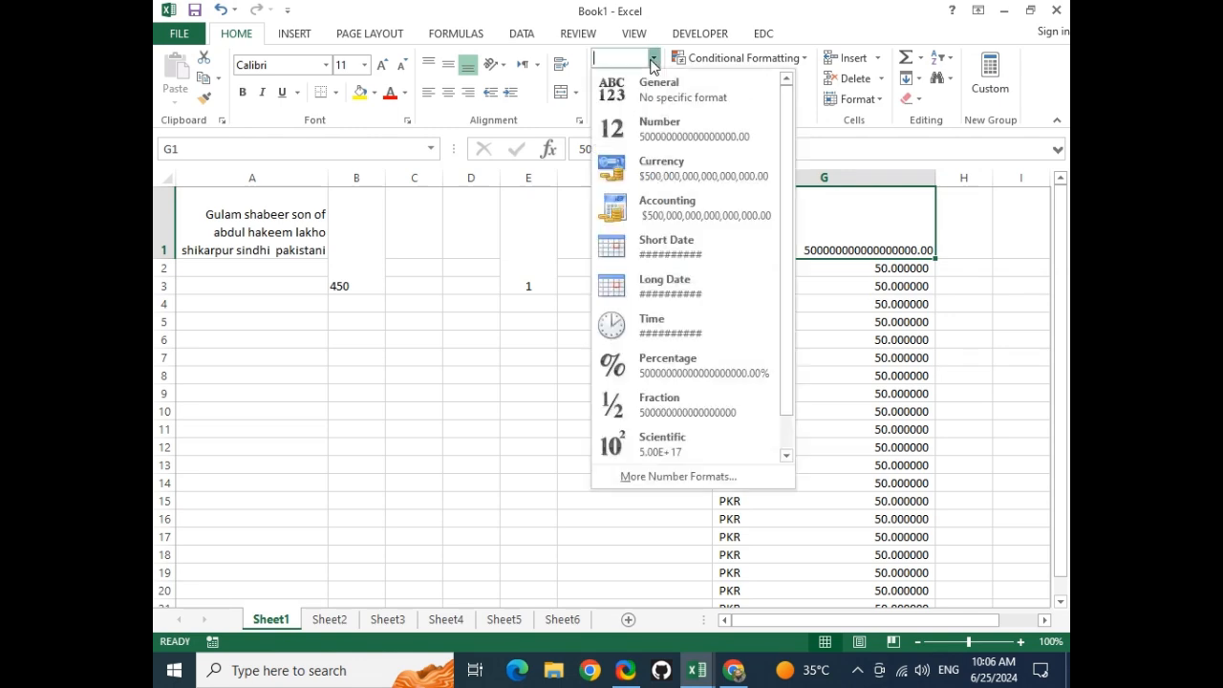
pyautogui.click(679, 172)
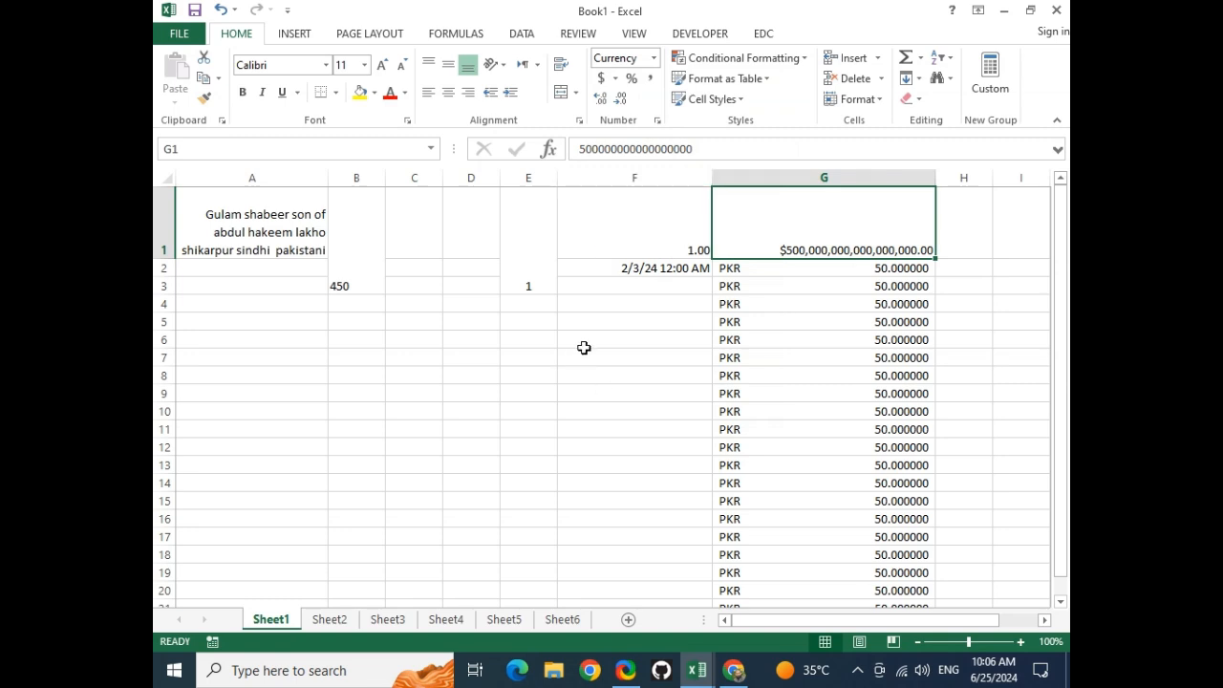
pyautogui.click(857, 672)
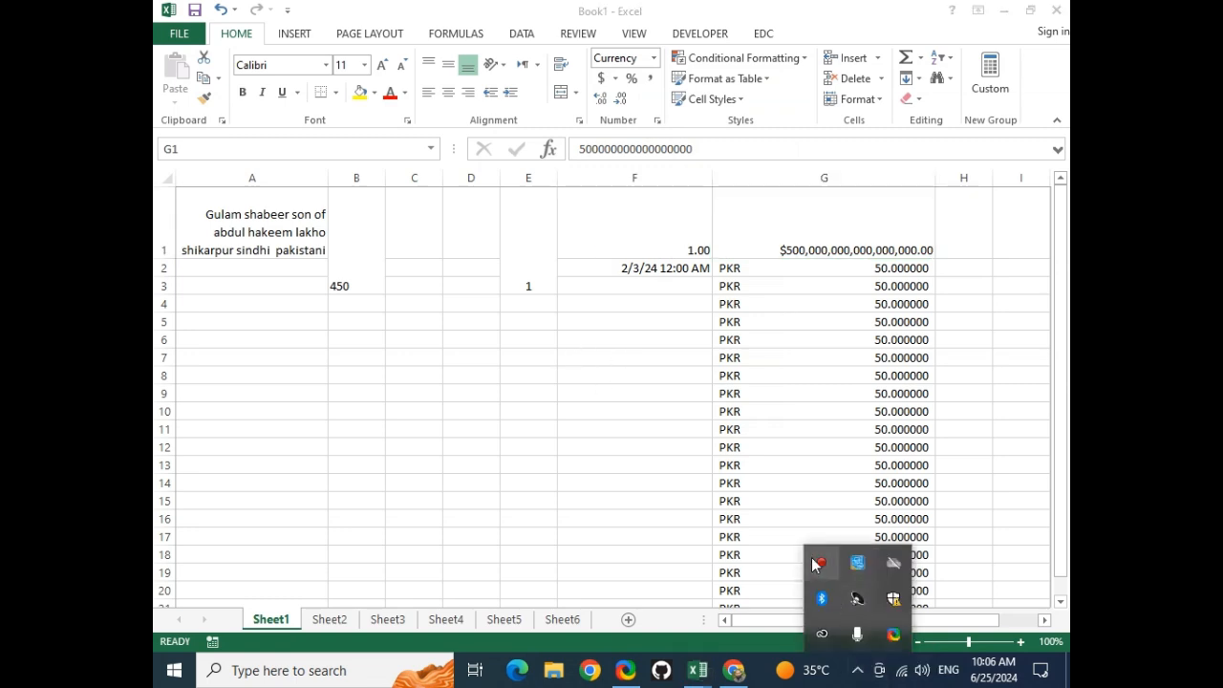